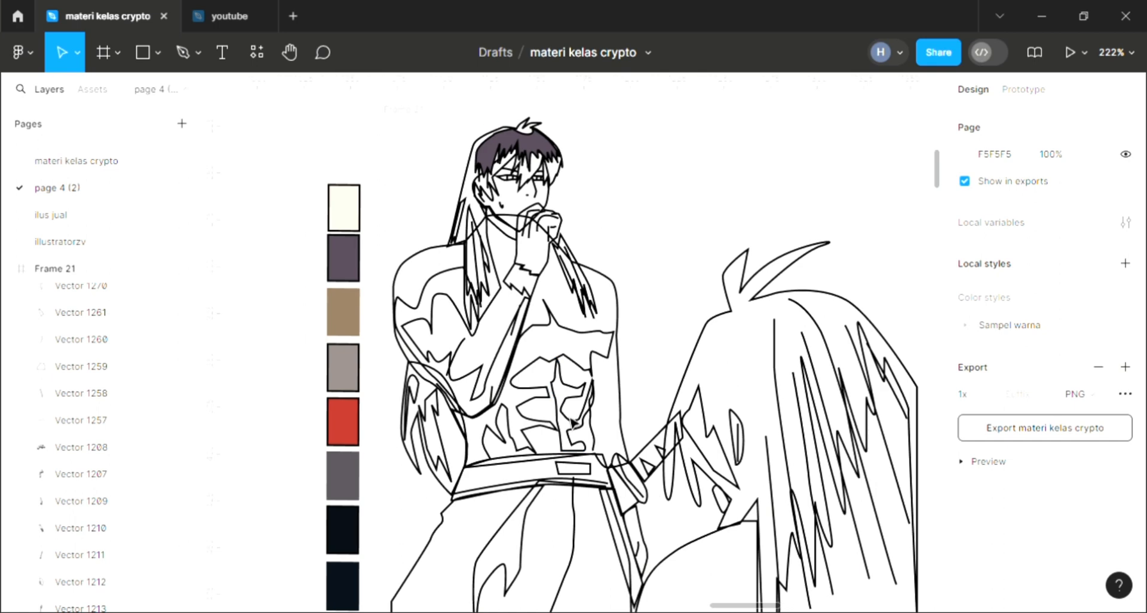
Step: Fill the long hair strand beside the neck on the left with dark purple 514653 and send it behind the line work
scroll(561, 415, "up", 3, "ctrl")
scroll(452, 302, "up", 4)
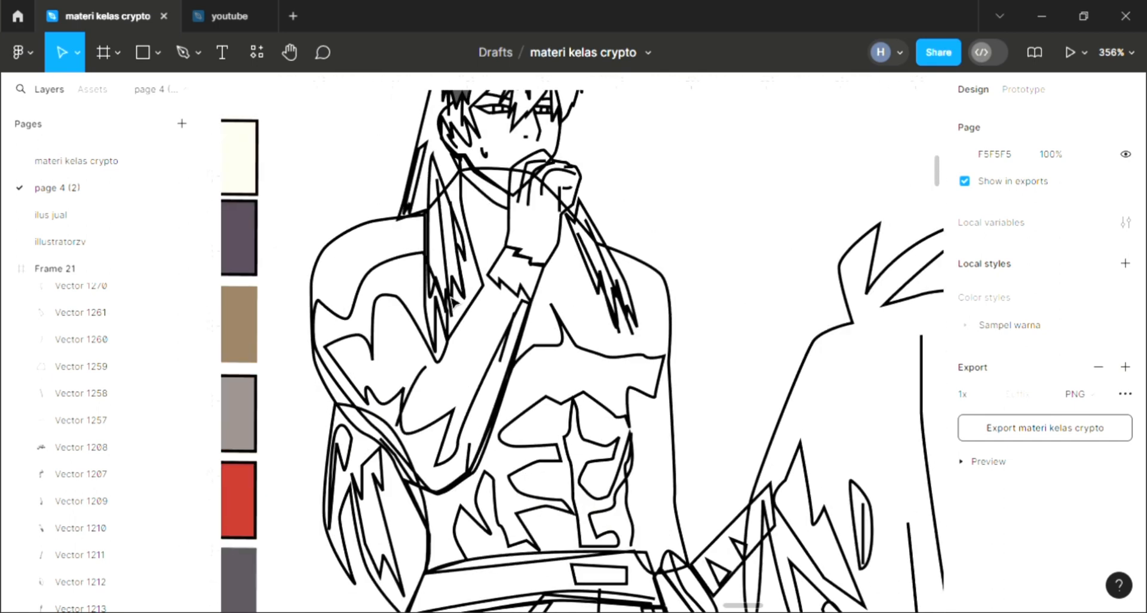
scroll(460, 250, "left", 1)
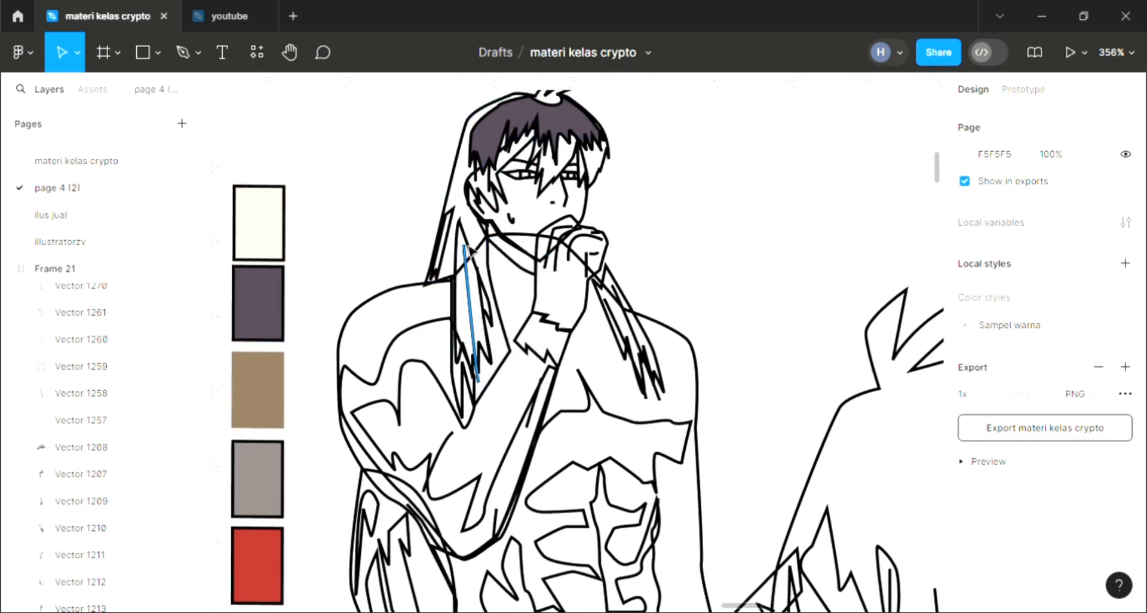
left_click(469, 250)
scroll(1037, 437, "down", 1)
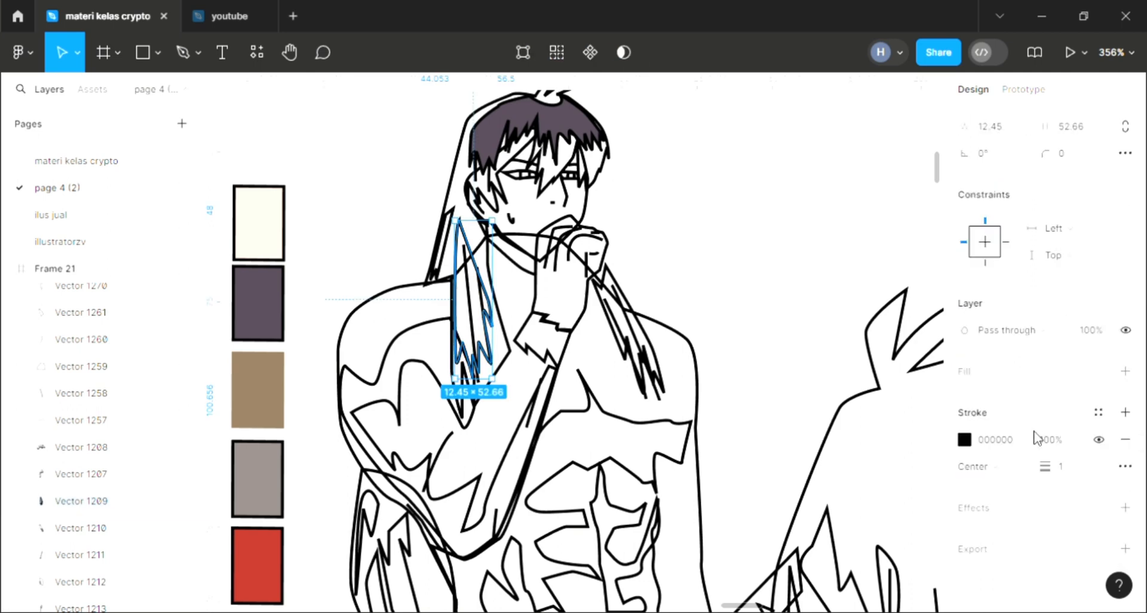
left_click(1126, 371)
key("i")
left_click(576, 123)
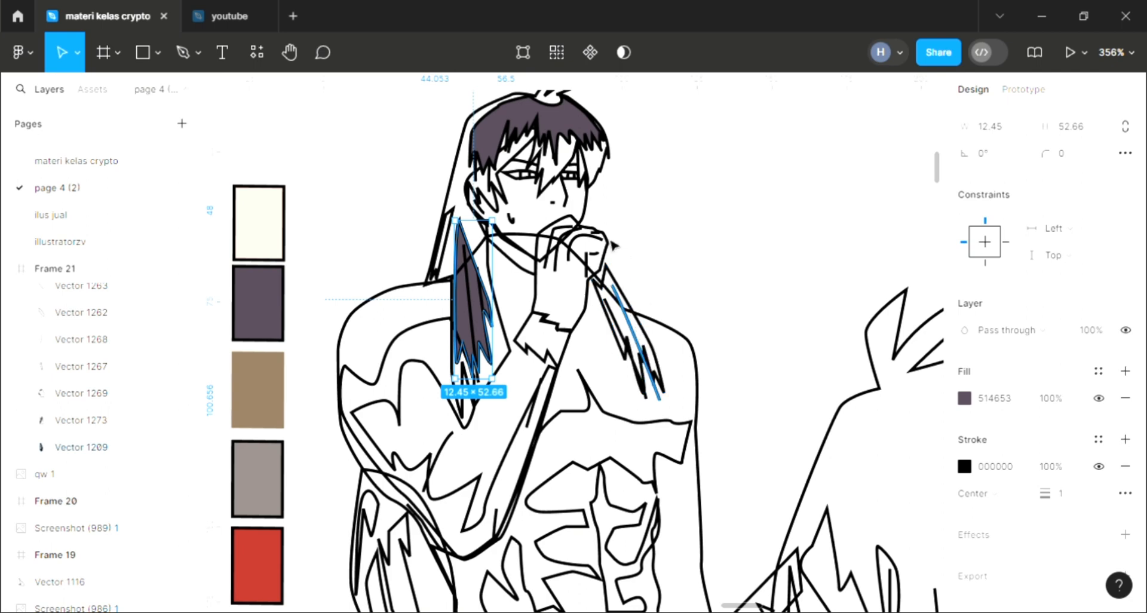
Step: Fill the hair strand hanging beside the raised hand with dark purple 514653 and send it behind the line work
left_click(545, 129)
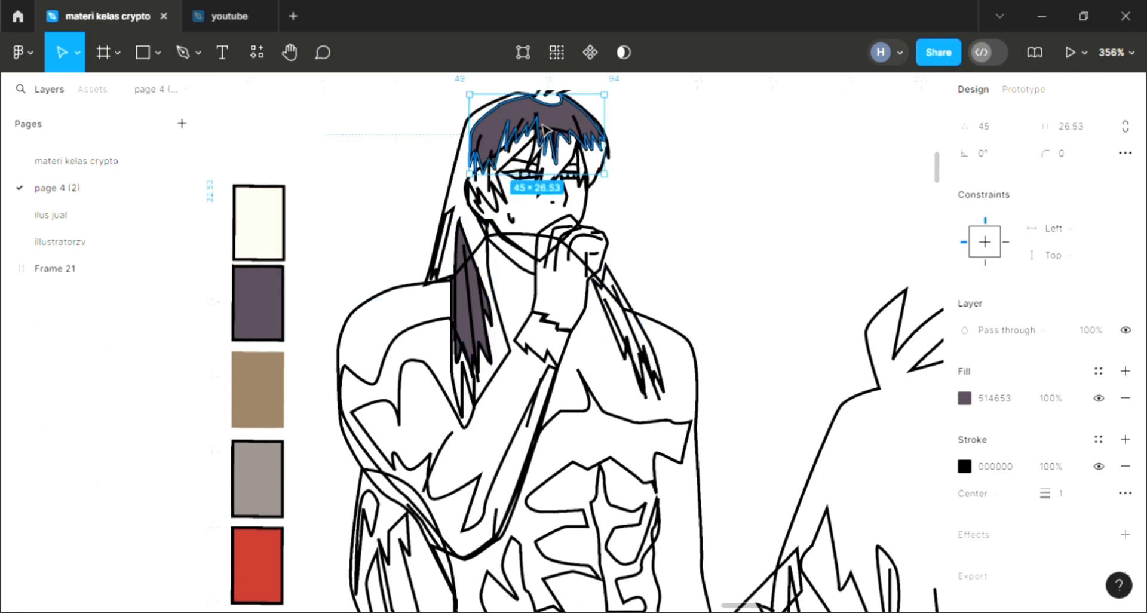
left_click(659, 347)
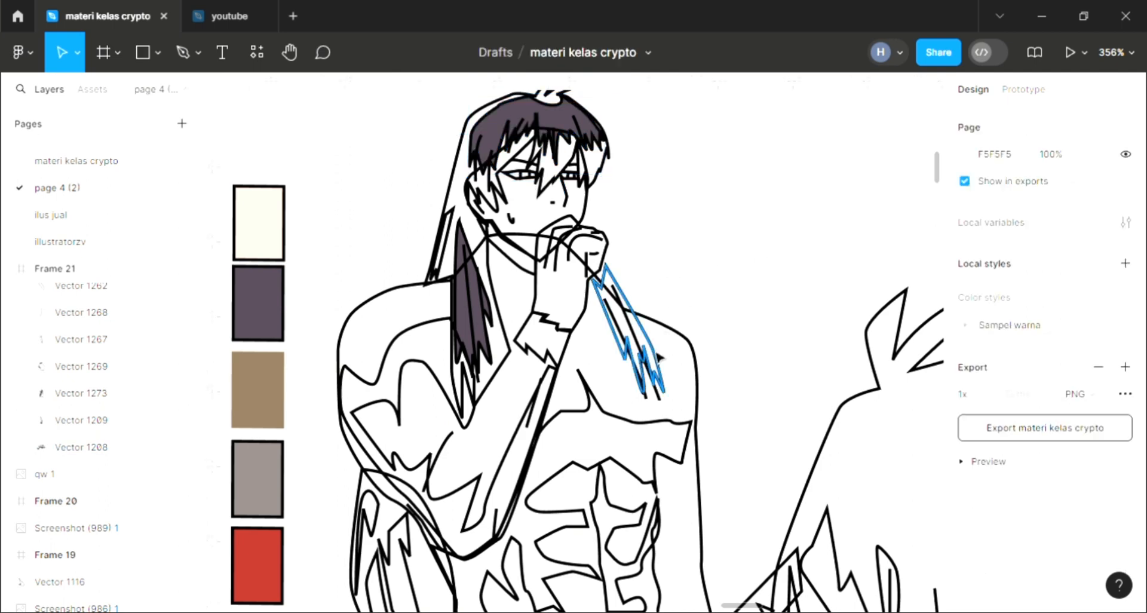
left_click(633, 346)
left_click(1126, 432)
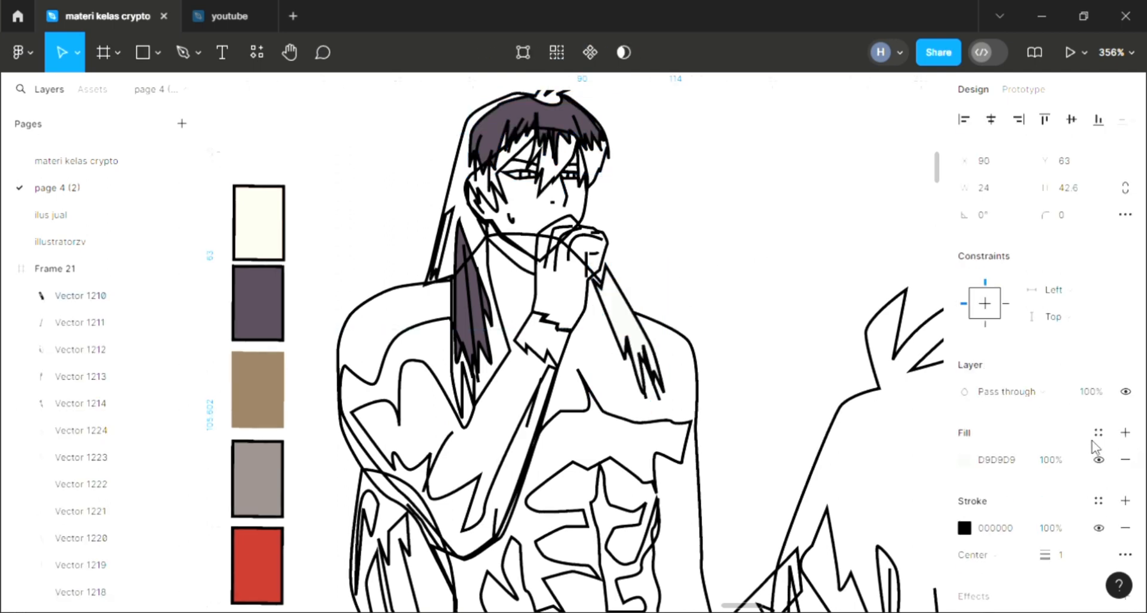
key("i")
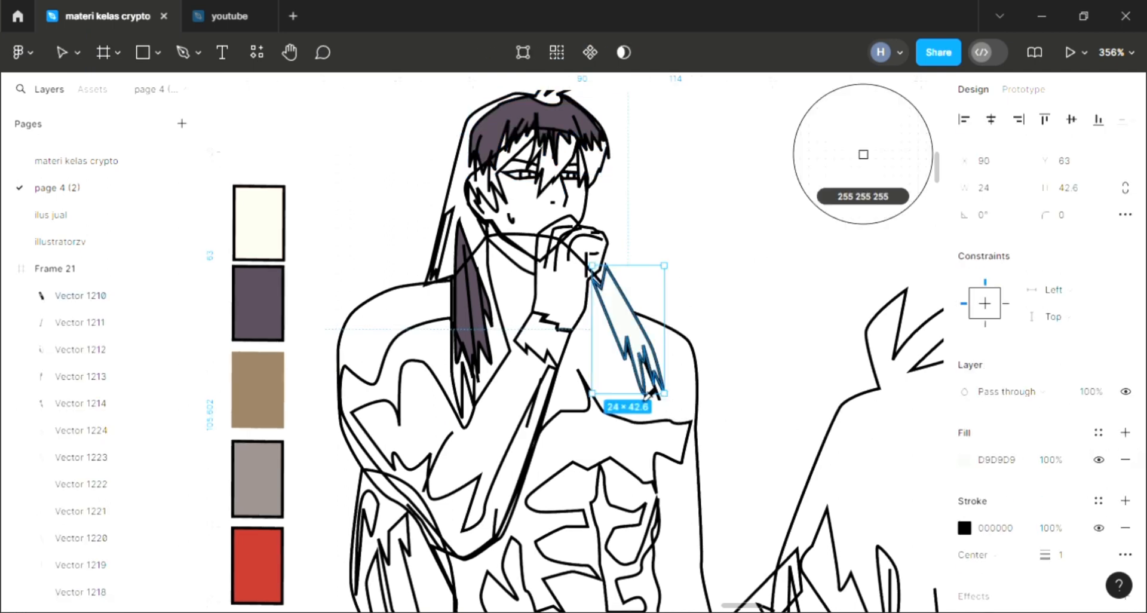
left_click(498, 322)
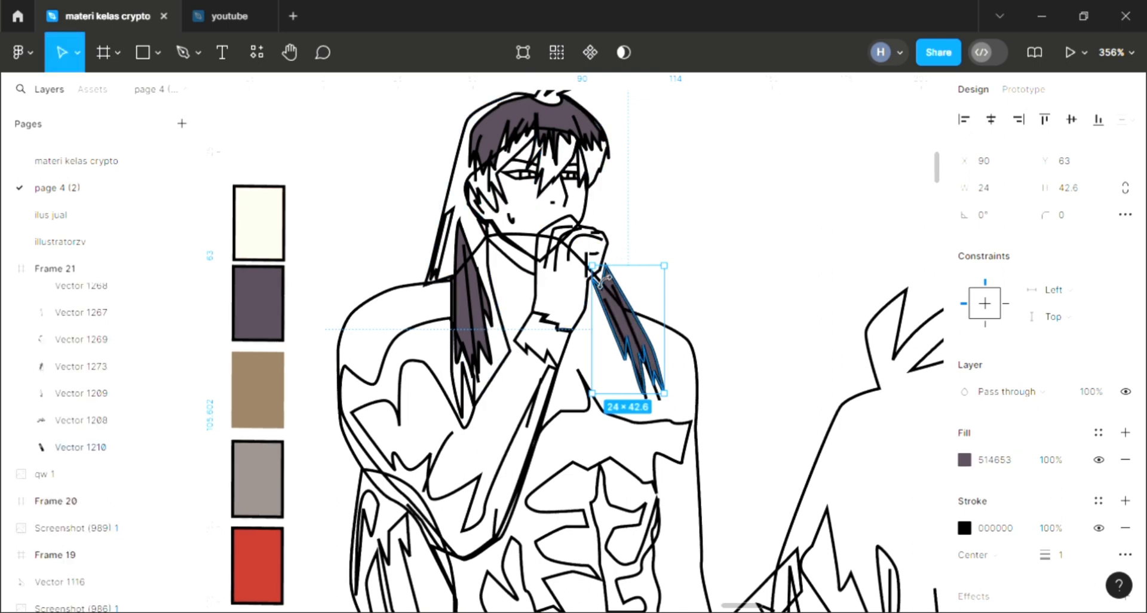
scroll(609, 276, "up", 3)
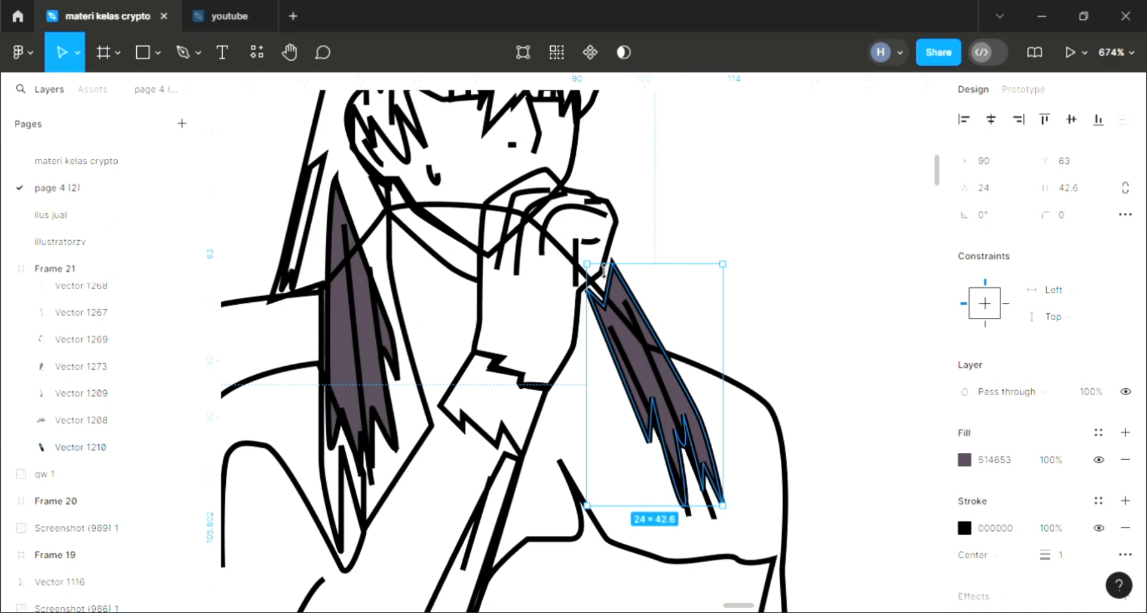
left_click_drag(604, 271, 602, 269)
left_click(708, 253)
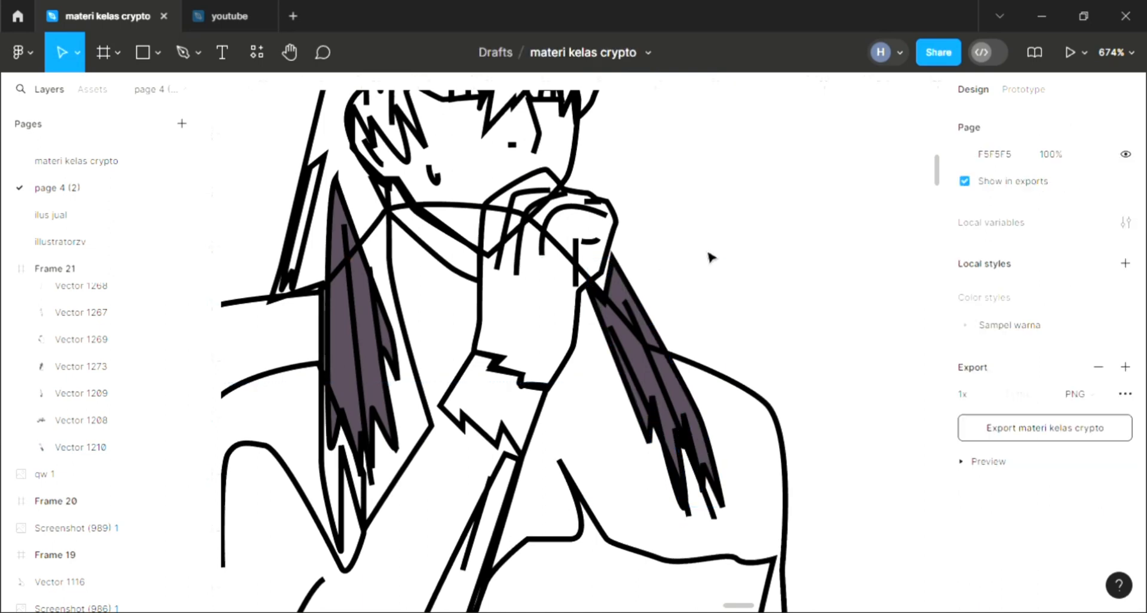
Step: Fill the main hair outline with the purple swatch colour 514653 and send it behind the other hair shapes
scroll(678, 512, "down", 3)
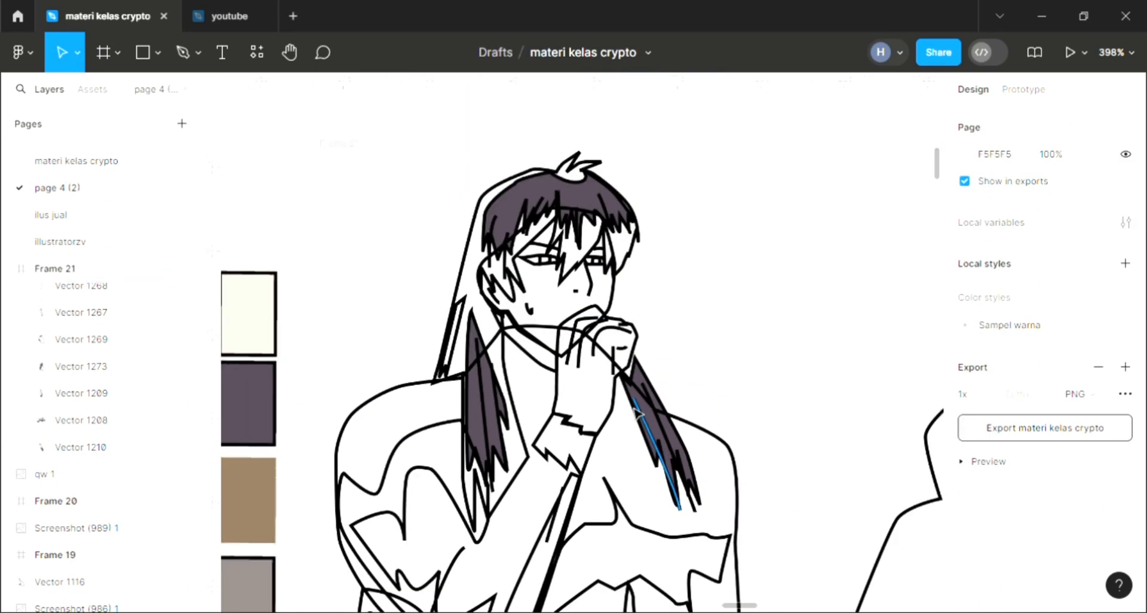
left_click(465, 291)
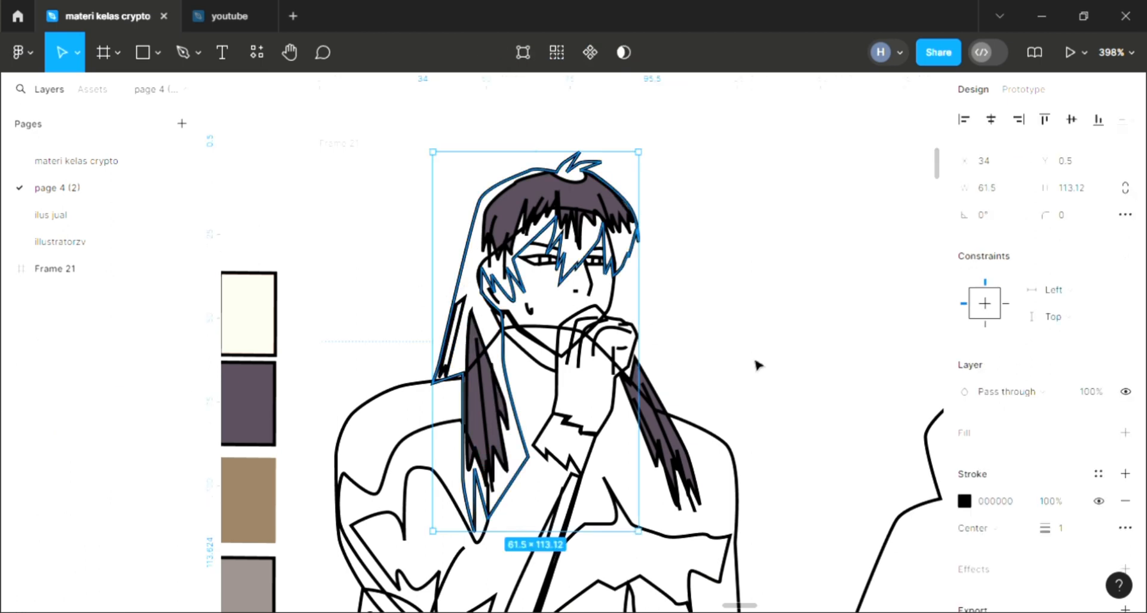
left_click(1125, 432)
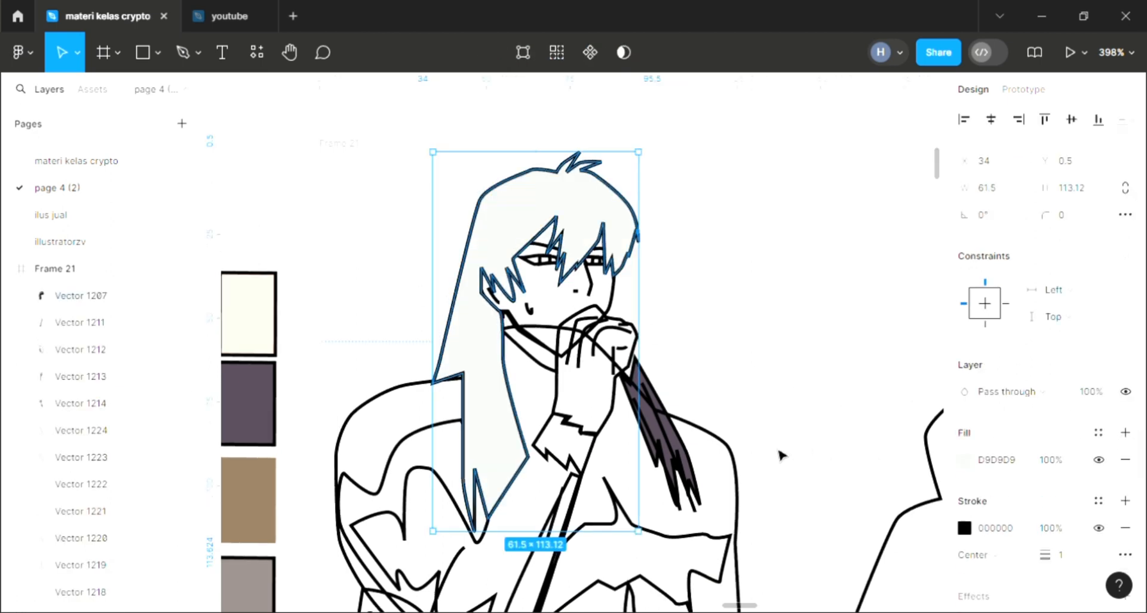
key("[")
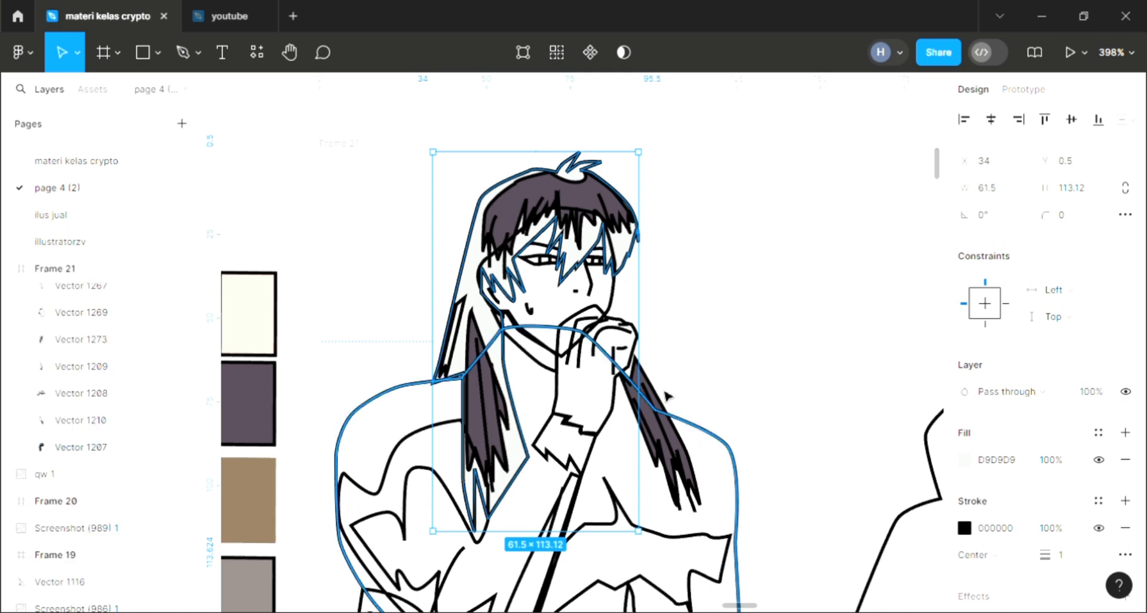
key("i")
left_click(248, 403)
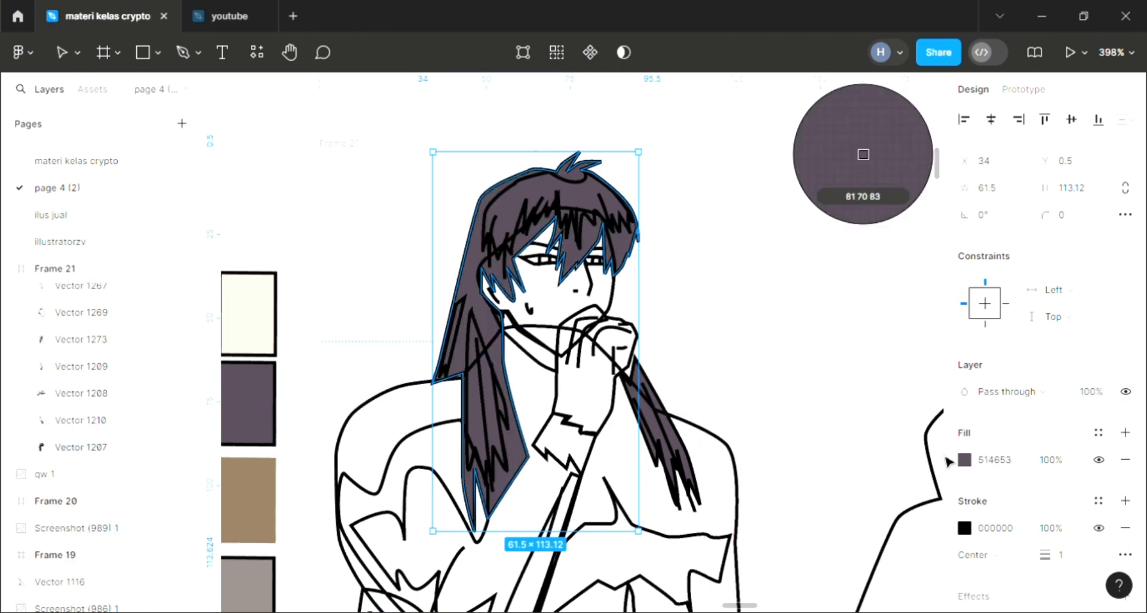
Step: Darken the main hair shape's fill to 362F37
left_click(964, 460)
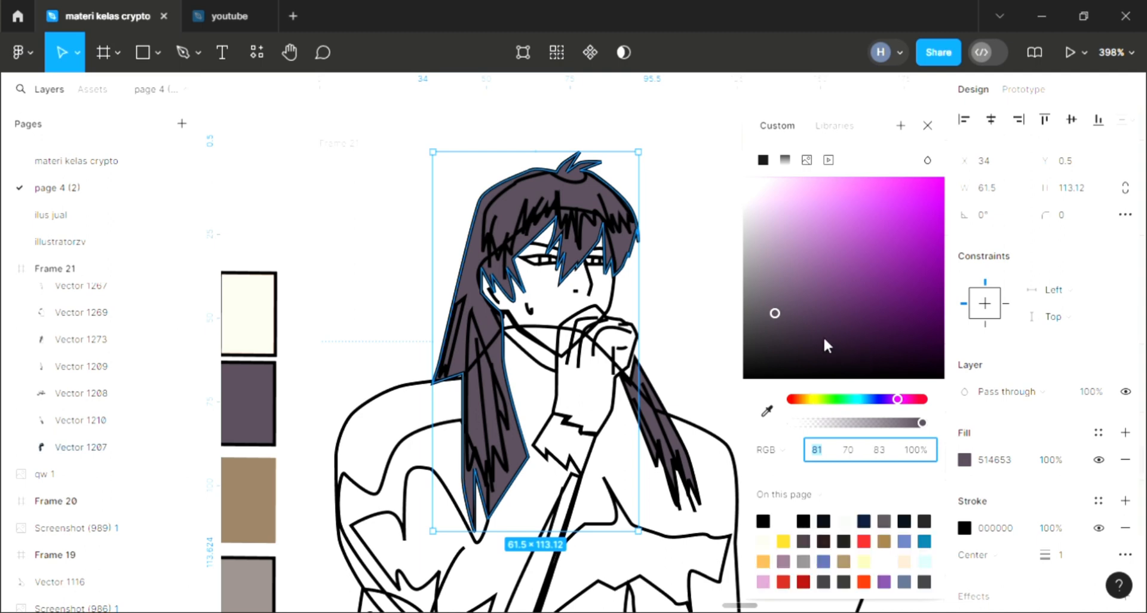
left_click_drag(772, 326, 773, 335)
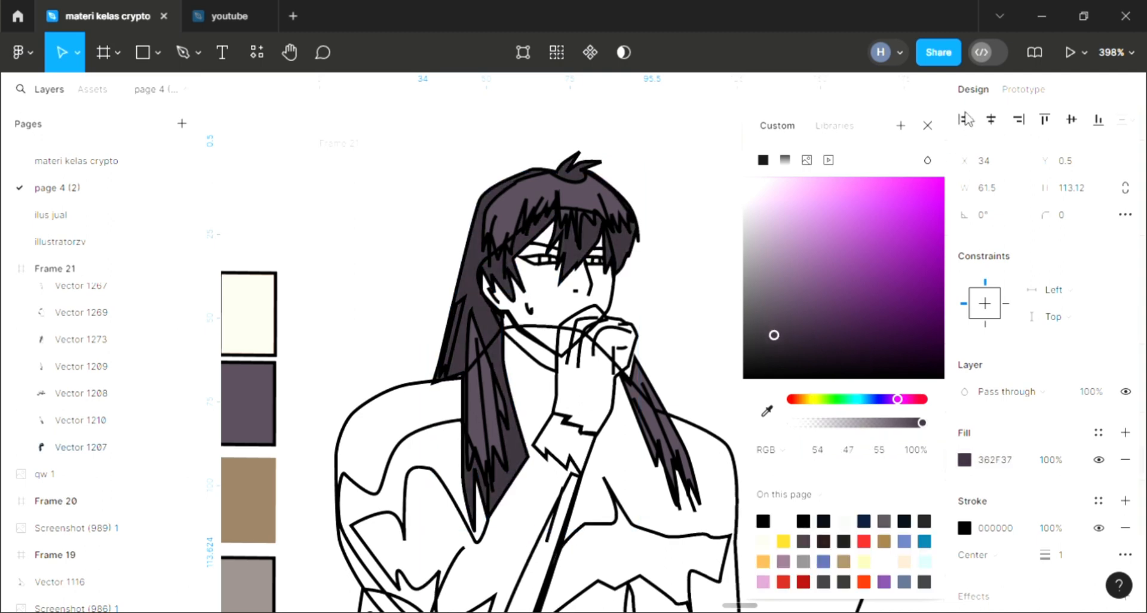
left_click(928, 126)
left_click(758, 296)
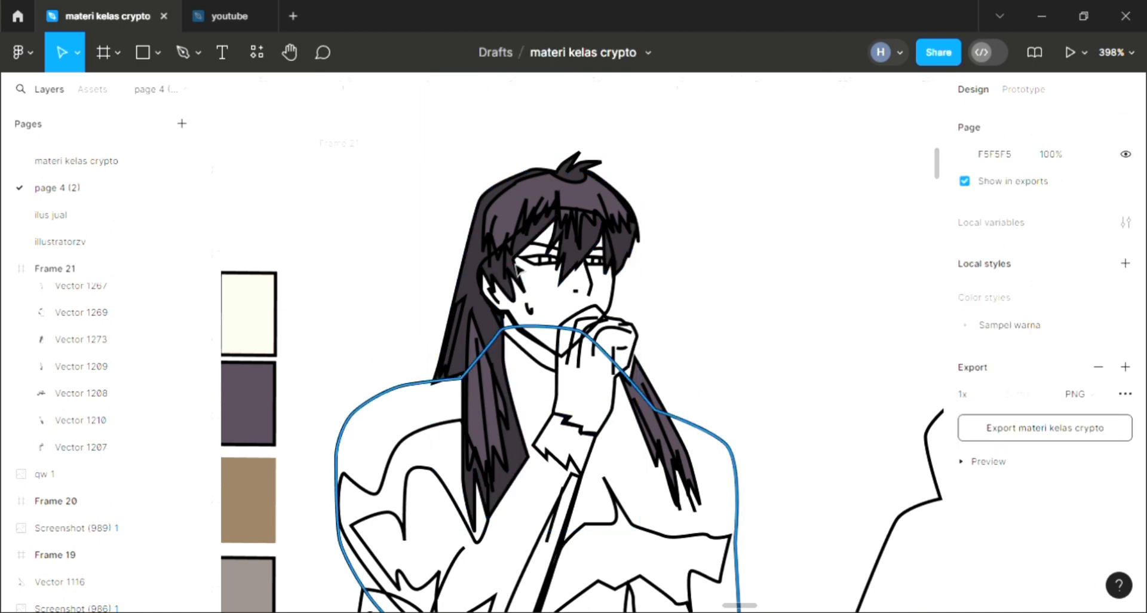
Step: Fill the iris of the left eye with dark purple sampled from the hair
scroll(564, 254, "up", 5)
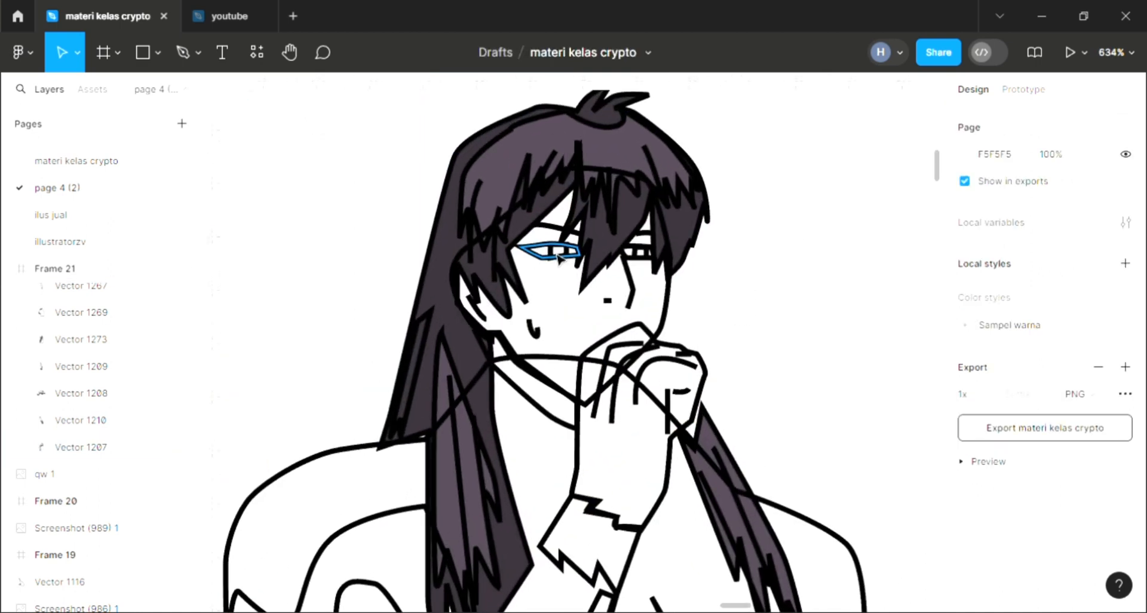
left_click(558, 250)
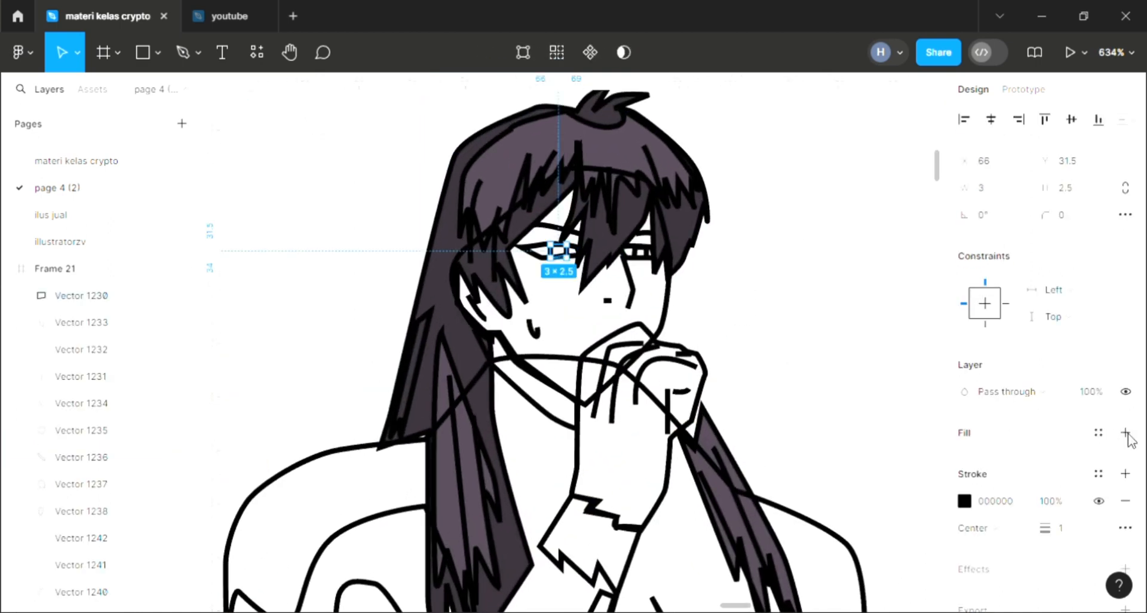
key("i")
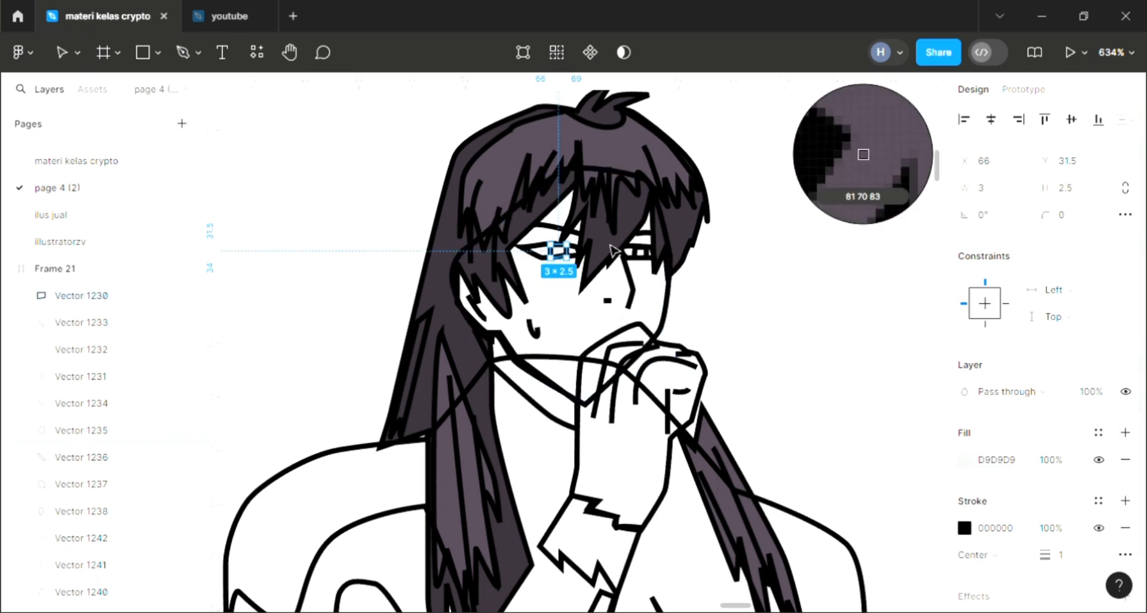
left_click(644, 266)
Step: Fill the right eye outline with white FFFFFF and send it behind its iris
left_click(640, 257)
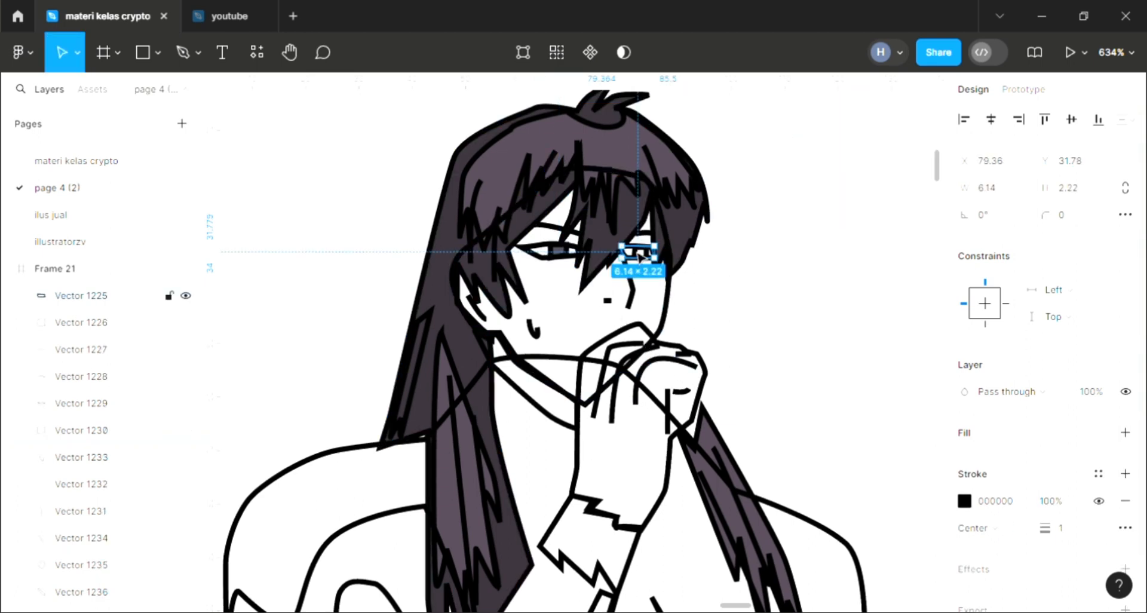
double_click(640, 258)
key("Escape")
left_click(1125, 433)
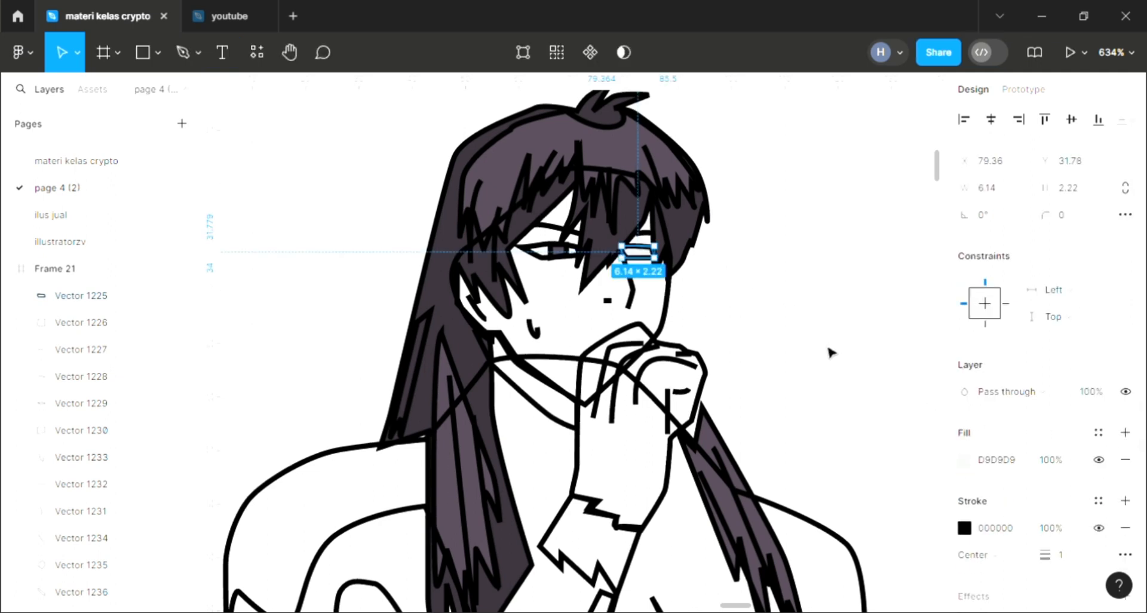
key("i")
left_click(827, 350)
key("ctrl+shift+bracketleft")
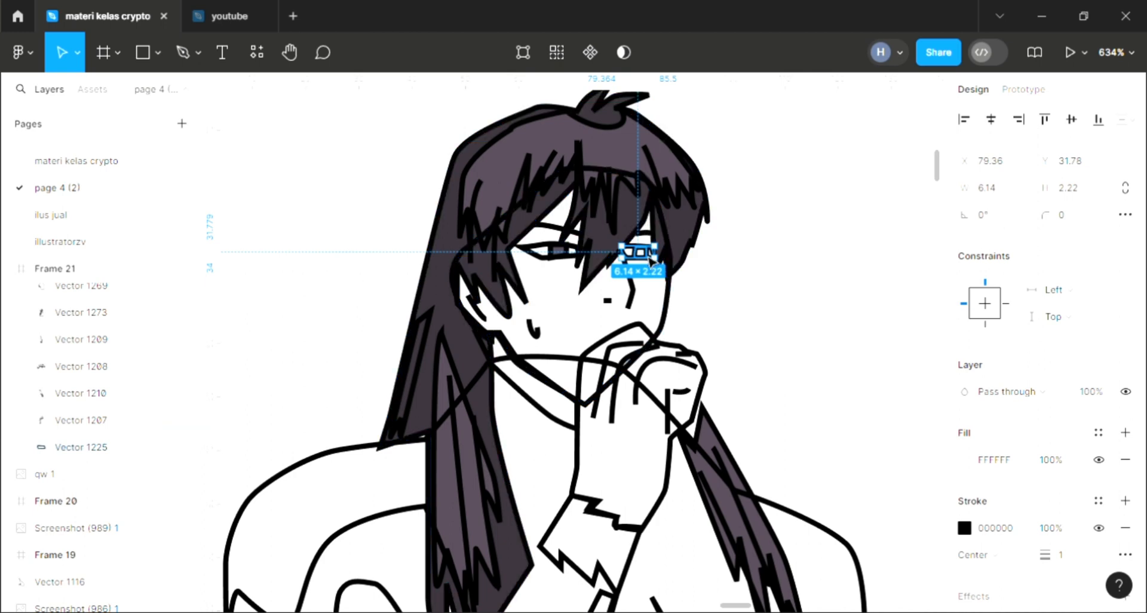
Step: Fill the iris of the right eye with purple 514653
key("Tab")
left_click(1126, 433)
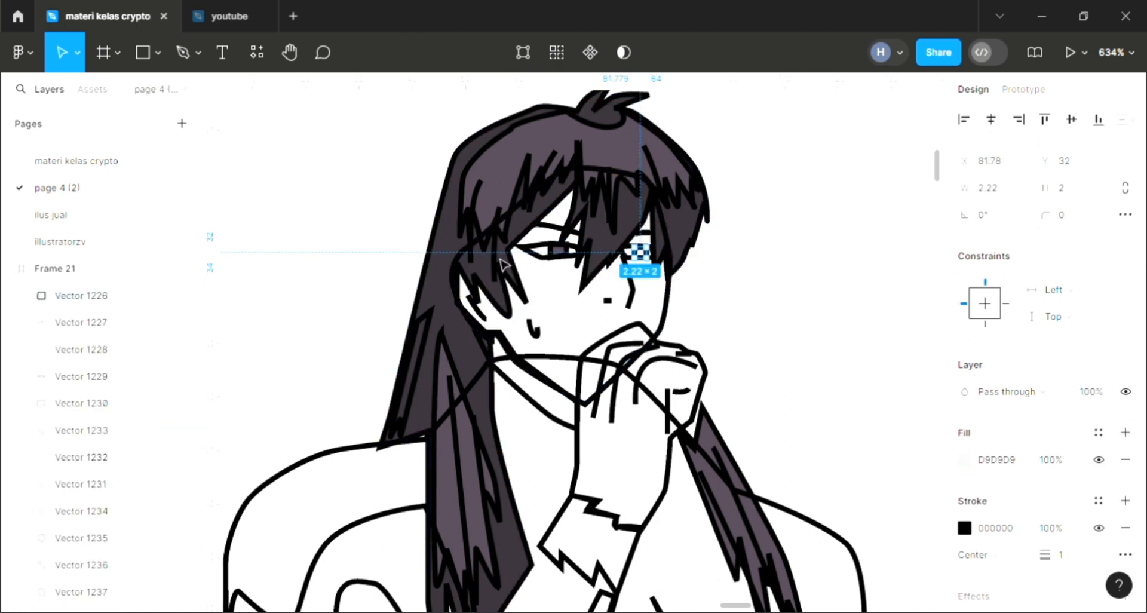
key("i")
left_click(637, 256)
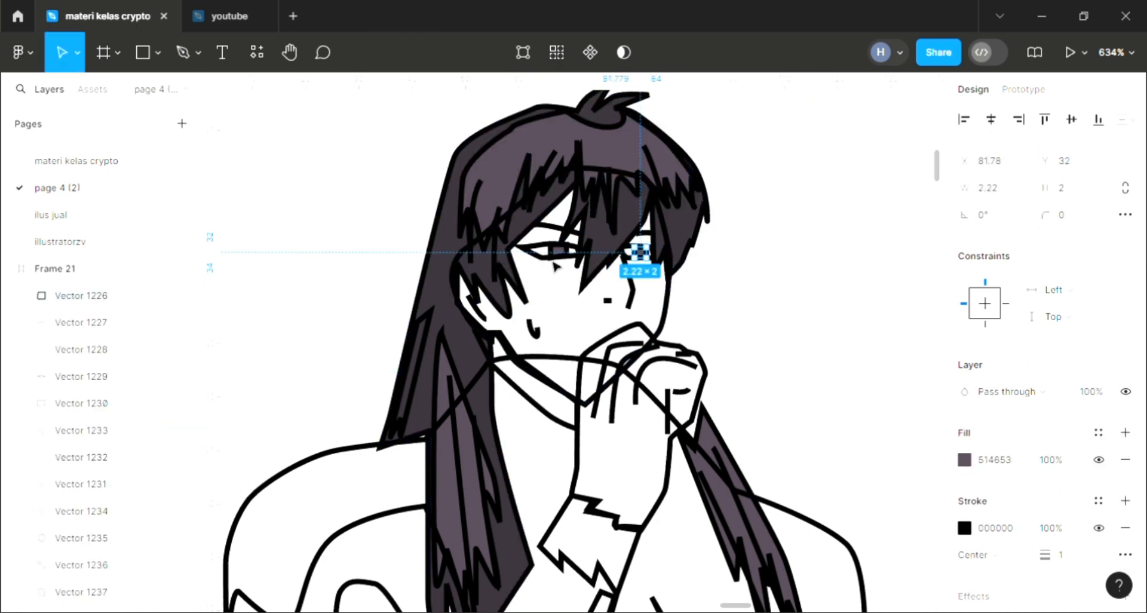
Step: Fill the left eye outline with white and send it behind its iris
key("Escape")
key("ctrl+z")
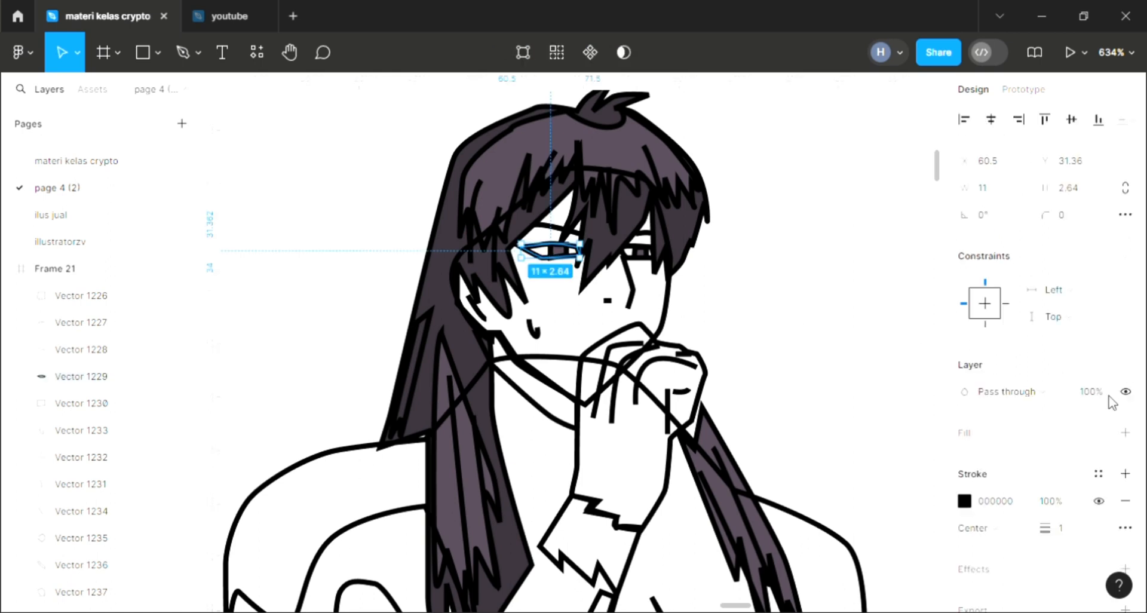
left_click(1123, 432)
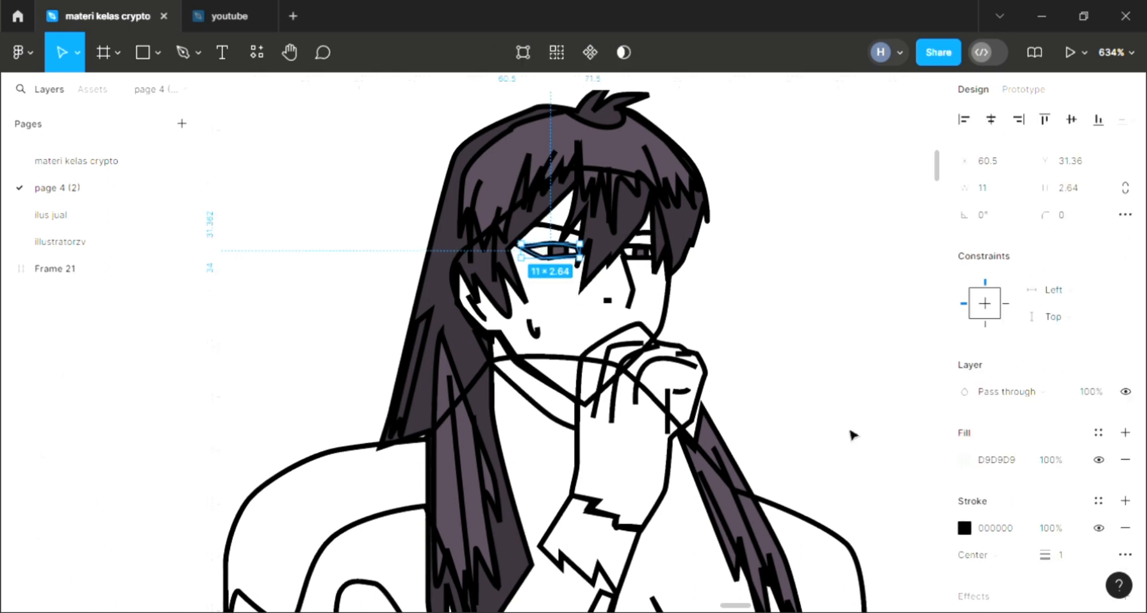
key("i")
left_click(681, 319)
Step: Fill the face outline with the skin tone F6D7C7 and send it behind the hair and facial features
left_click(671, 315)
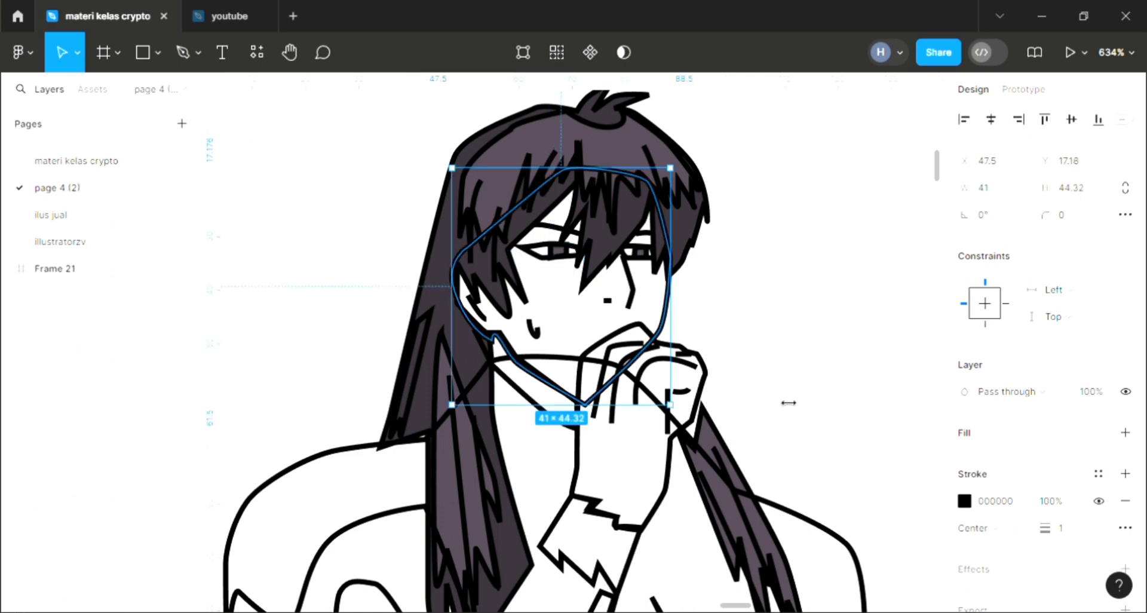
left_click(975, 433)
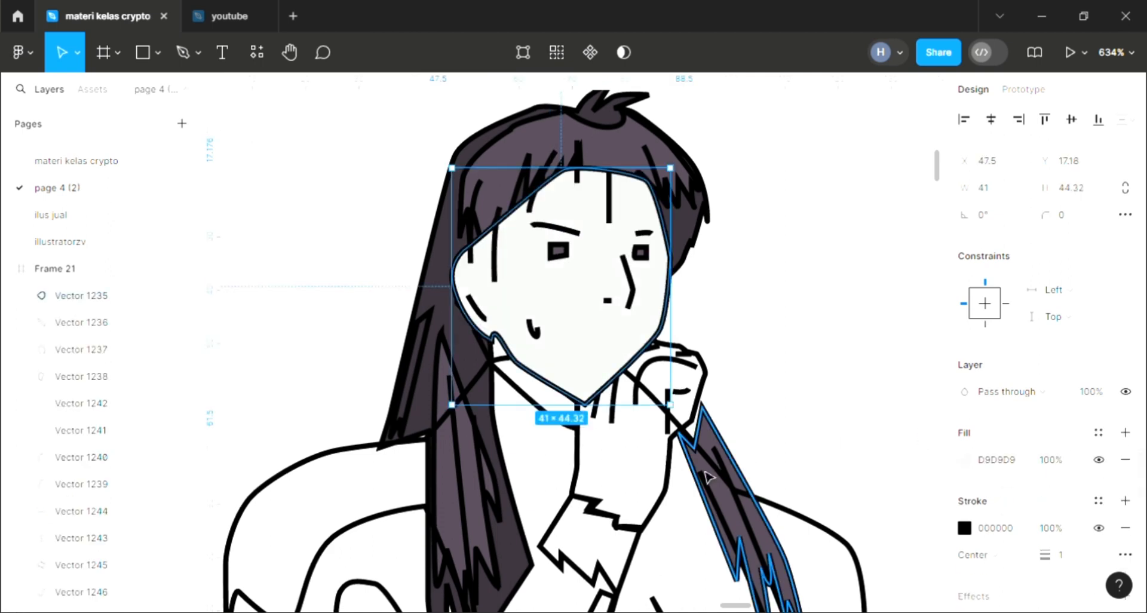
scroll(717, 475, "down", 5)
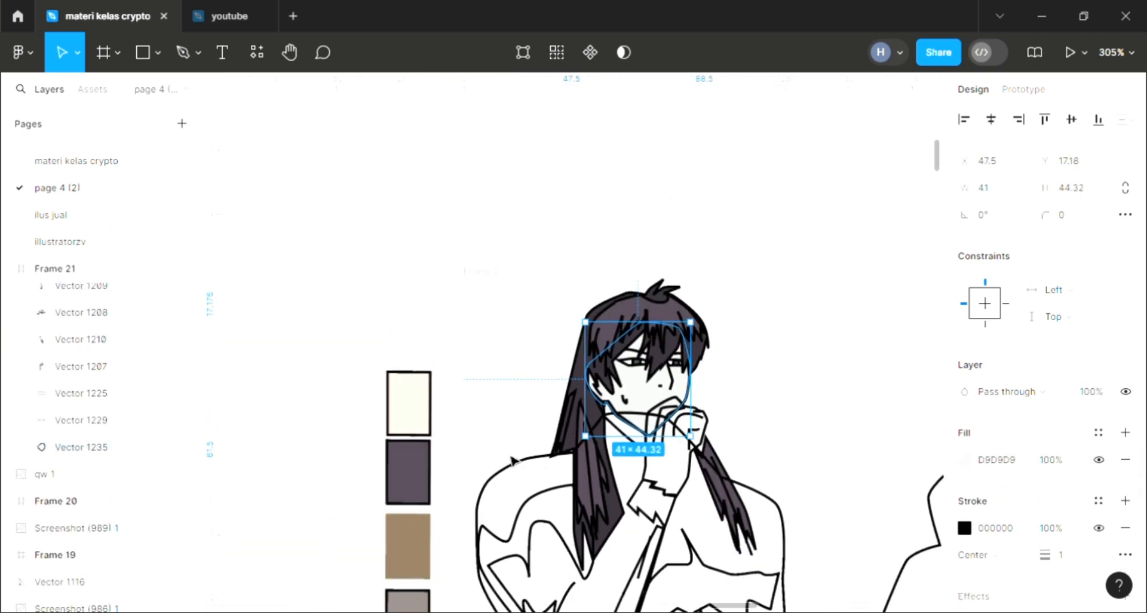
key("i")
left_click(472, 423)
scroll(949, 487, "down", 1)
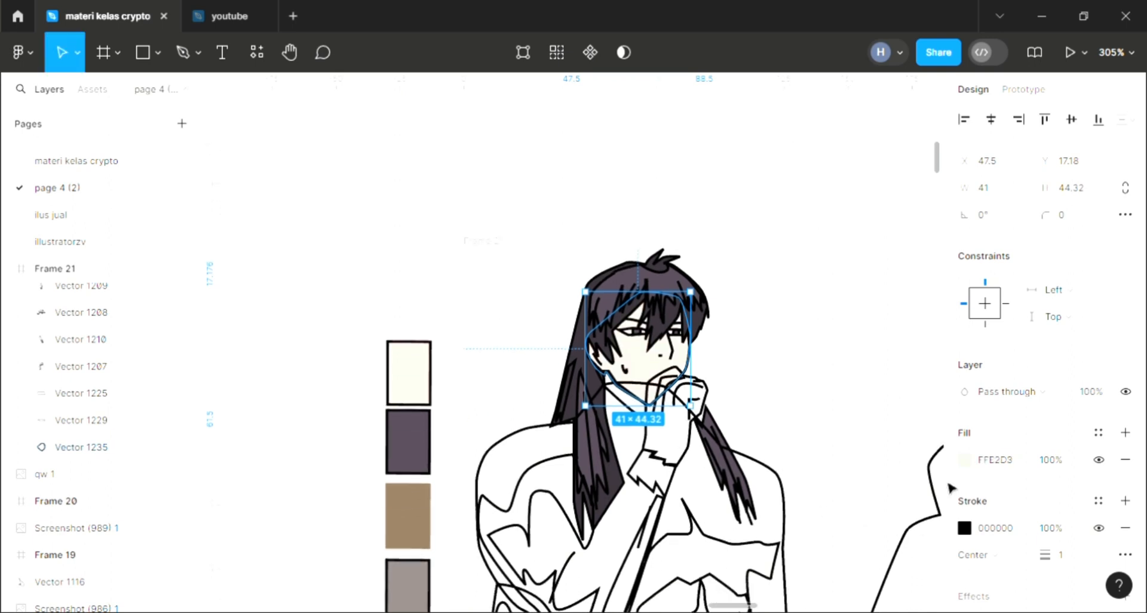
left_click(964, 459)
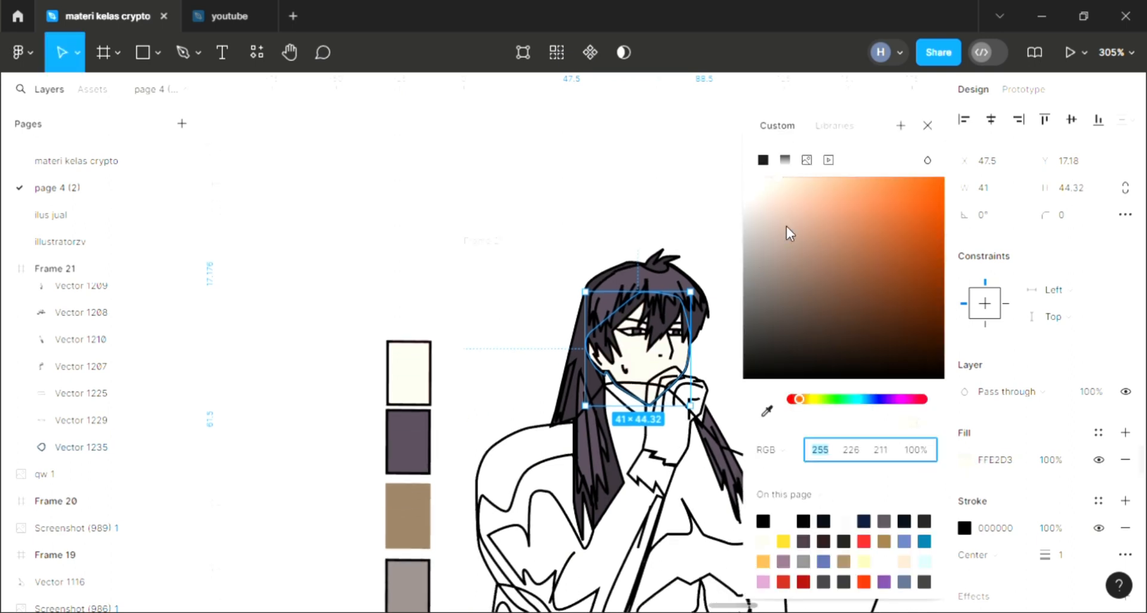
left_click(783, 188)
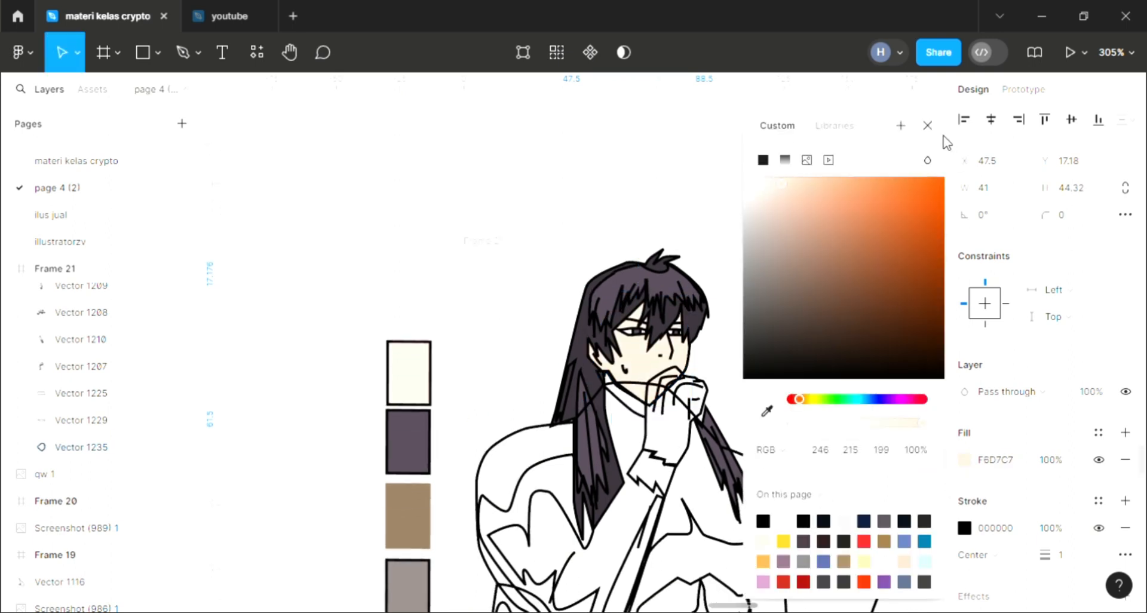
Step: Fill the neck band under the chin with the dark purple (RGB 54 47 55) sampled from the back hair
left_click(927, 127)
key("Escape")
scroll(621, 407, "up", 2)
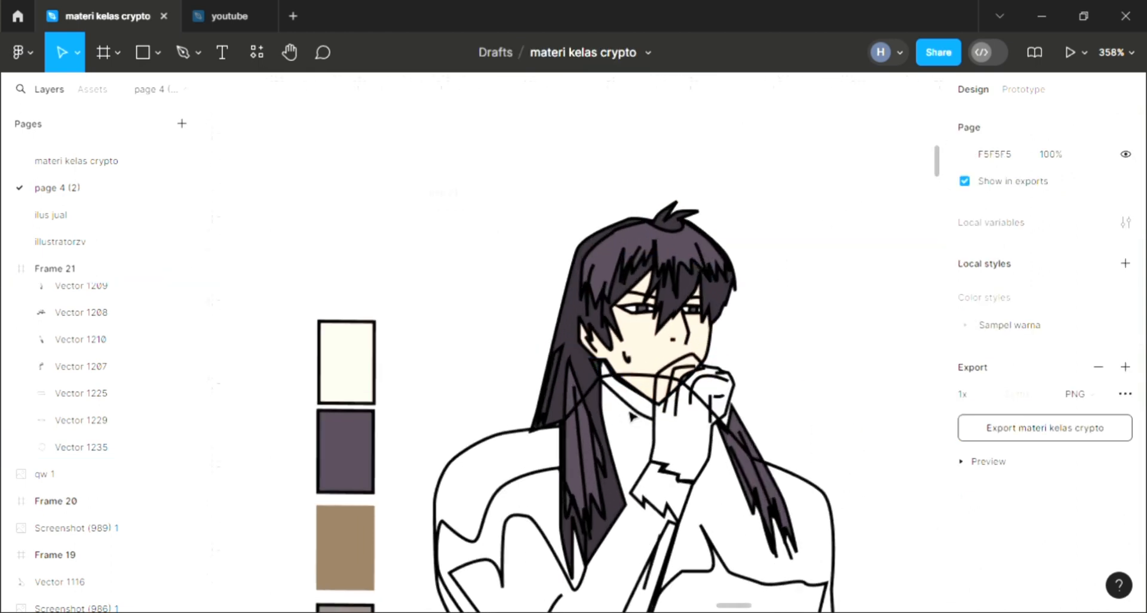
left_click(624, 394)
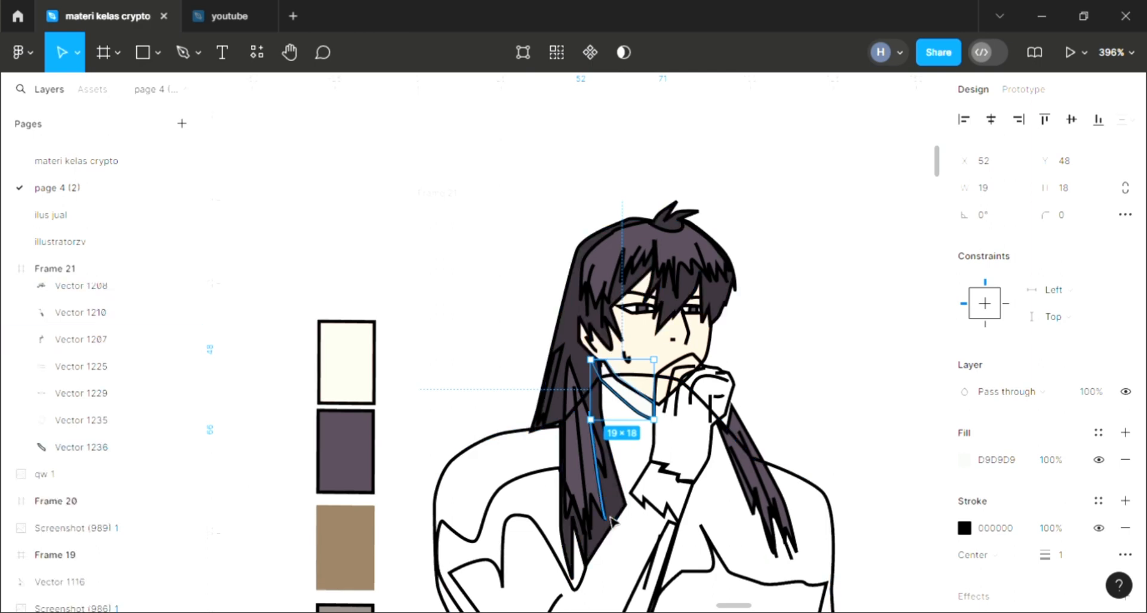
scroll(610, 521, "down", 2)
key("i")
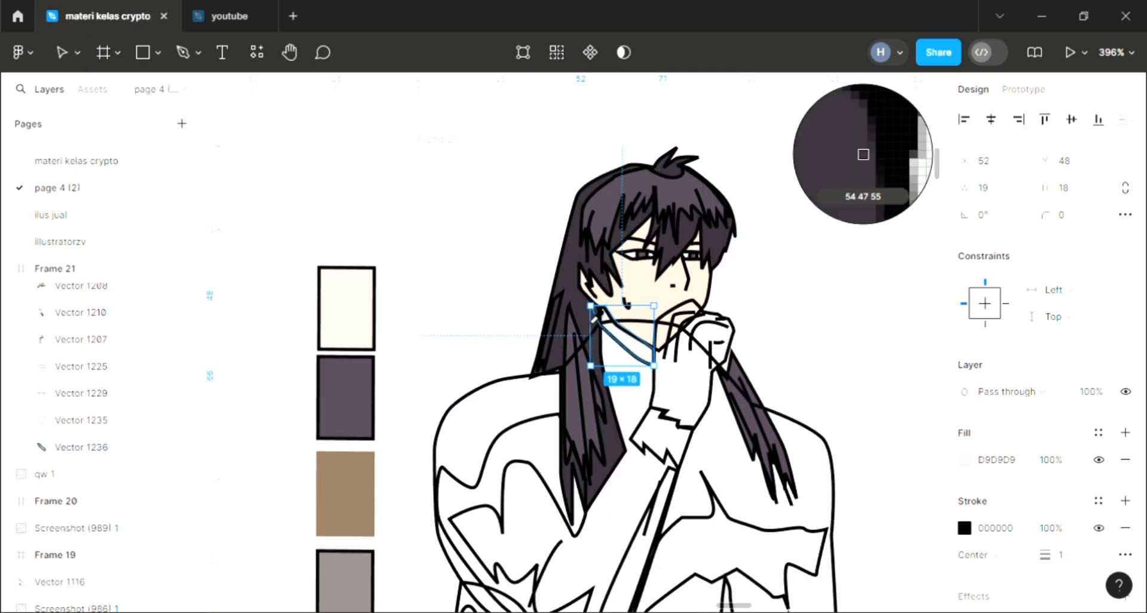
left_click(579, 285)
left_click(801, 317)
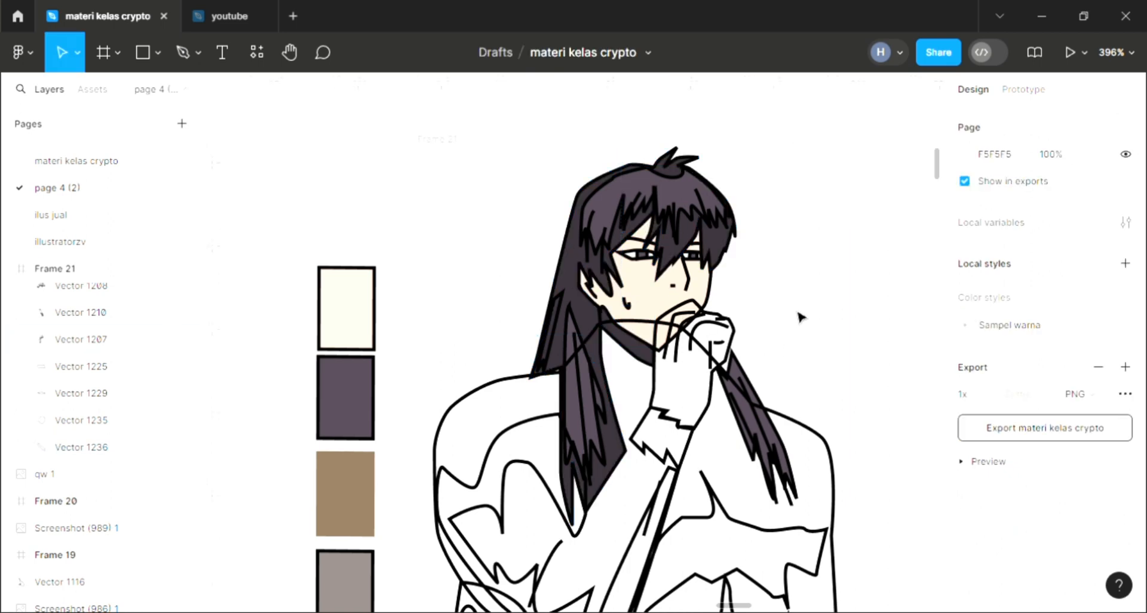
Step: Fill the body outline with the skin tone F6D7C7 and send it behind the rest of the character
left_click(491, 392)
left_click(1125, 434)
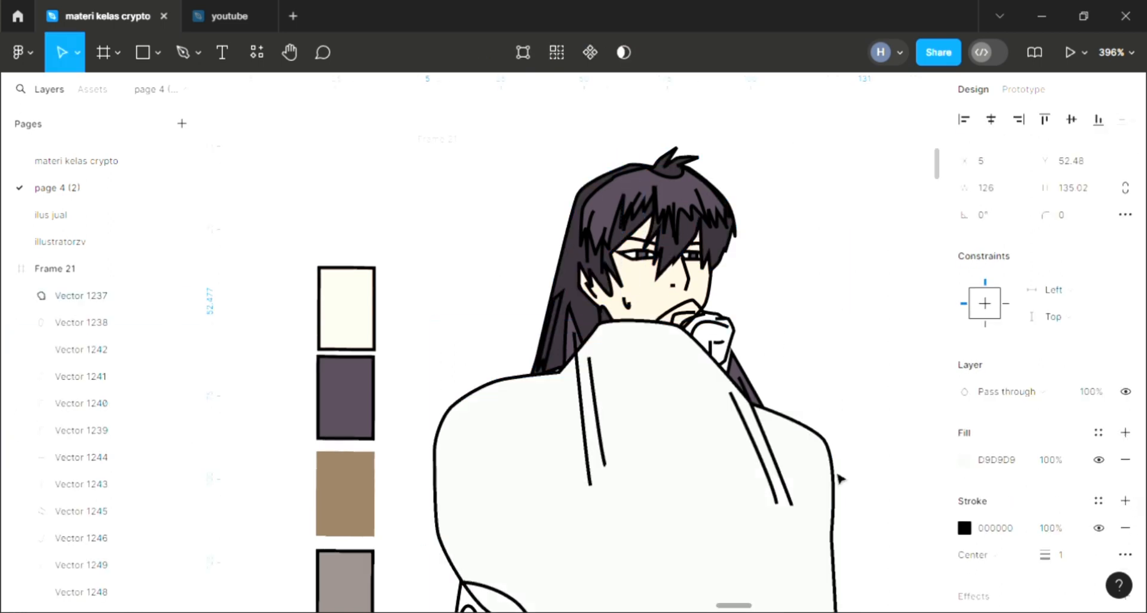
key("ctrl+shift+bracketleft")
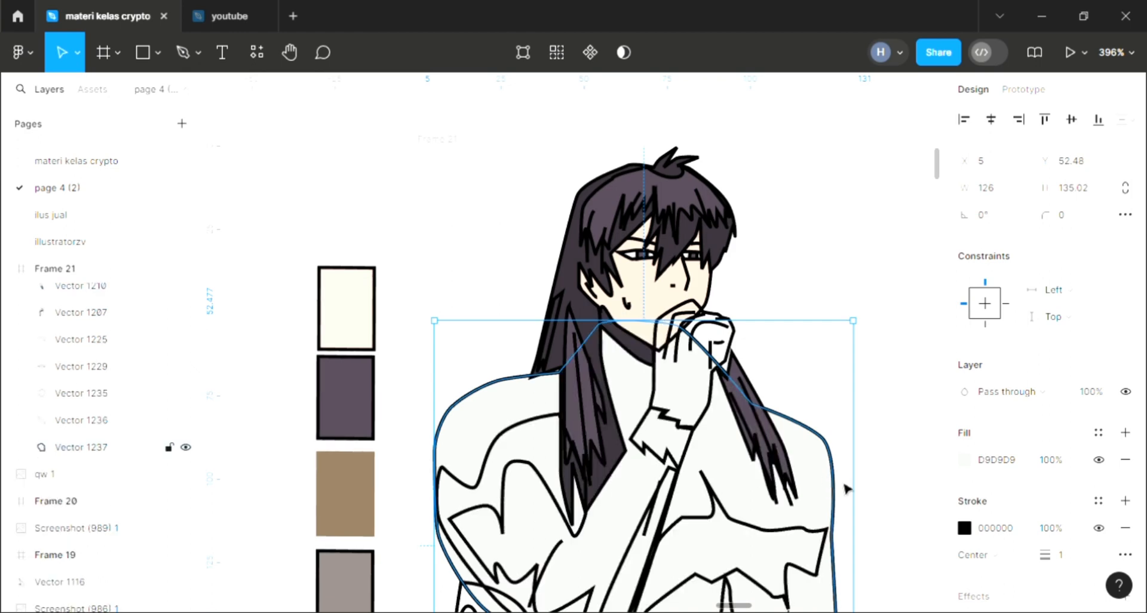
scroll(836, 483, "down", 2)
key("i")
left_click(741, 382)
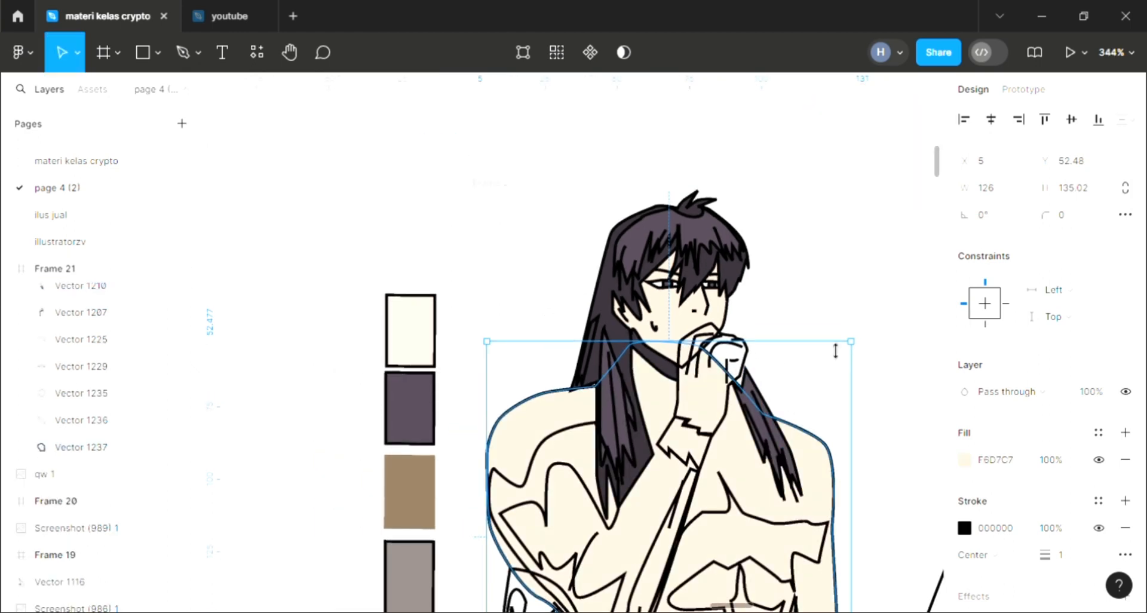
Step: Fill the jagged cuff around the raised wrist with a dark purple sampled from the artwork
left_click(687, 442)
left_click(687, 468)
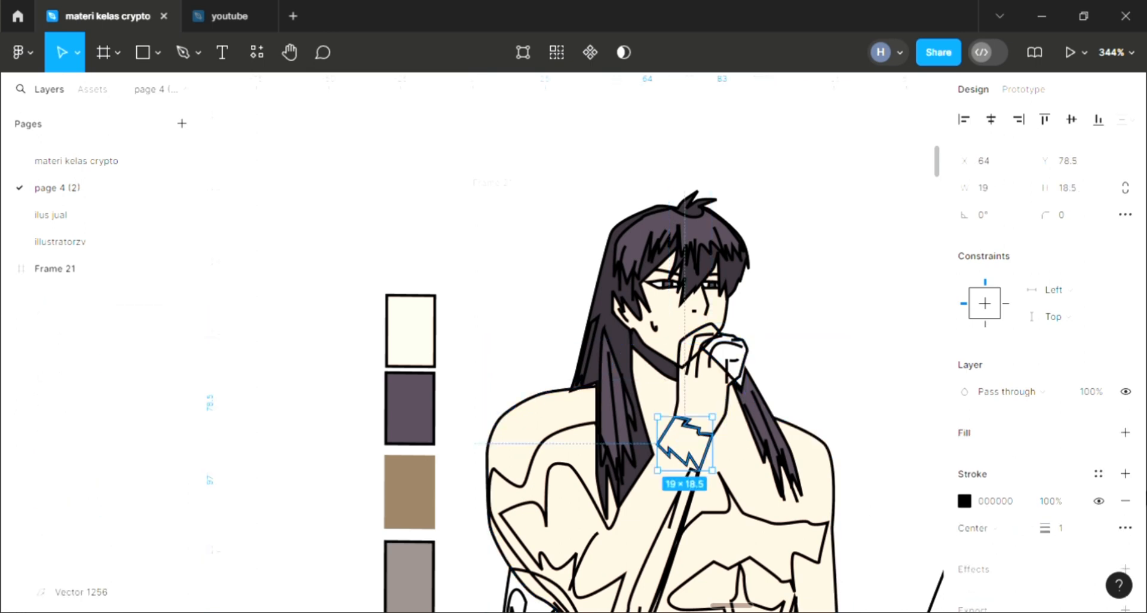
left_click(1125, 432)
key("i")
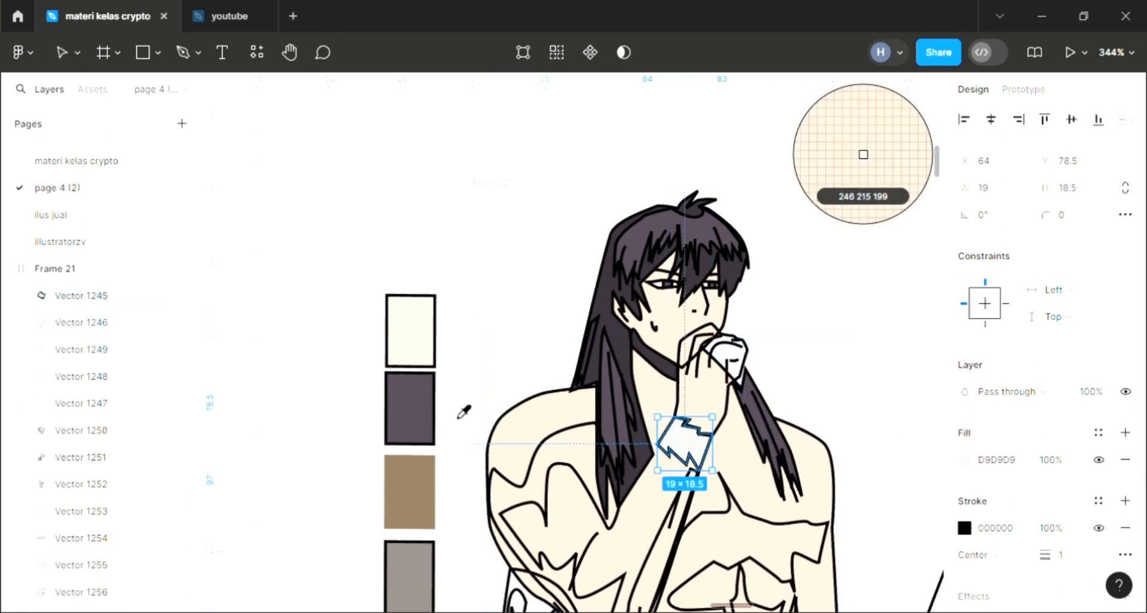
left_click(411, 409)
left_click(849, 366)
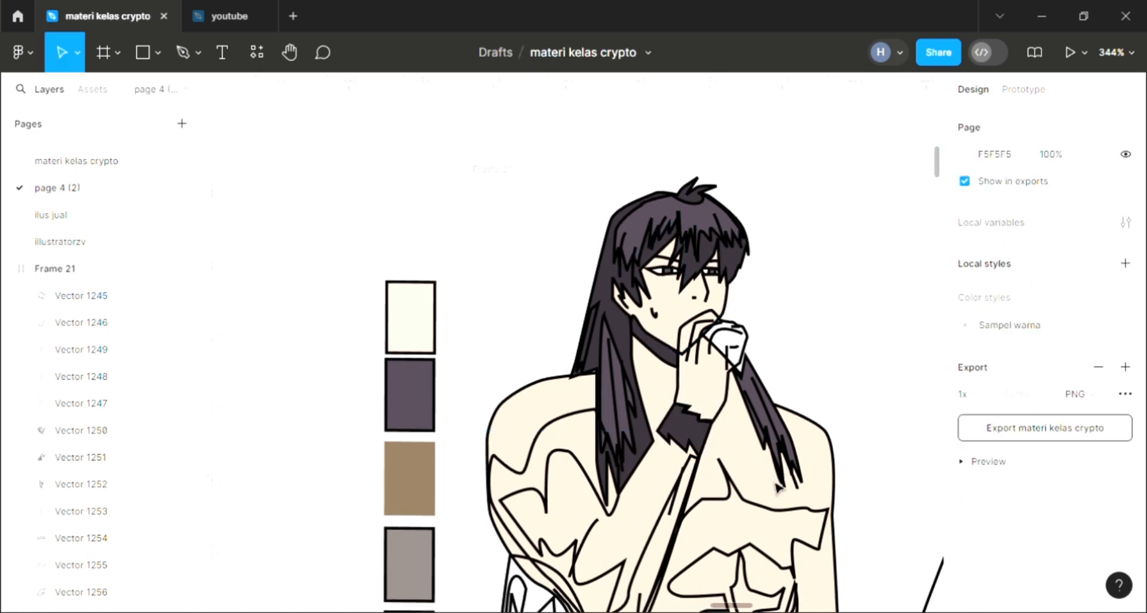
scroll(693, 430, "down", 3)
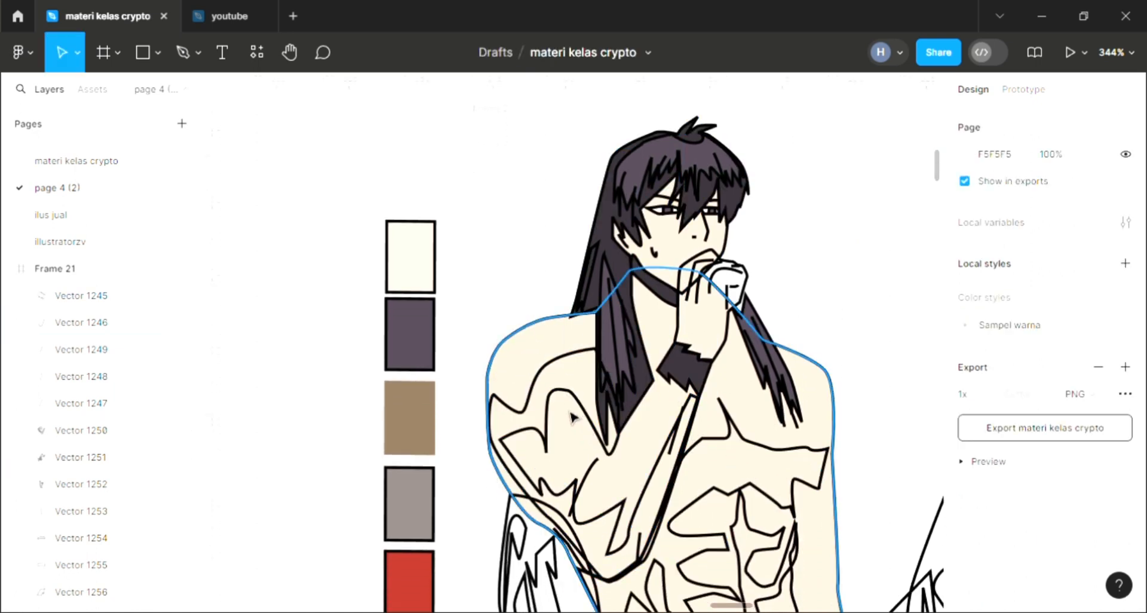
left_click(821, 390)
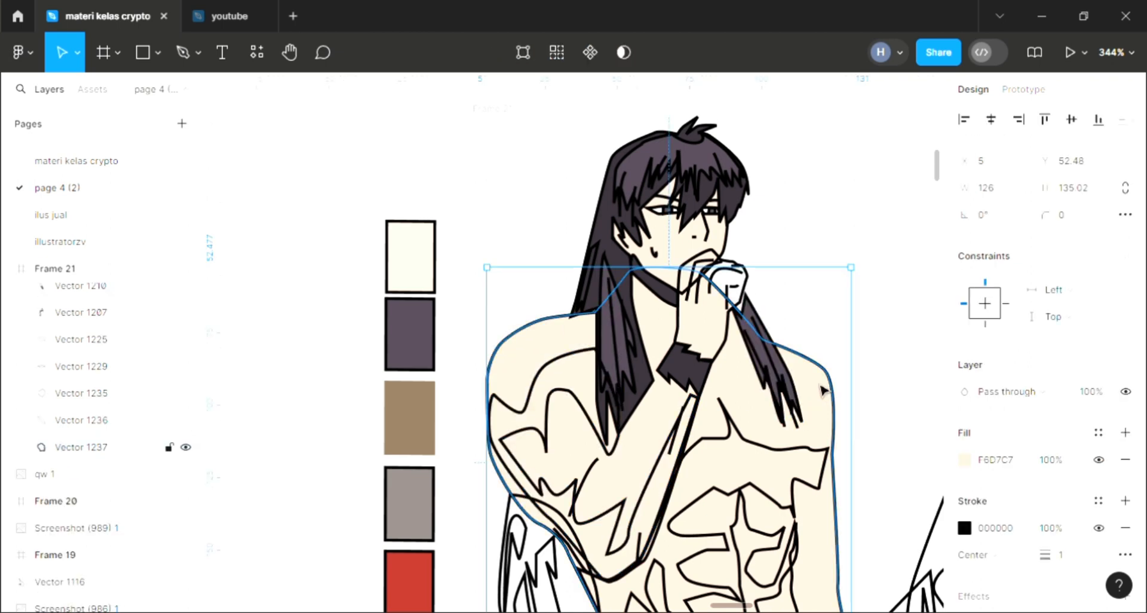
left_click(881, 370)
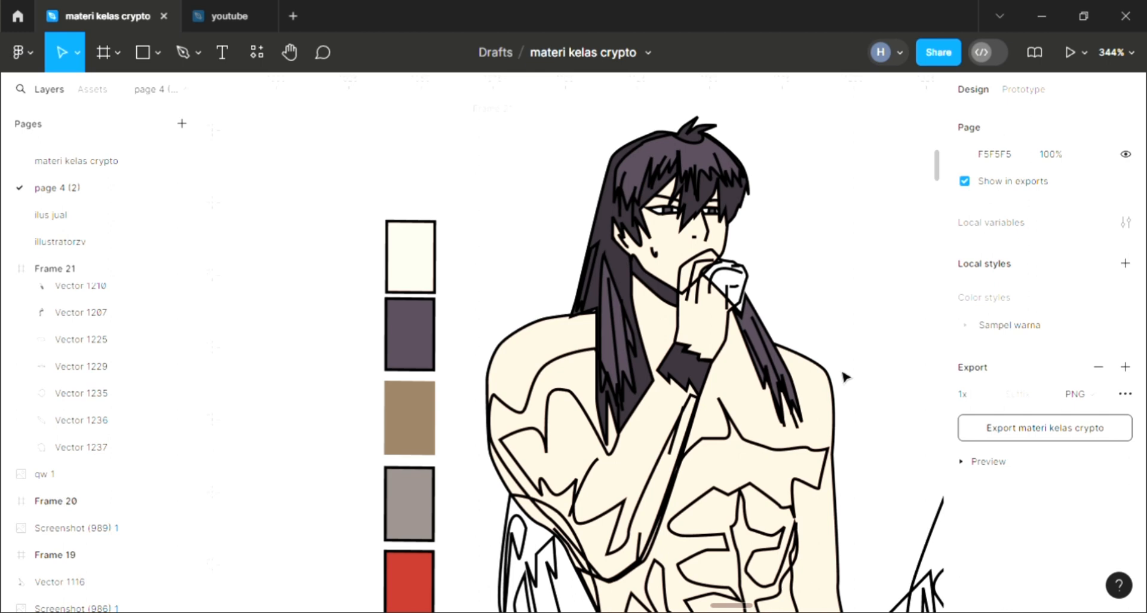
Step: Reshape the hair strand beside the hand, moving its tip to X 93.5, Y 61 and its notch point to X 91.5, Y 65.5
scroll(750, 320, "up", 5)
scroll(752, 320, "up", 2)
left_click(746, 317)
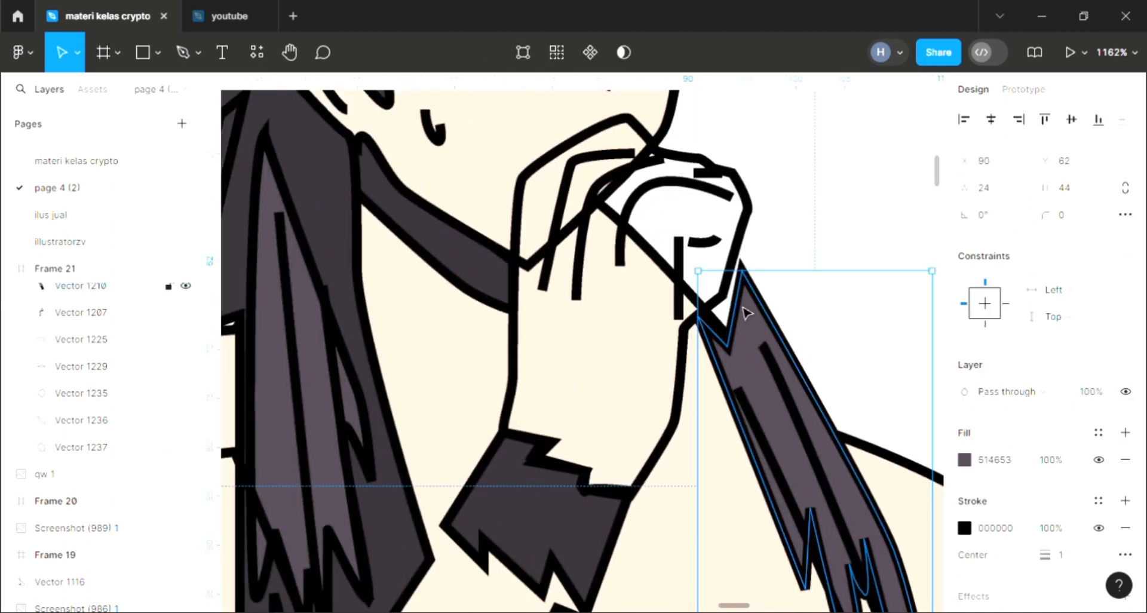
double_click(744, 313)
left_click_drag(735, 307, 734, 263)
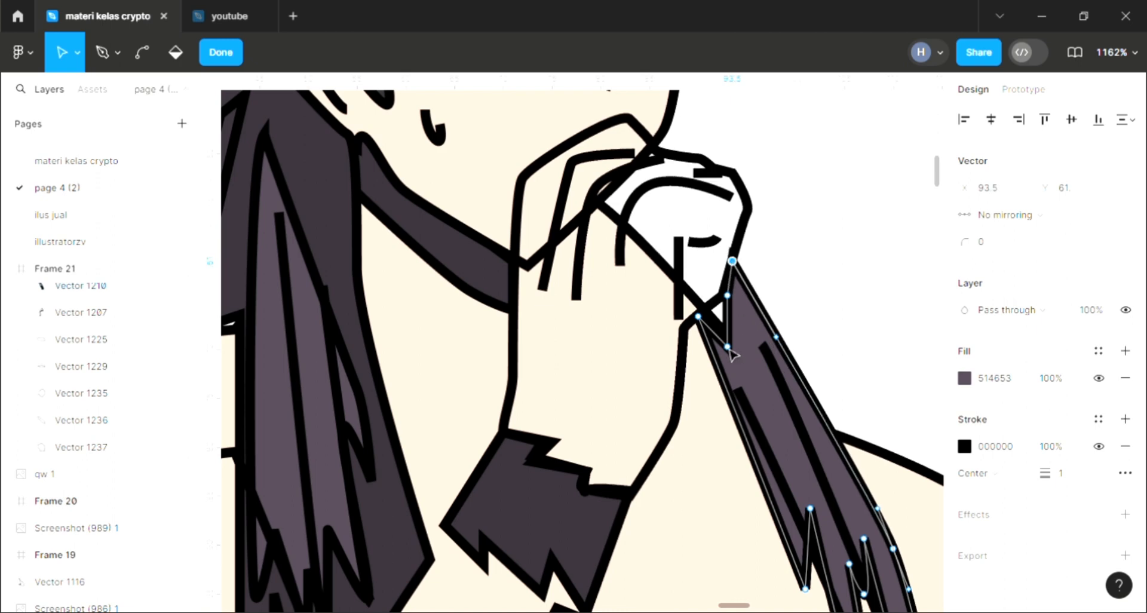
left_click_drag(728, 347, 719, 313)
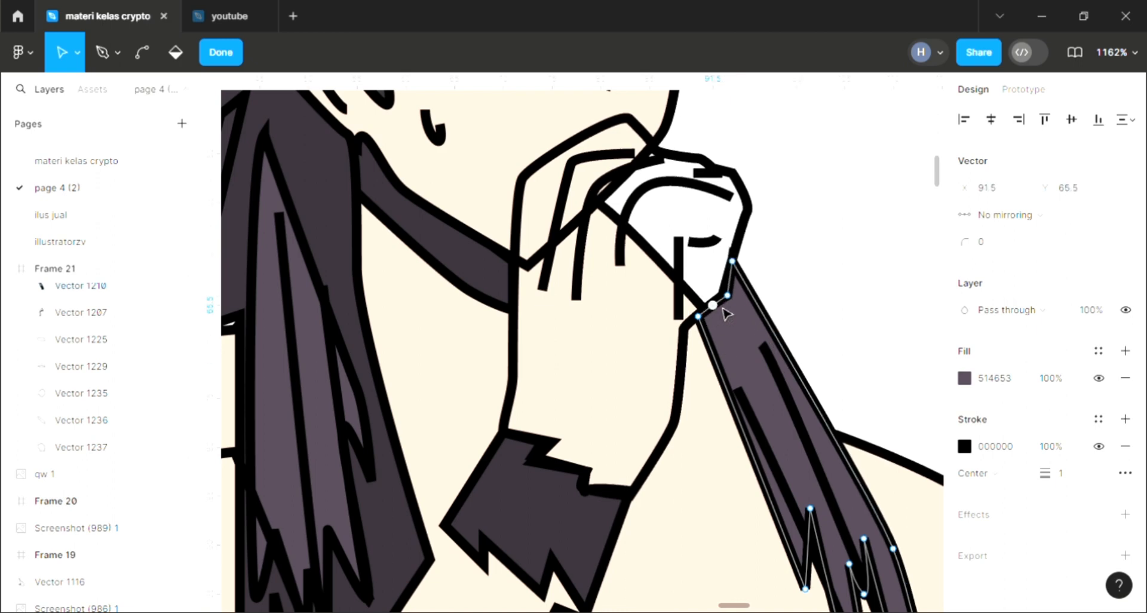
left_click(793, 284)
Step: Fill the hand outline with the skin tone F6D7C7 and send it behind its finger lines
scroll(678, 389, "down", 3)
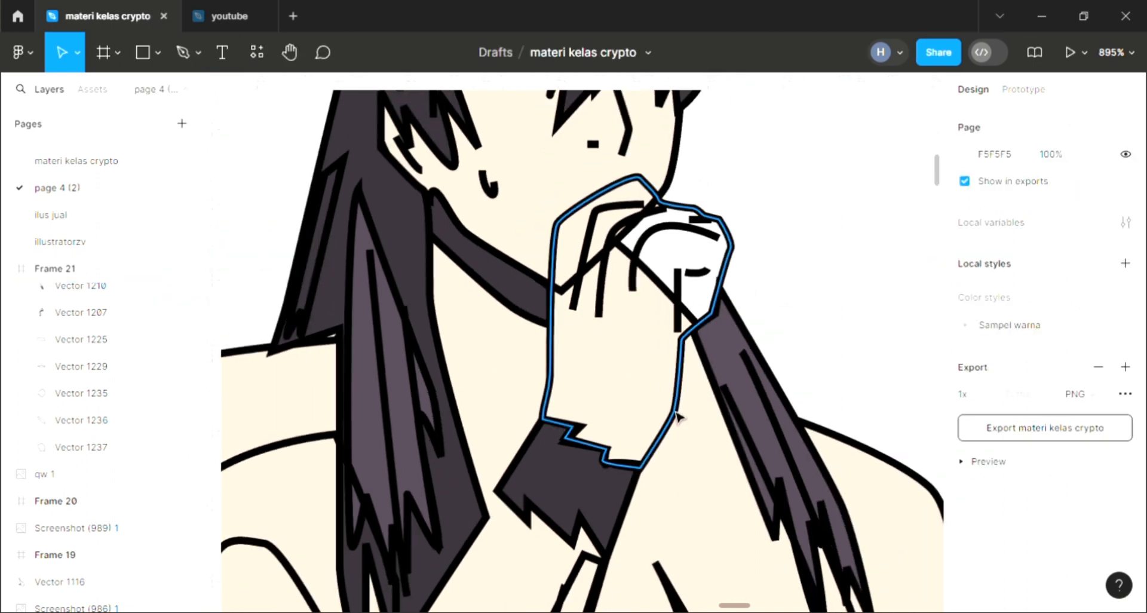
left_click(677, 415)
scroll(677, 414, "down", 5)
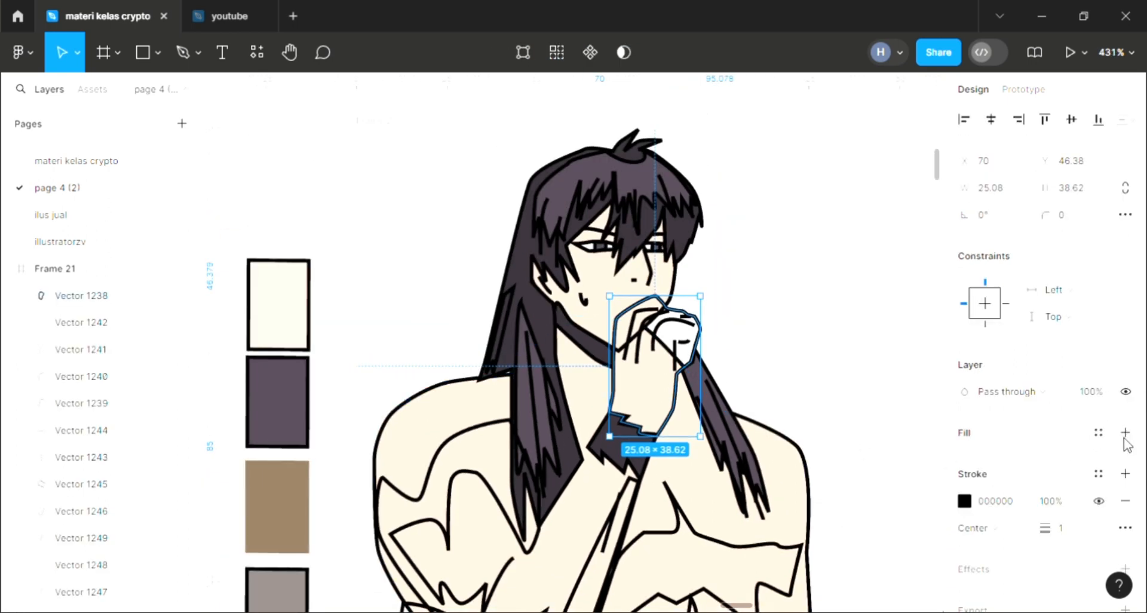
left_click(1125, 432)
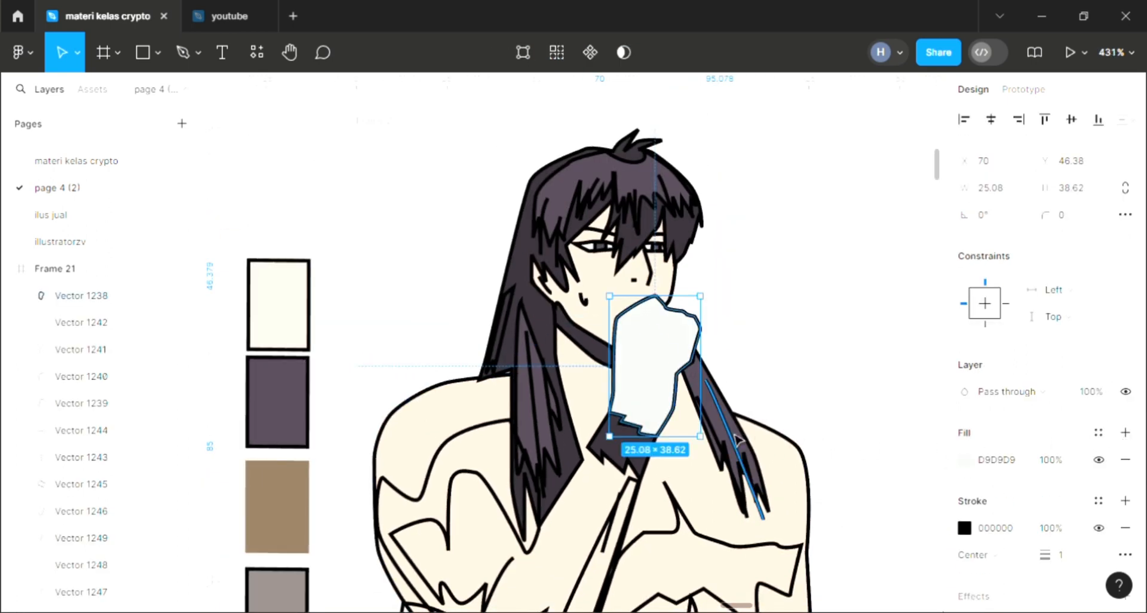
key("[")
key("i")
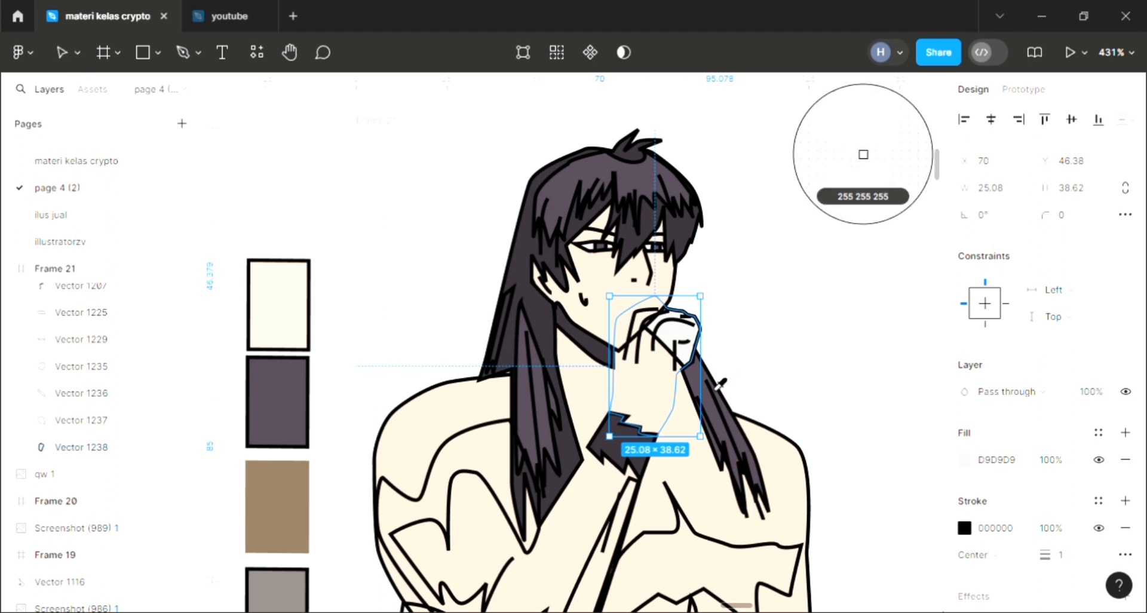
left_click(777, 454)
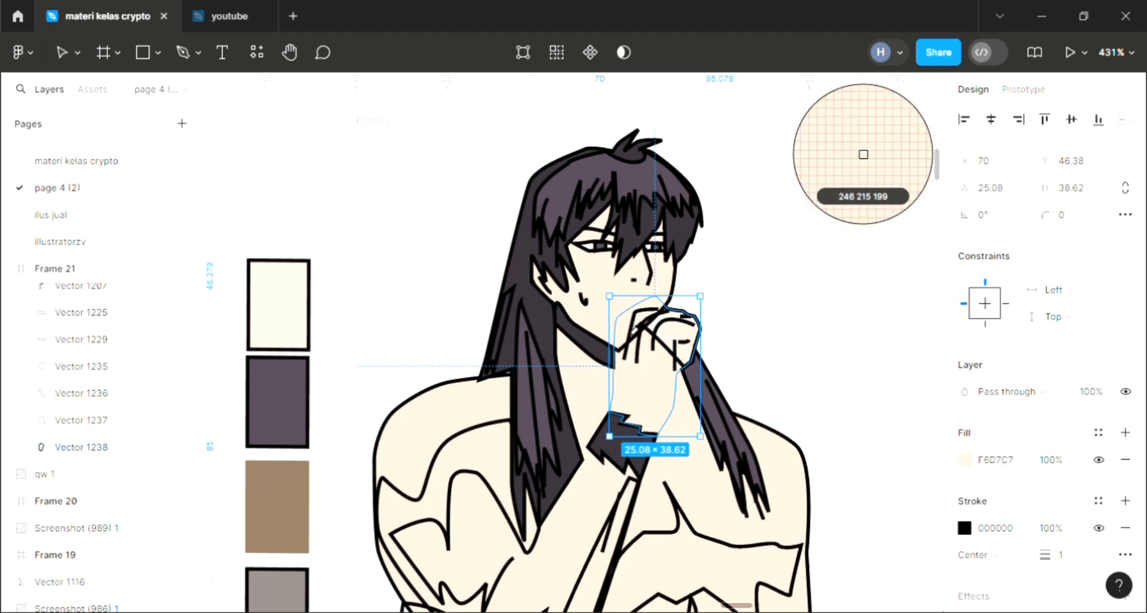
Step: Send the body outline to the back, followed by the face outline behind it
left_click(812, 478)
key("[")
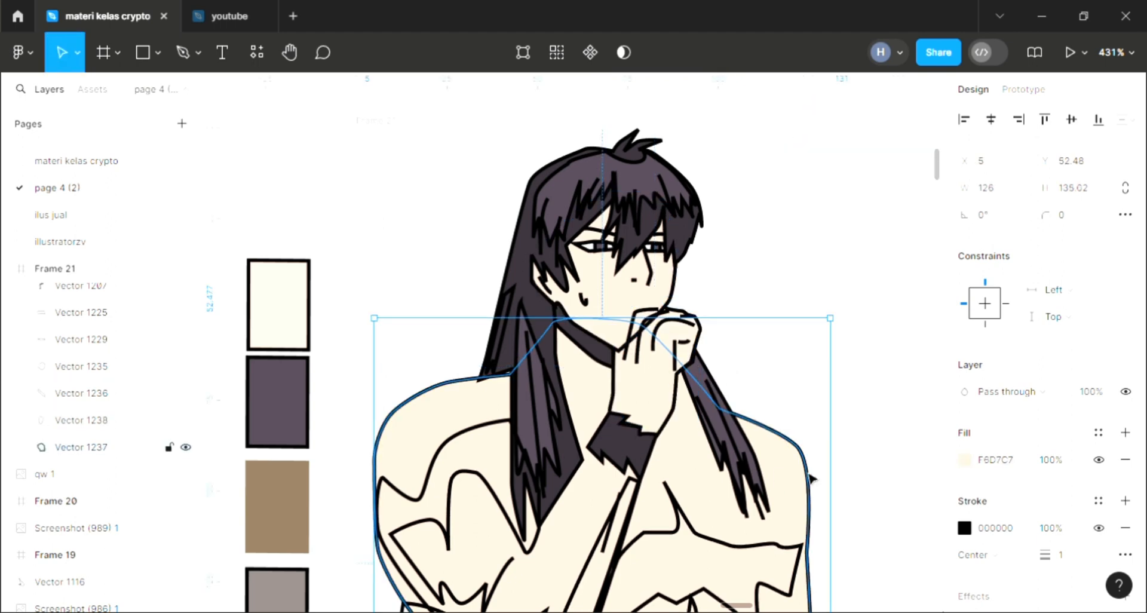
left_click(613, 292)
key("[")
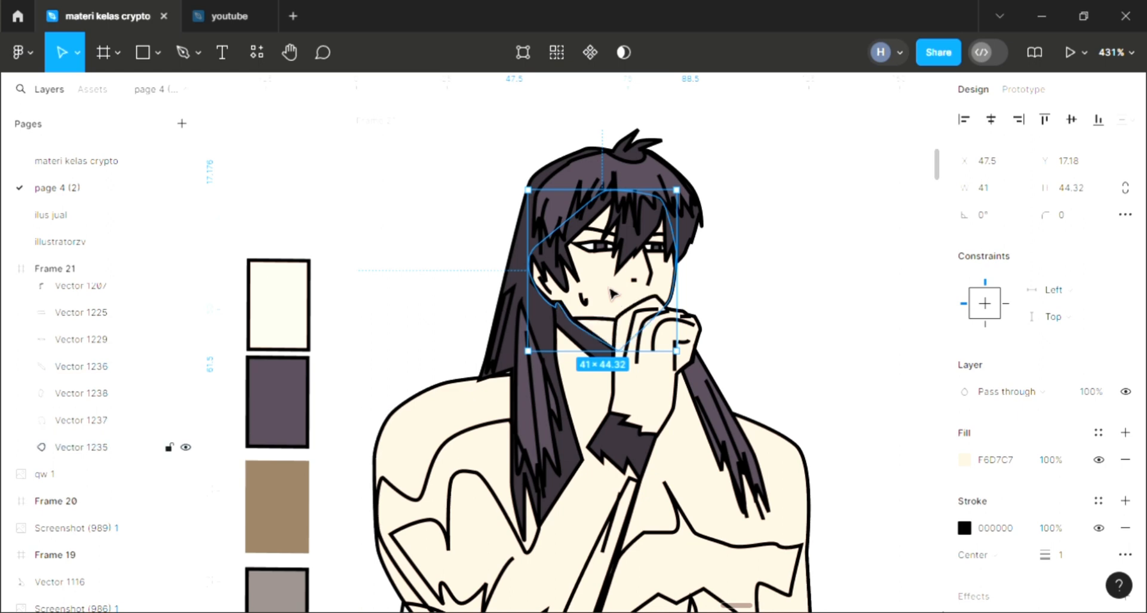
Step: Restack the back hair, face outline and body outline behind the hand, in that order, with the body outline at the very back
left_click(526, 292)
key("[")
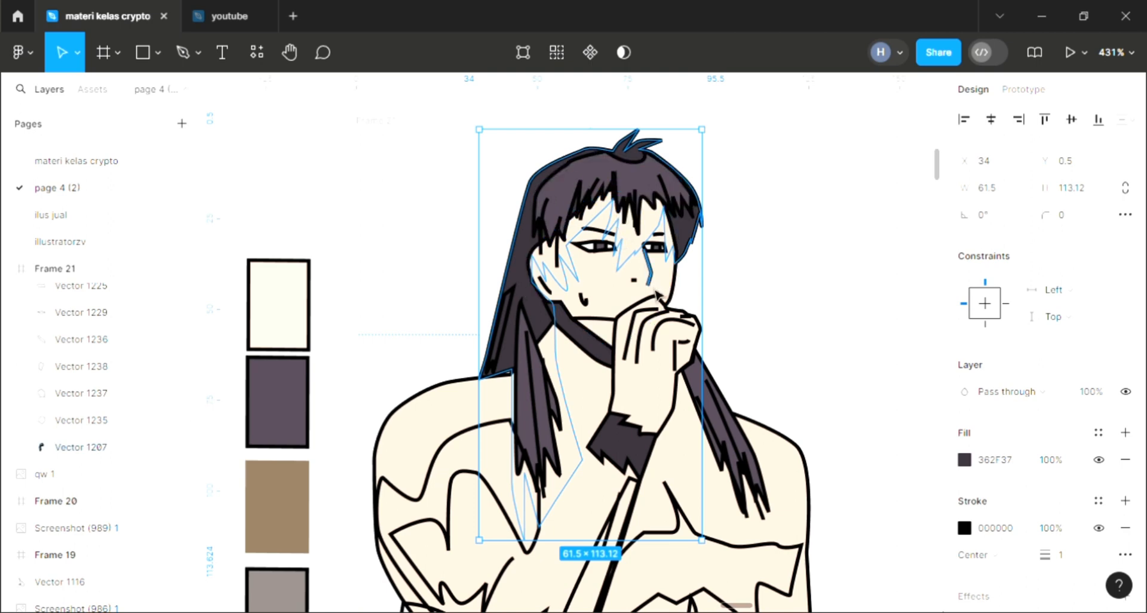
left_click(672, 291)
key("ctrl+[")
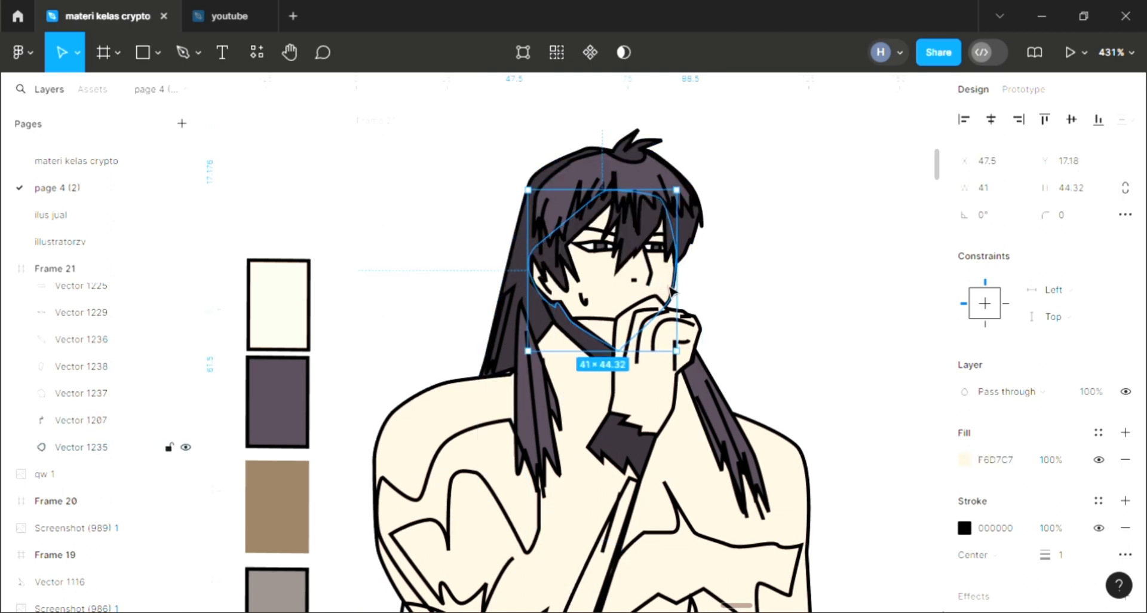
left_click(678, 447)
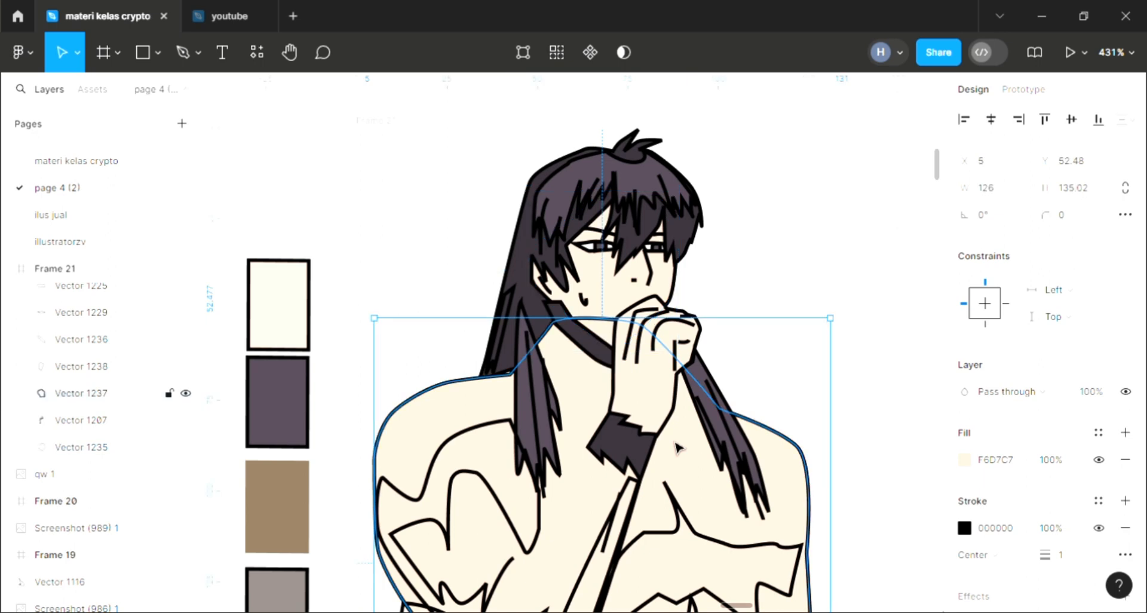
key("ctrl+[")
key("ctrl+[")
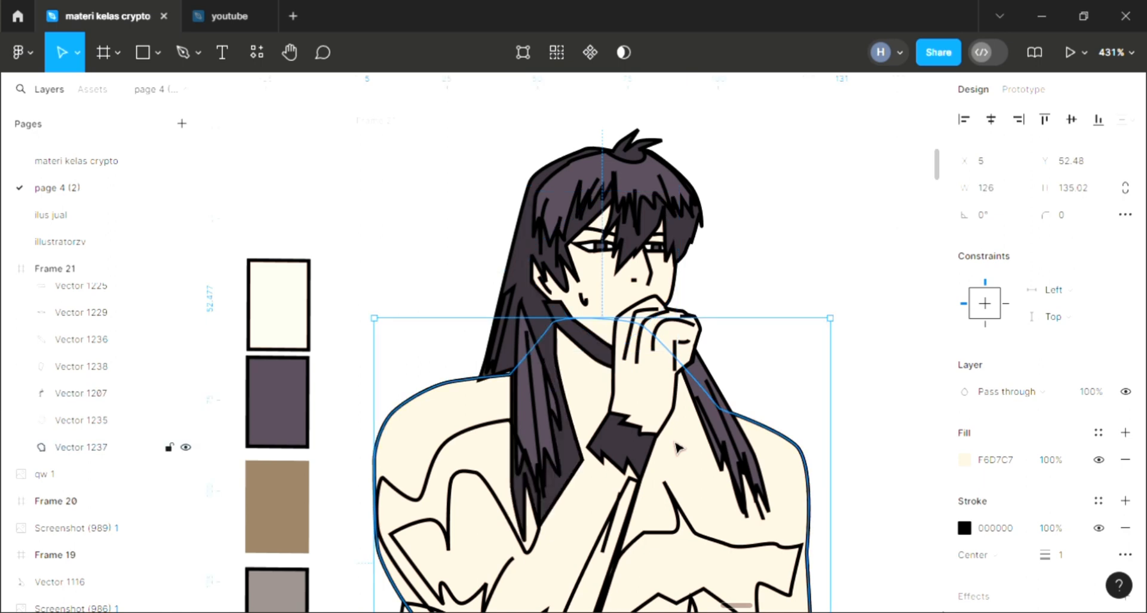
left_click(786, 277)
Step: Fill the torso shading shape across the chest and abdomen with grey 6D6A6A
scroll(787, 279, "down", 5)
scroll(777, 292, "down", 3)
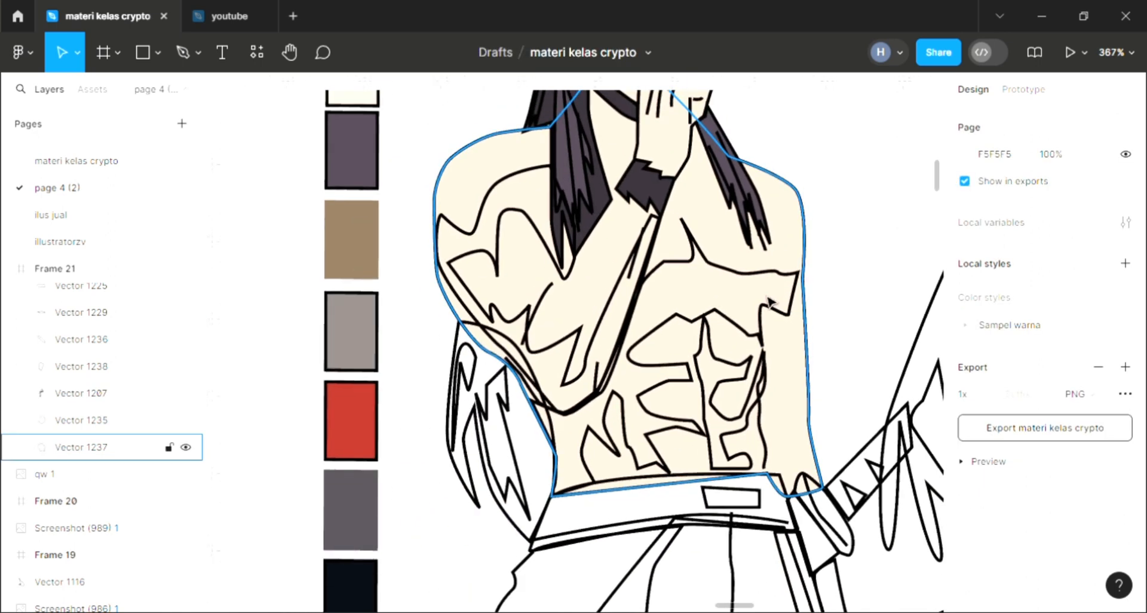
scroll(770, 301, "down", 2)
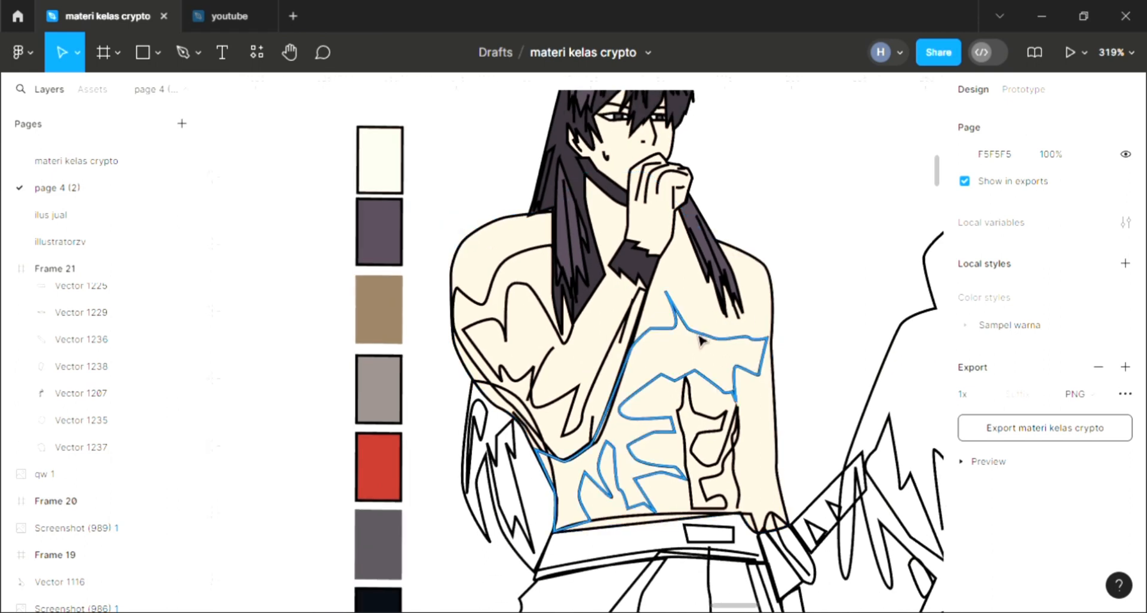
left_click(764, 359)
scroll(806, 379, "up", 2)
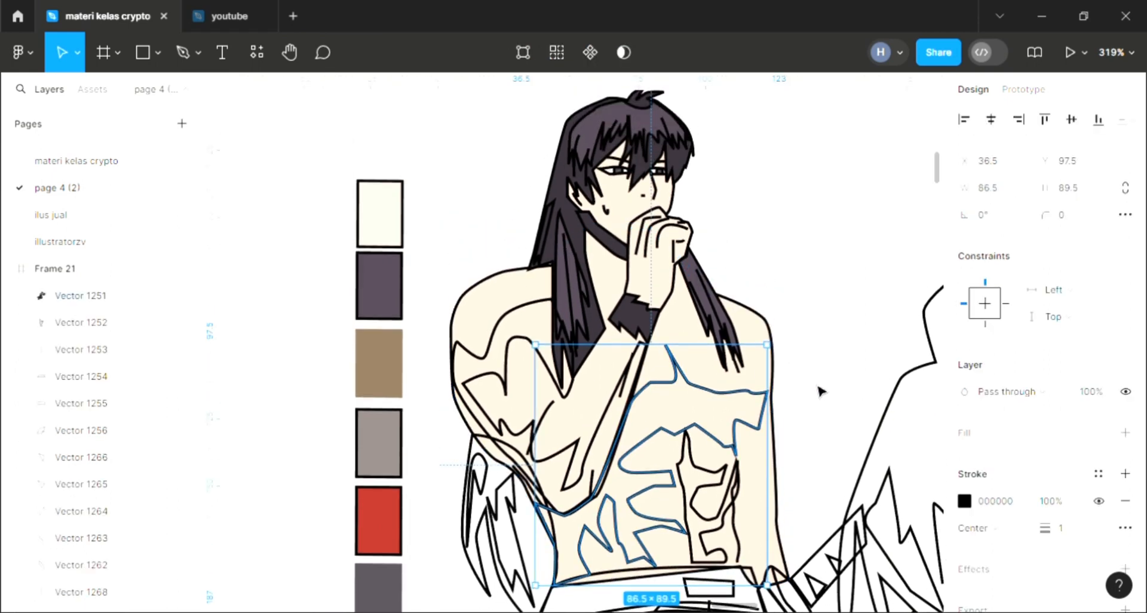
left_click(1125, 435)
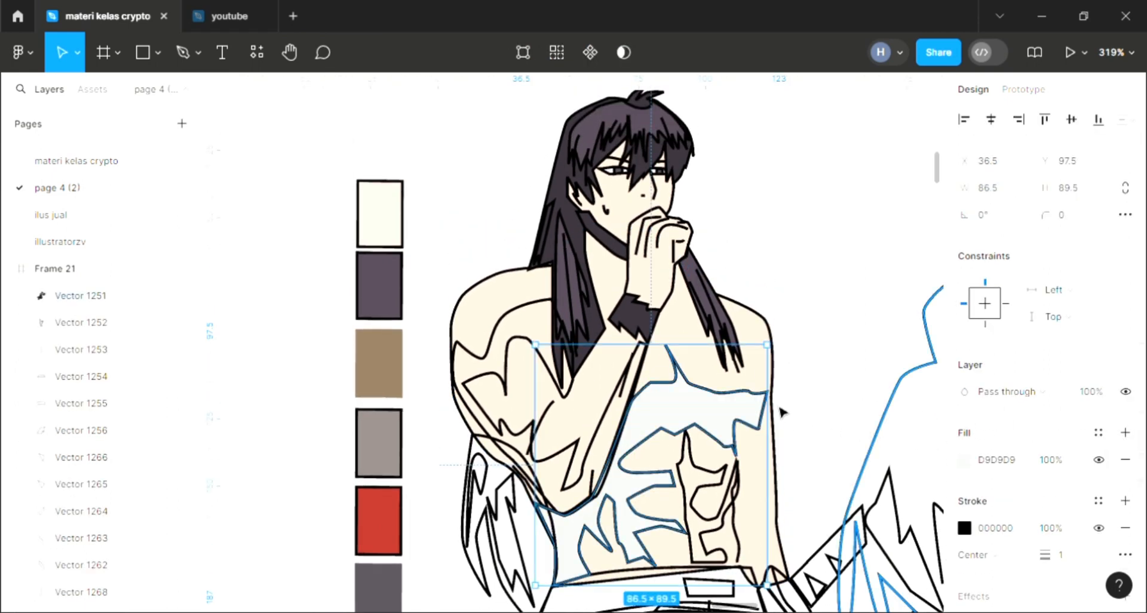
left_click(964, 460)
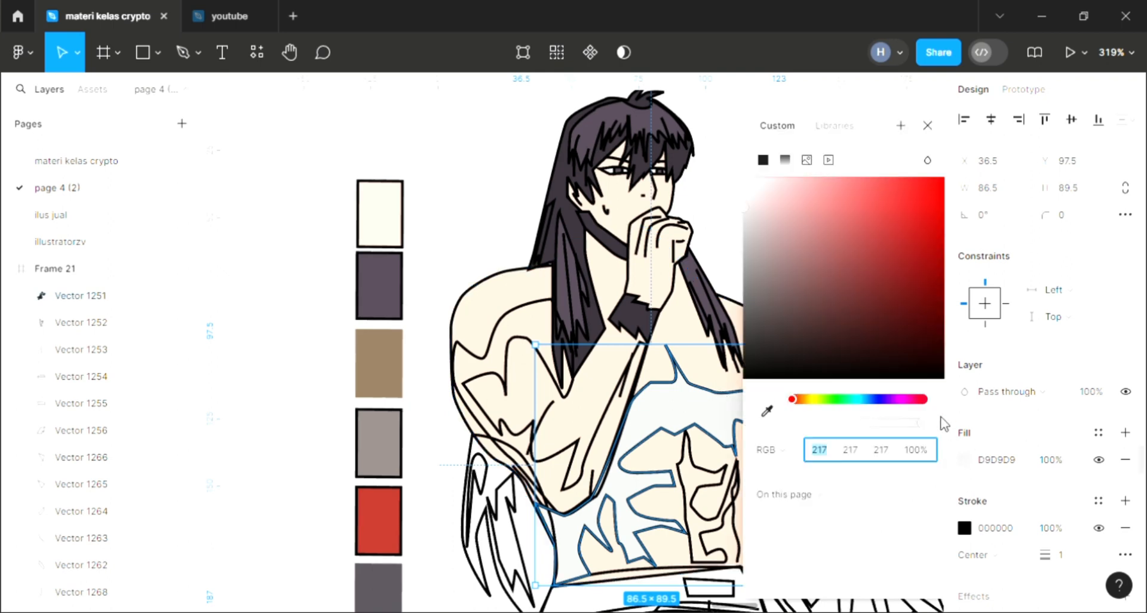
left_click(748, 292)
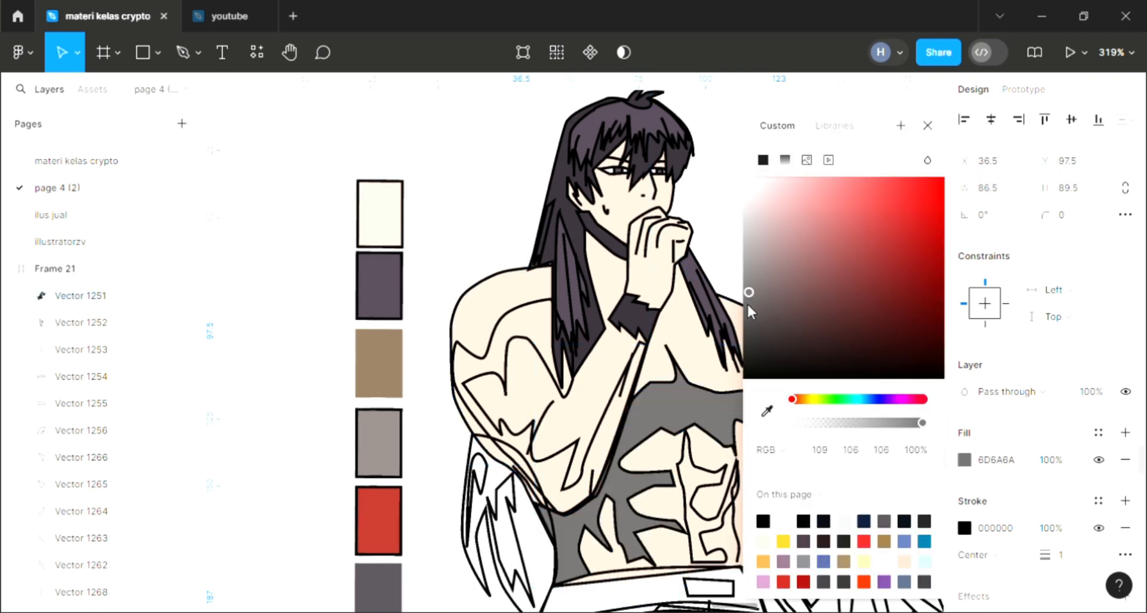
left_click(922, 136)
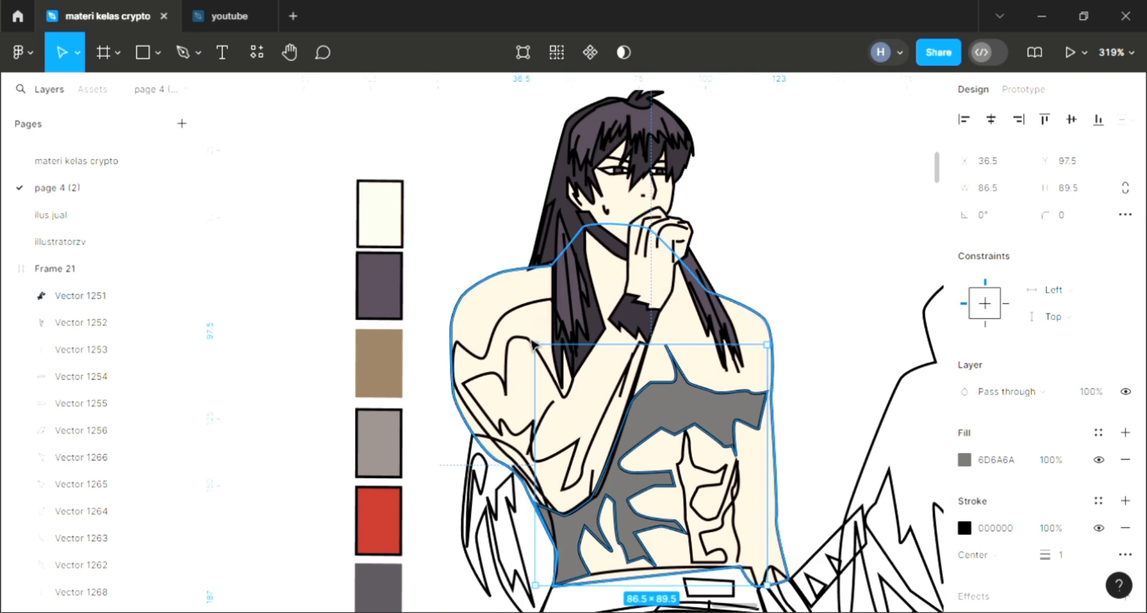
Step: Fill the shading shape on the raised arm with the torso shading's grey 6D6A6A
left_click(496, 344)
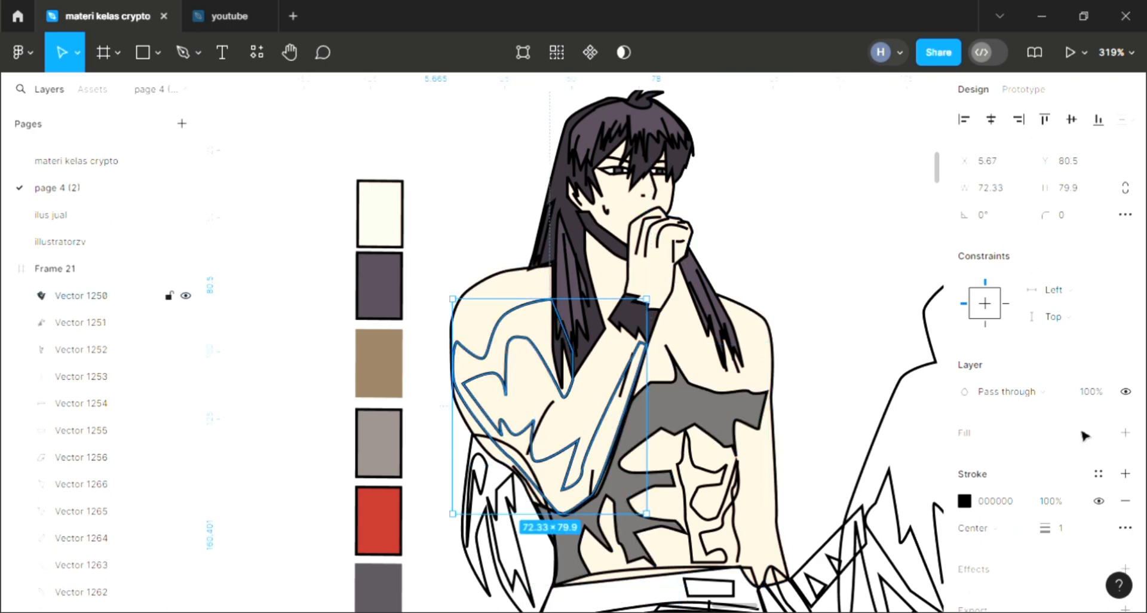
left_click(1126, 433)
key("i")
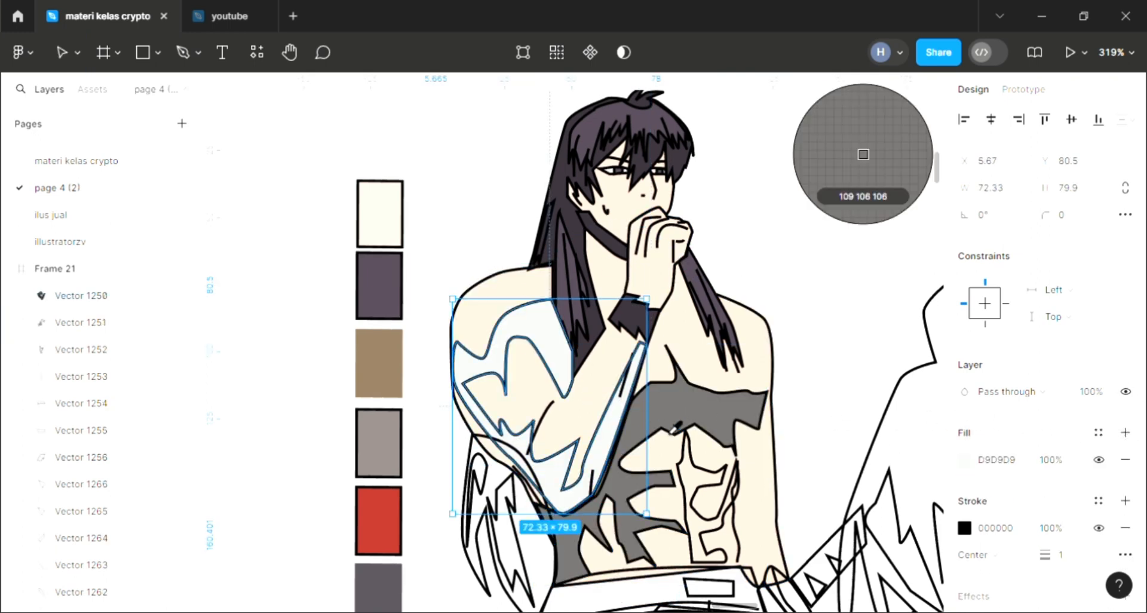
left_click(736, 399)
key("Escape")
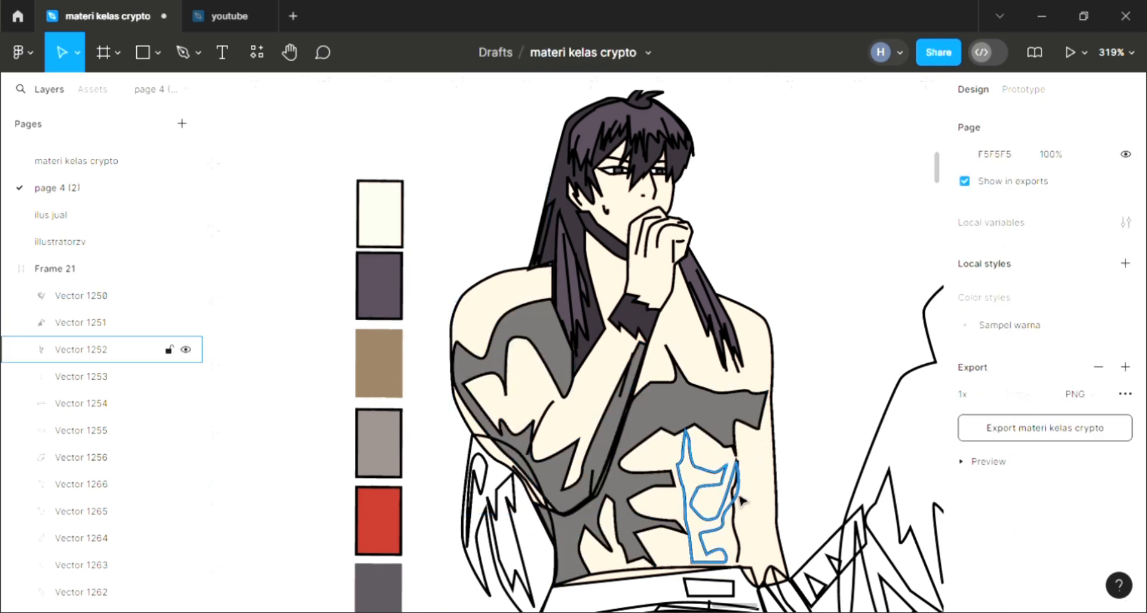
Step: Fill the remaining abdominal muscle shading shape with the same grey as the torso shading
left_click(738, 513)
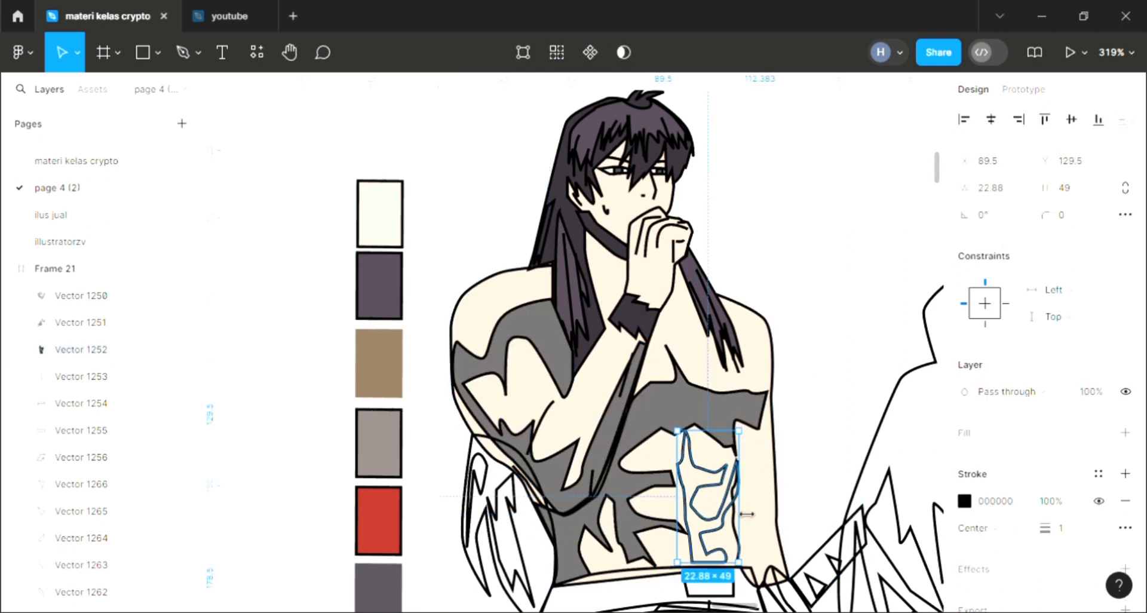
left_click(1126, 433)
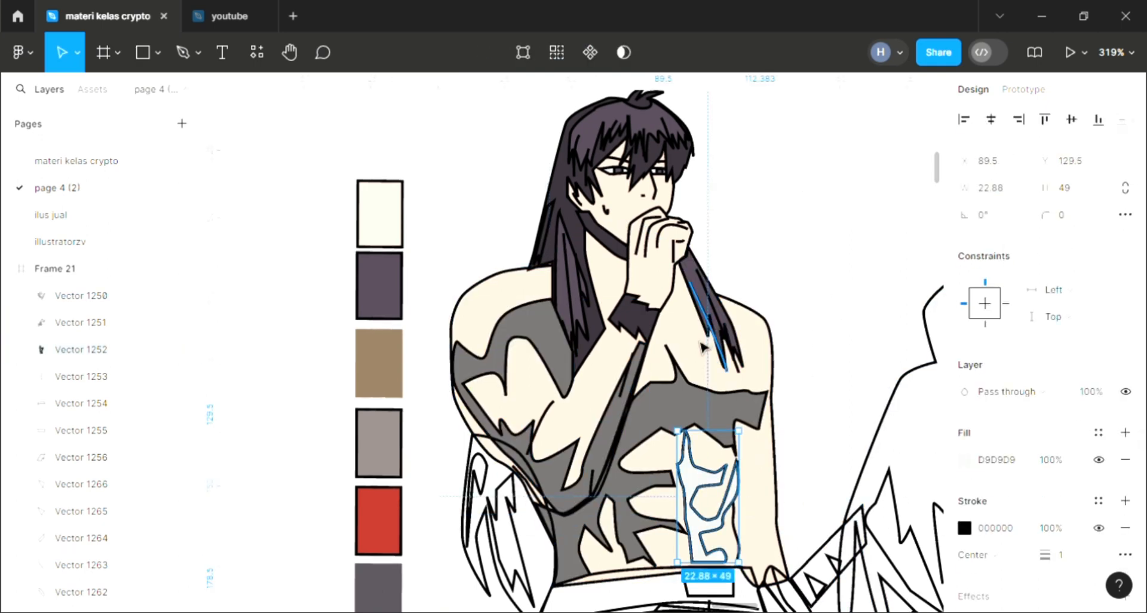
key("i")
left_click(685, 412)
key("Escape")
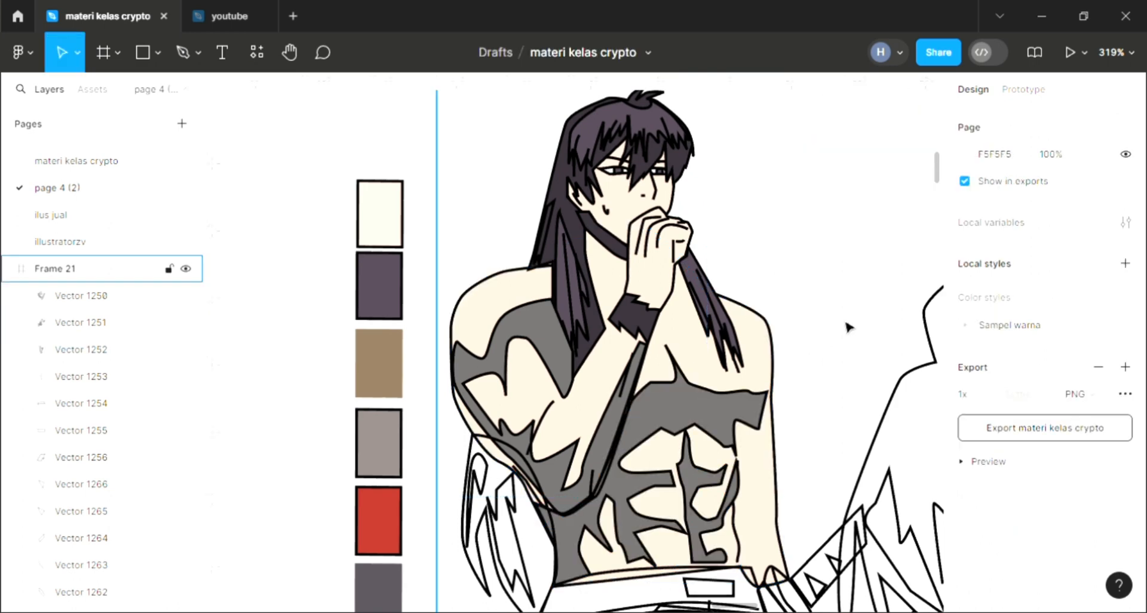
Step: Fill the small belt buckle rectangle with the brown palette swatch colour
scroll(801, 371, "down", 3)
scroll(794, 390, "right", 5)
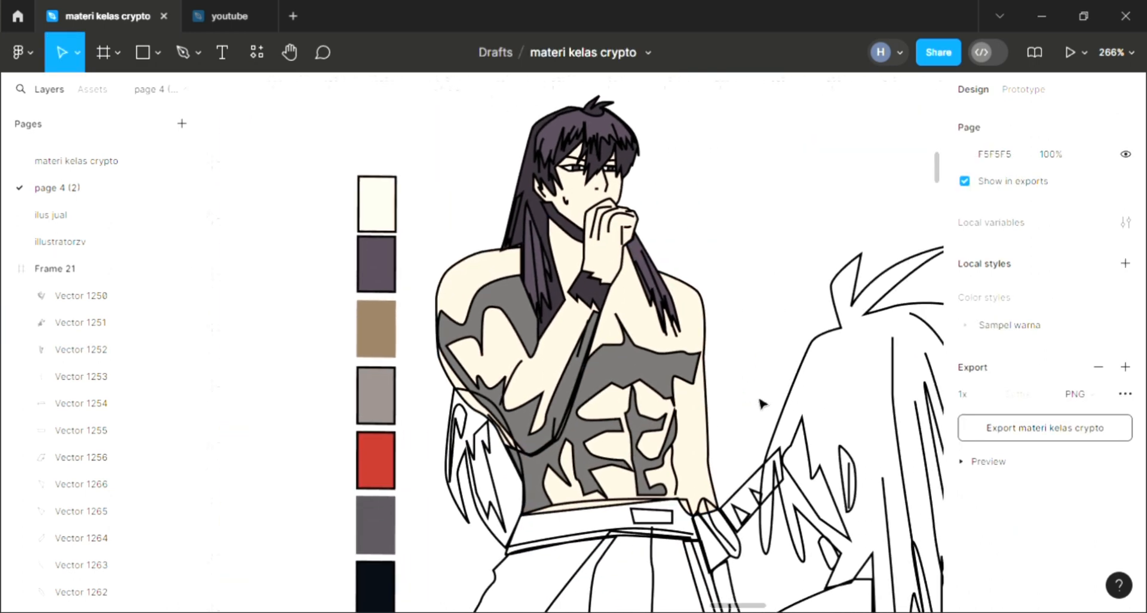
scroll(584, 515, "down", 1)
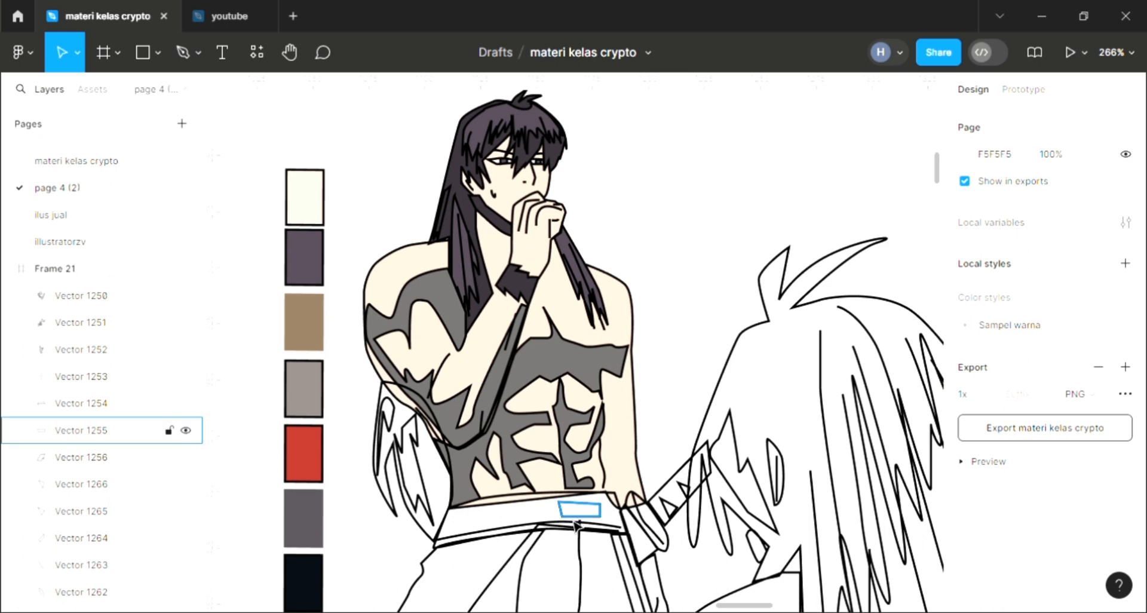
left_click(580, 512)
left_click(1125, 433)
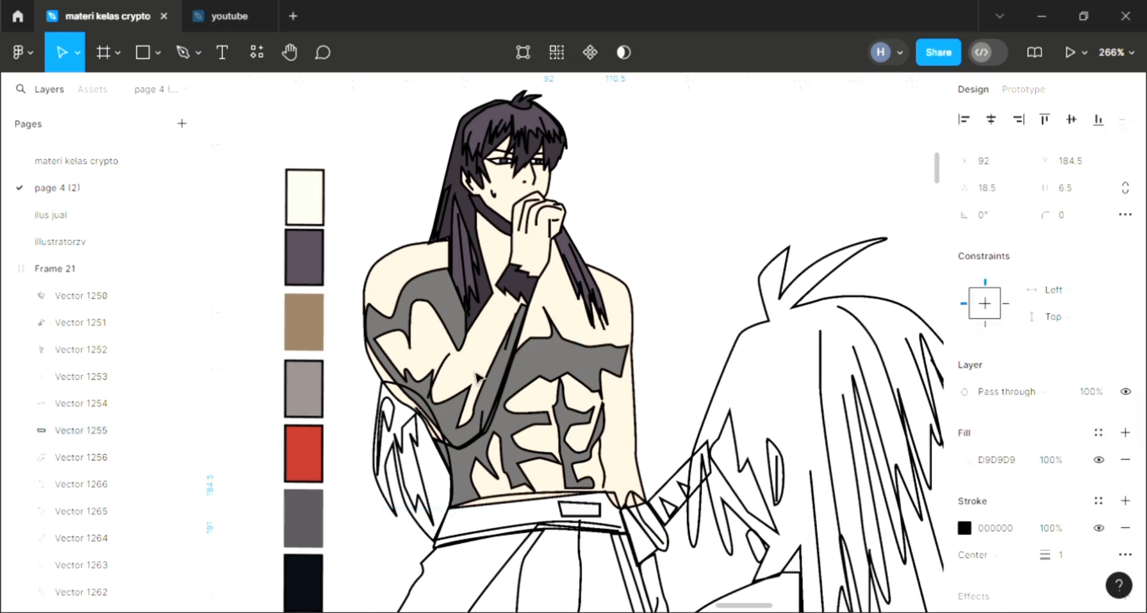
key("i")
left_click(300, 356)
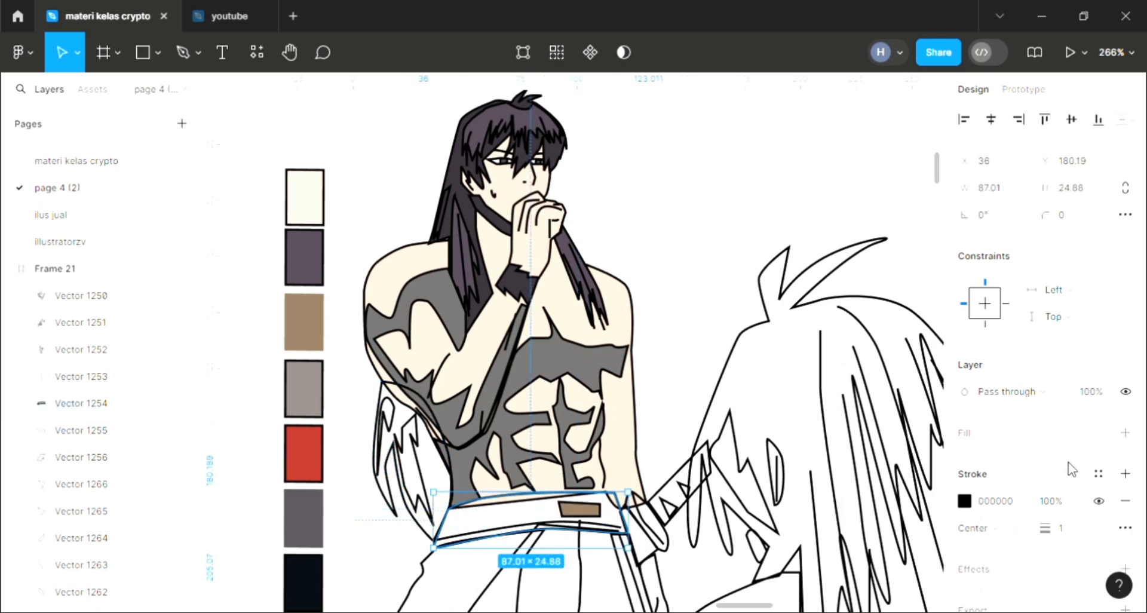
Step: Fill the belt with the dark purple hair colour 514653 and send it to the back of the frame
left_click(1125, 432)
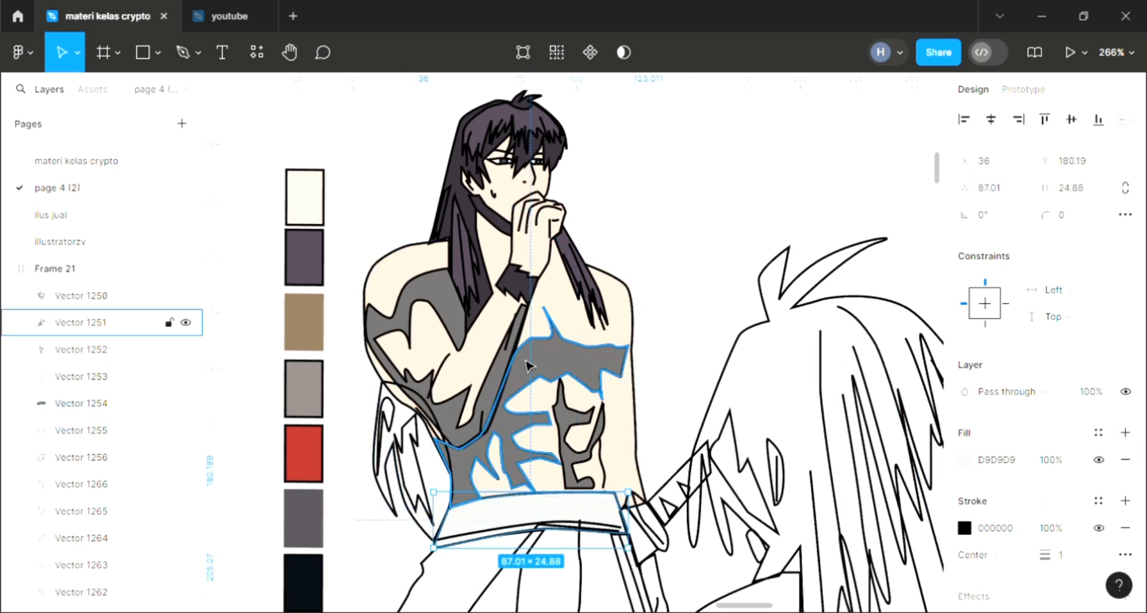
key("i")
left_click(554, 227)
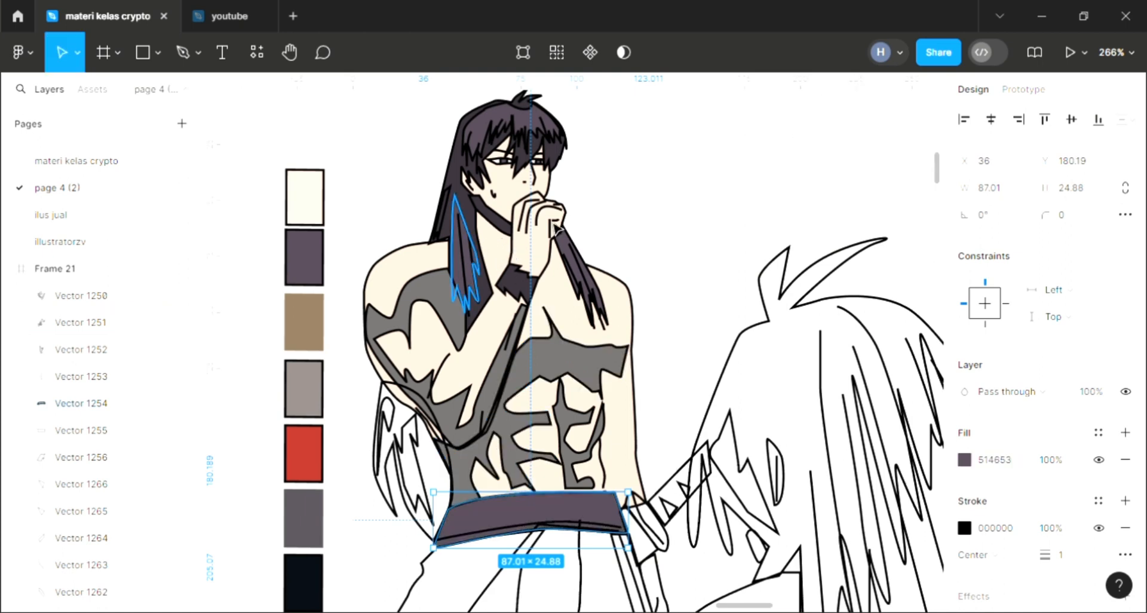
key("ctrl+shift+[")
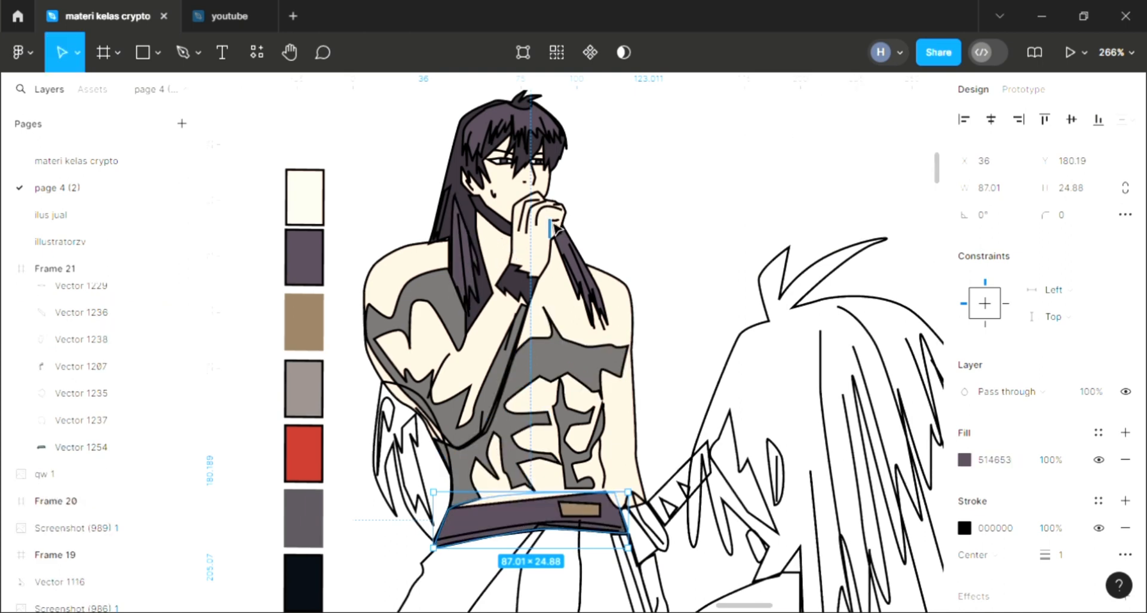
left_click(671, 379)
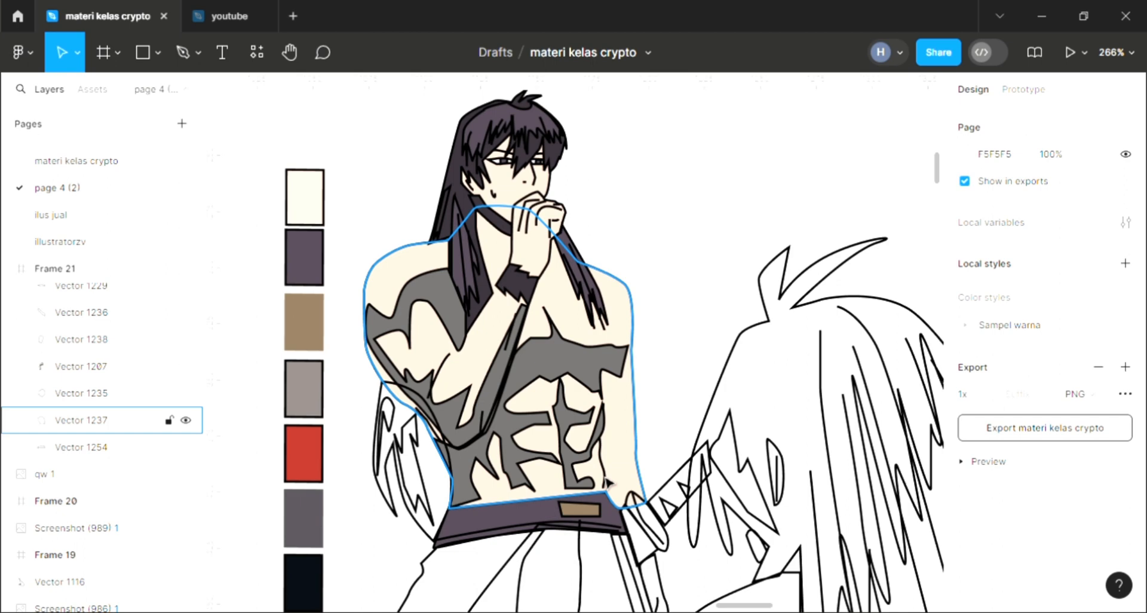
Step: Send the body outline one level backward so it sits behind the belt
left_click(546, 497)
key("ctrl+[")
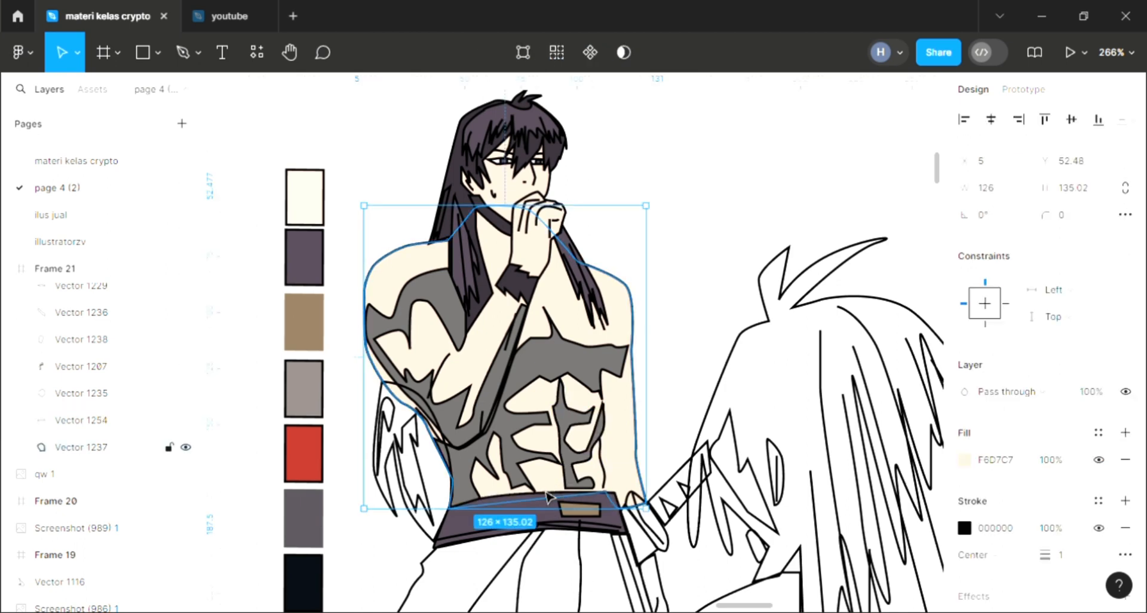
left_click(719, 271)
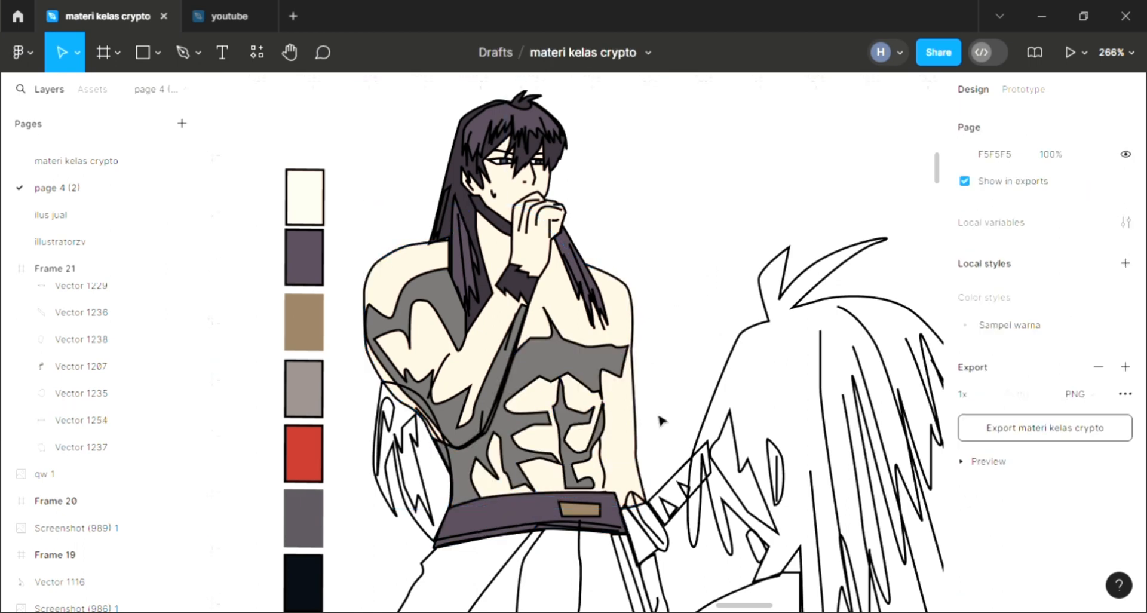
Step: Fill the outer cloth panel hanging below the belt, on the raised-arm side, with the buckle's brown 8A745B
scroll(611, 521, "down", 1)
scroll(610, 521, "down", 3)
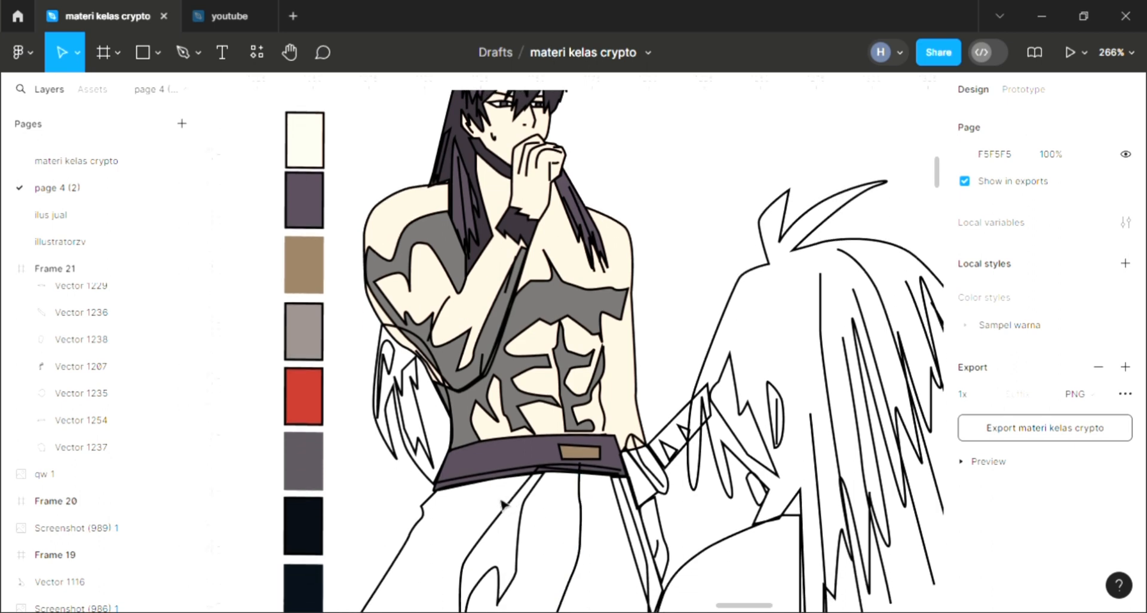
left_click(426, 530)
left_click(1125, 432)
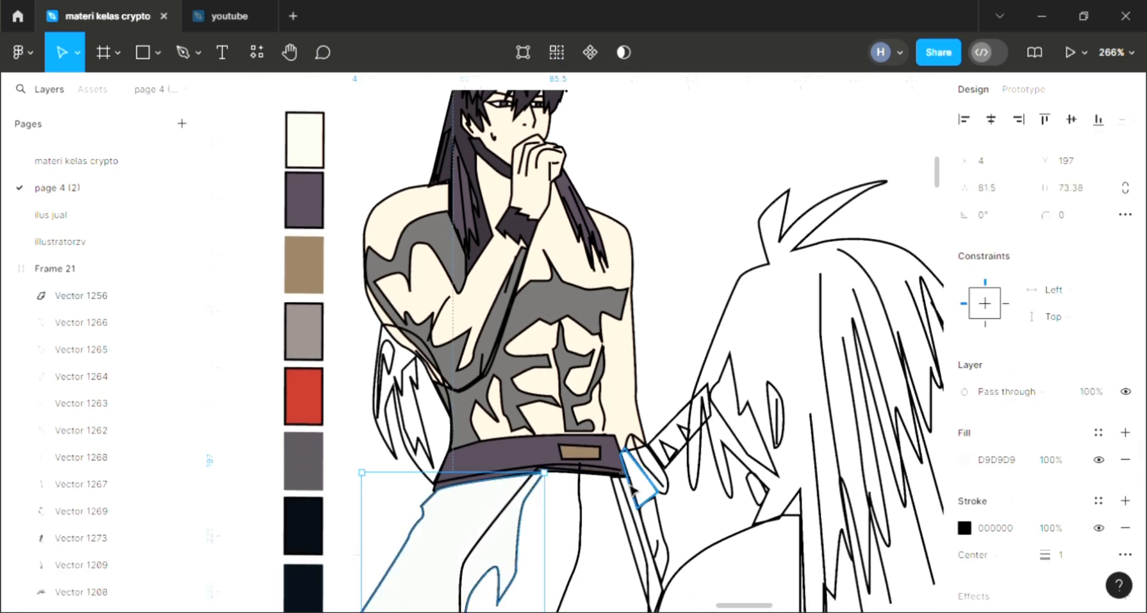
key("i")
left_click(575, 455)
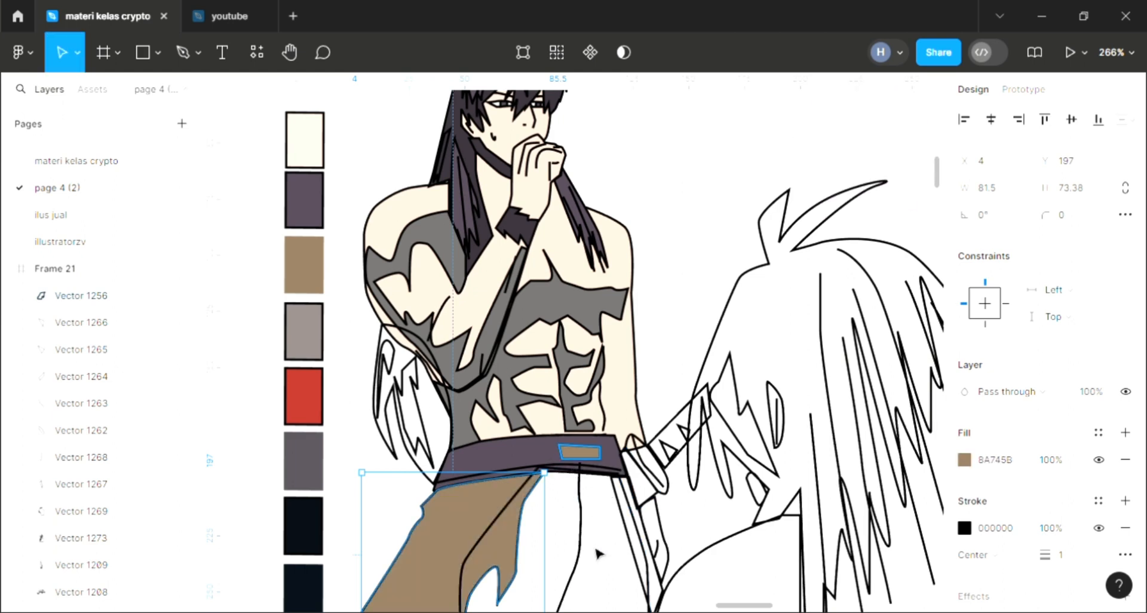
Step: Fill the large front trouser shape below the belt with the body shading grey 6D6A6A
left_click(582, 560)
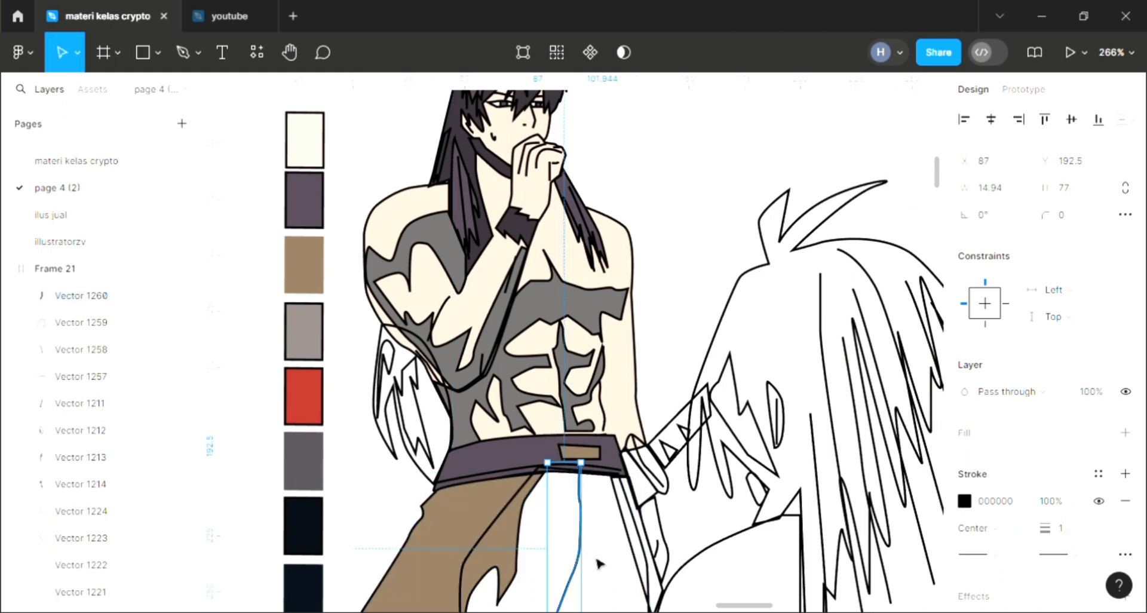
scroll(610, 574, "down", 1)
left_click(472, 561)
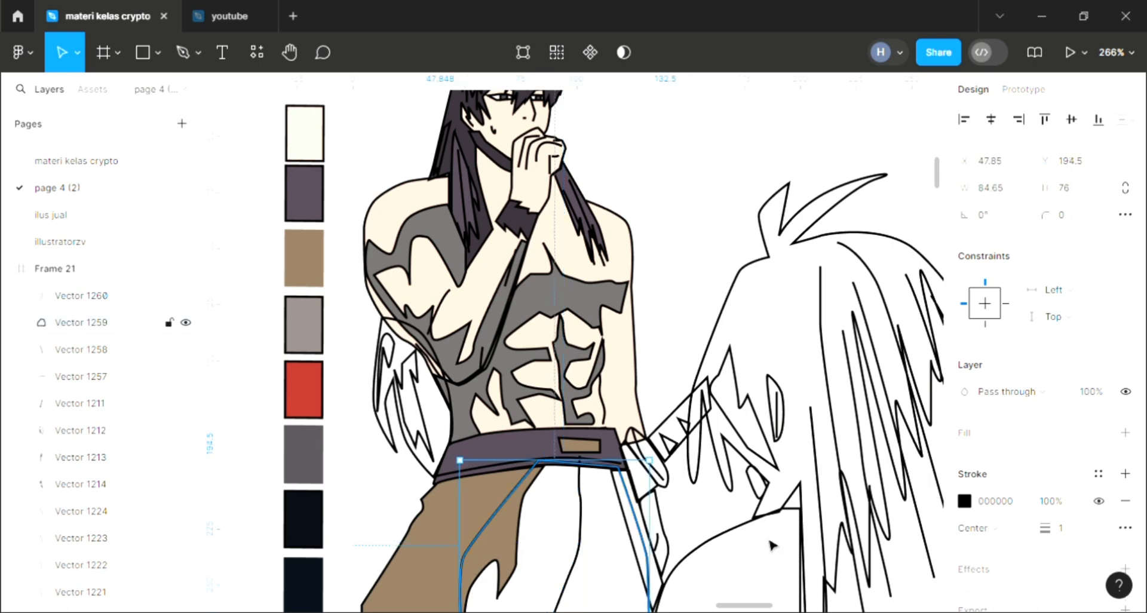
left_click(1125, 432)
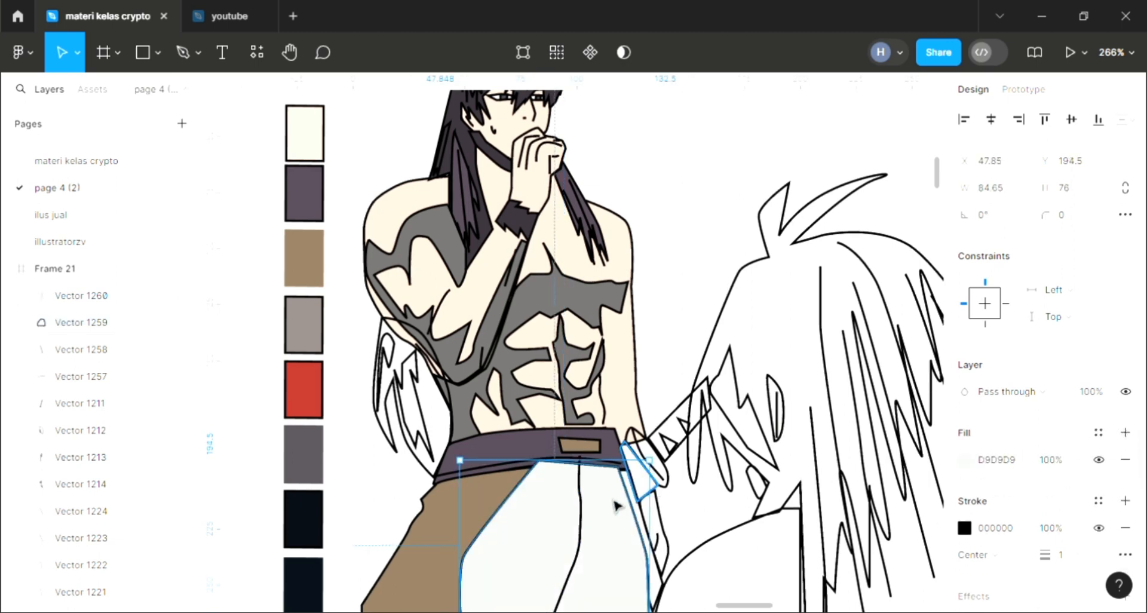
key("i")
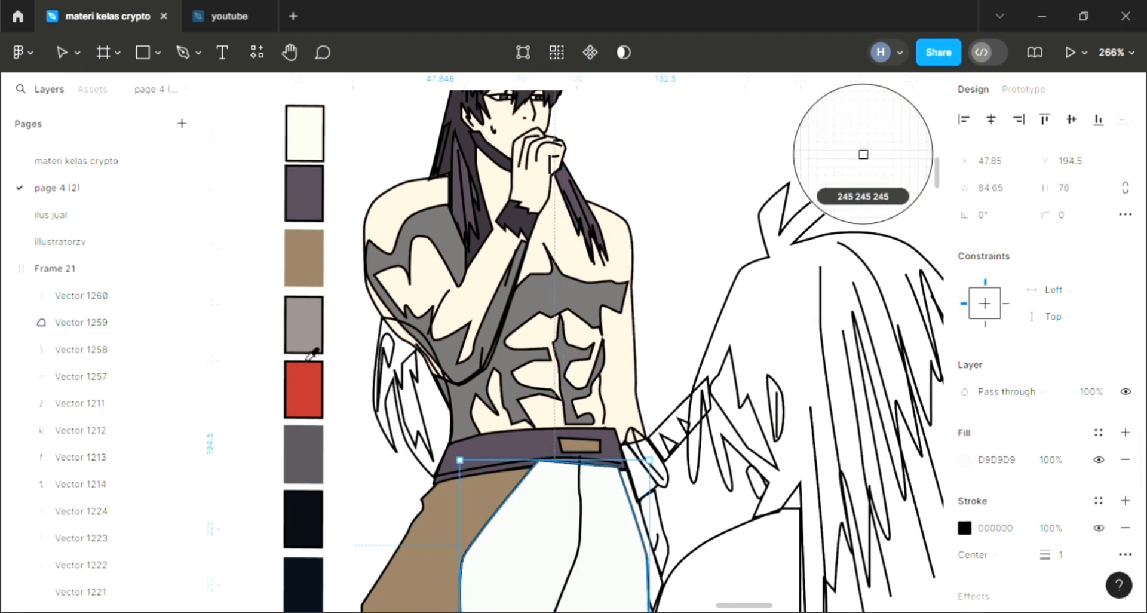
left_click(304, 325)
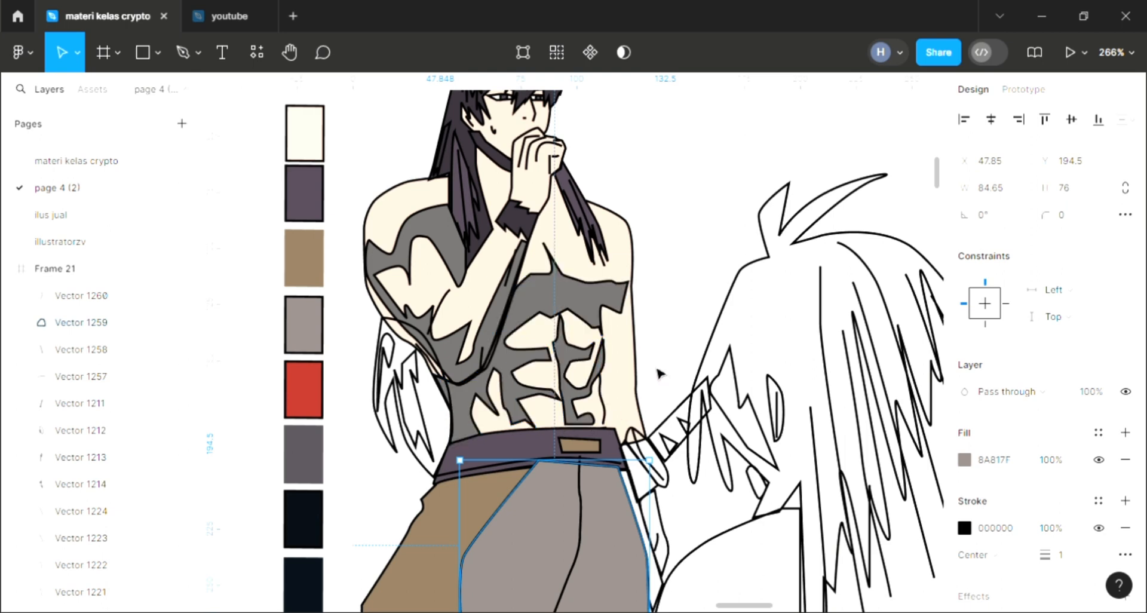
key("i")
left_click(569, 308)
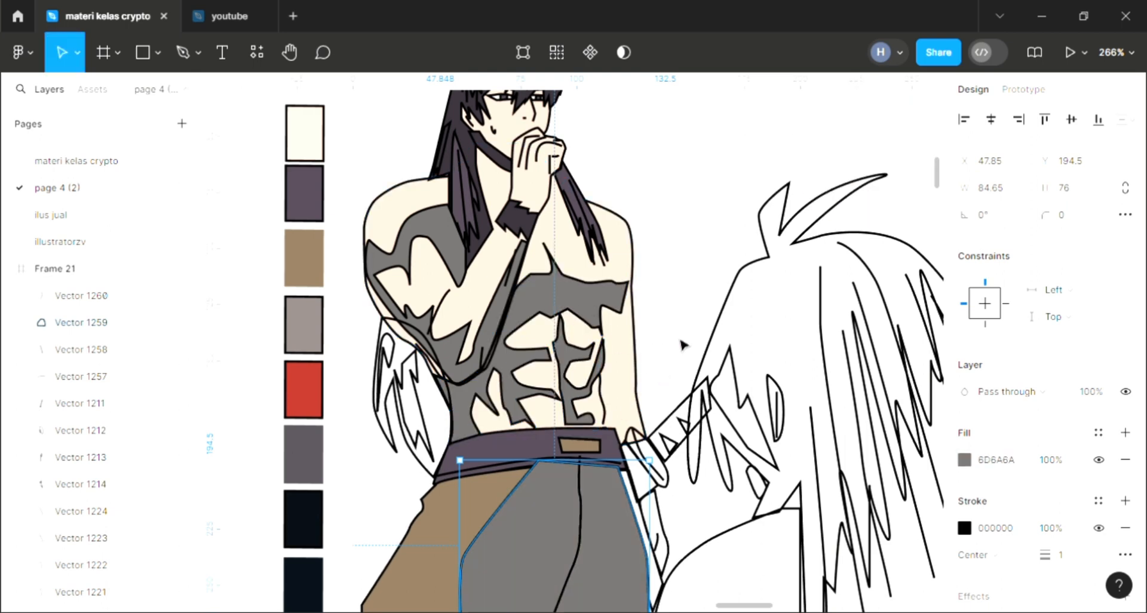
left_click(659, 457)
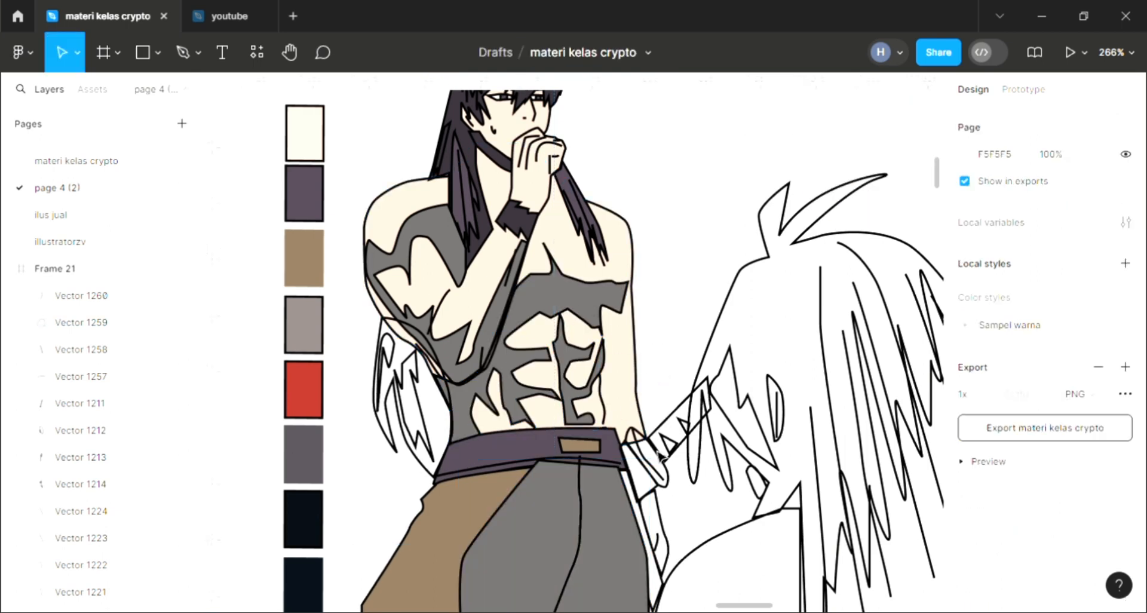
Step: Fill the lowered hand beside the trousers with the skin tone F6D7C7
left_click(668, 552)
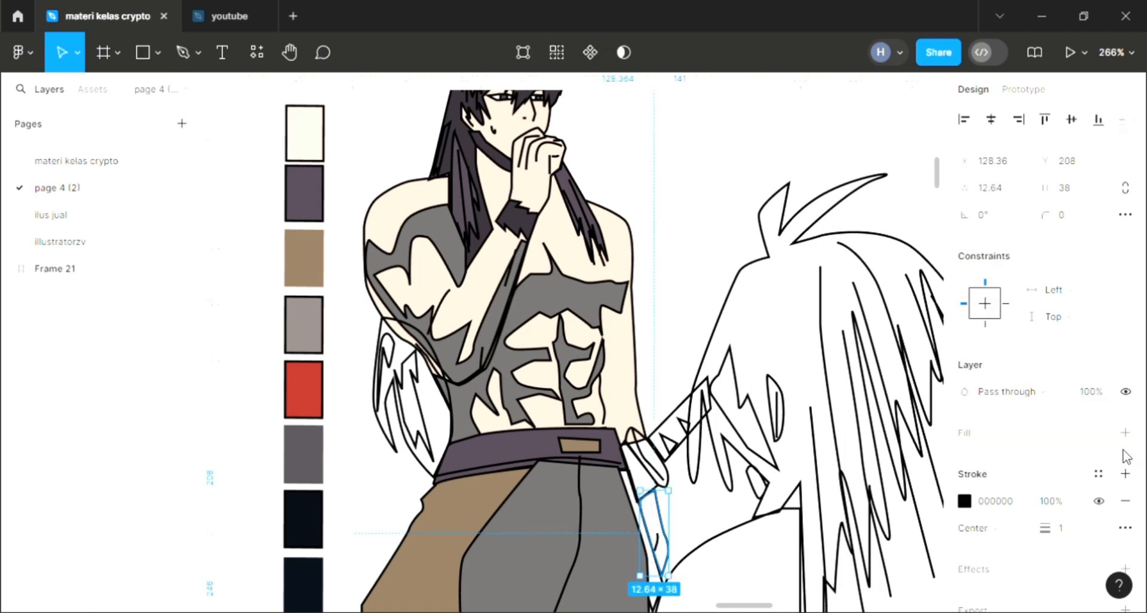
left_click(1125, 433)
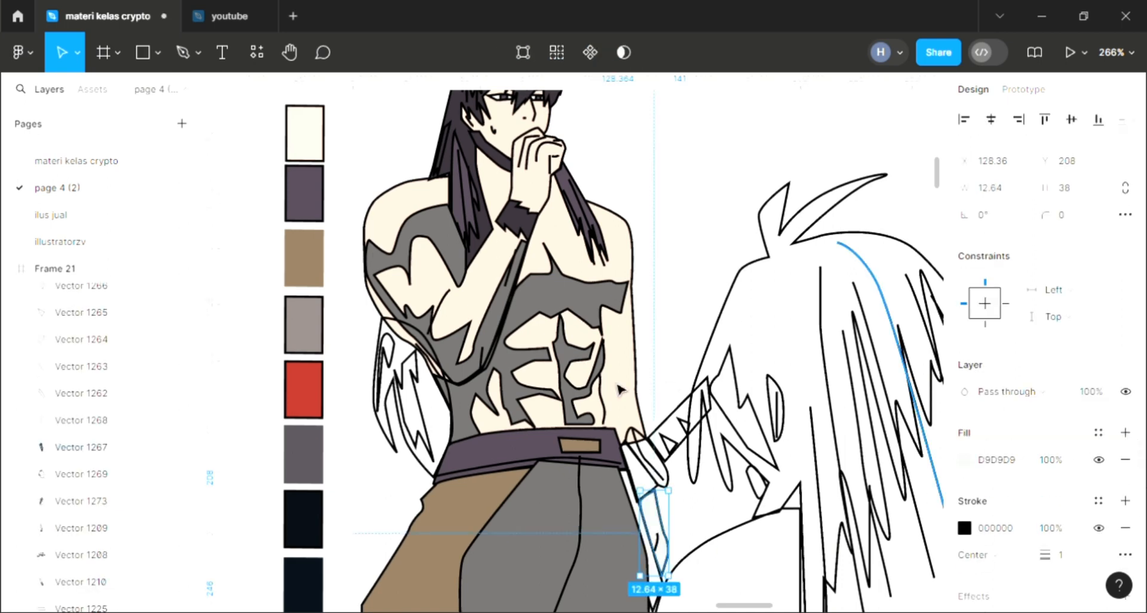
key("i")
left_click(863, 154)
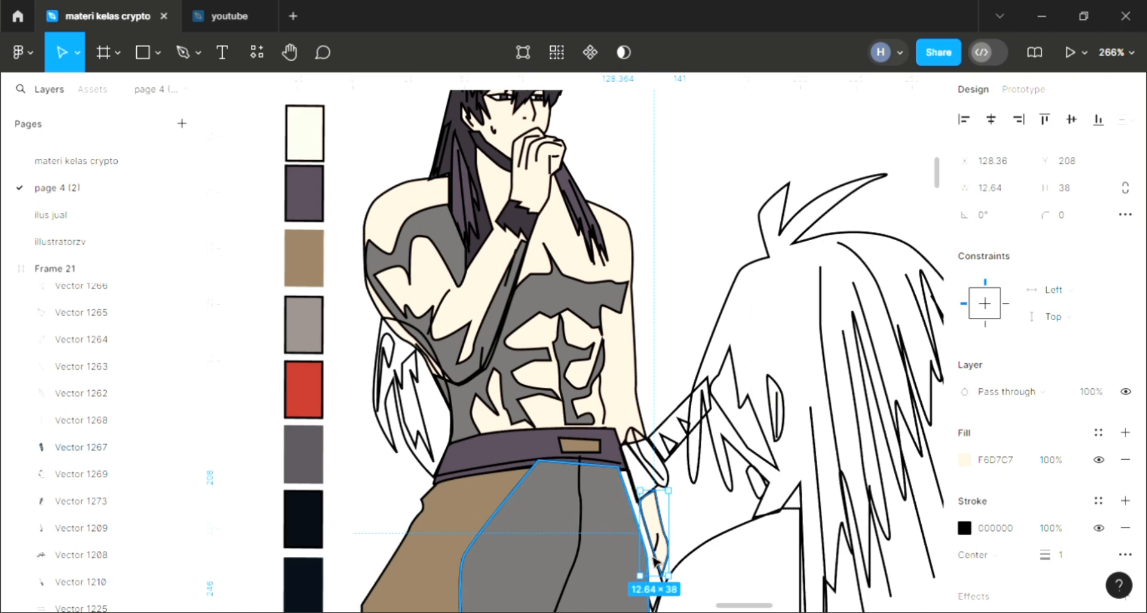
key("Escape")
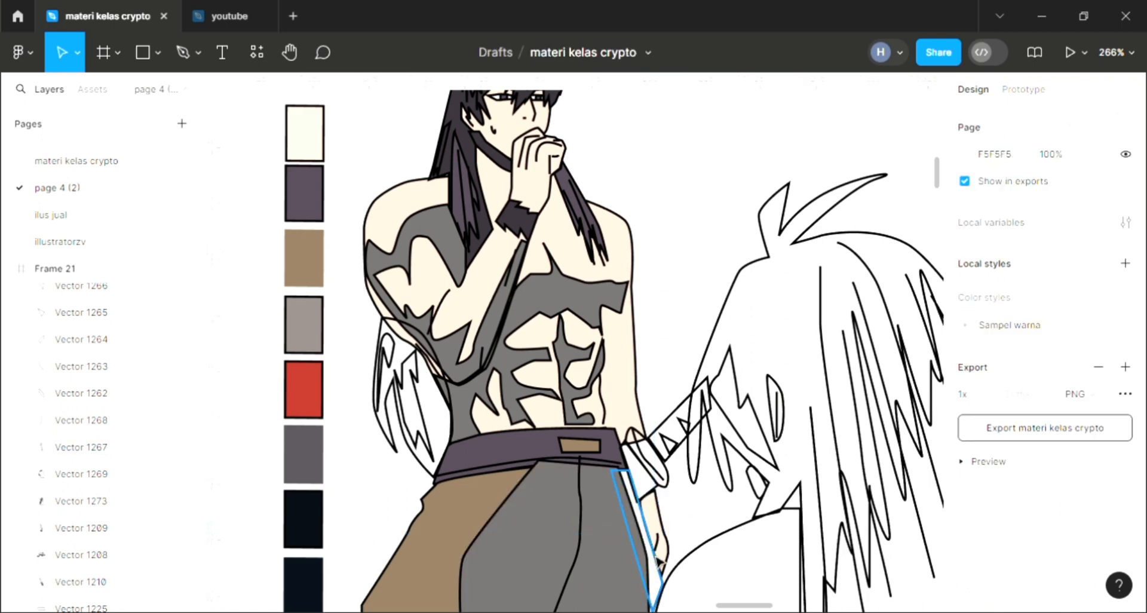
Step: Fill the narrow cloth strip between the trousers and the lowered hand with brown 8A745B
left_click(658, 560)
left_click(1125, 433)
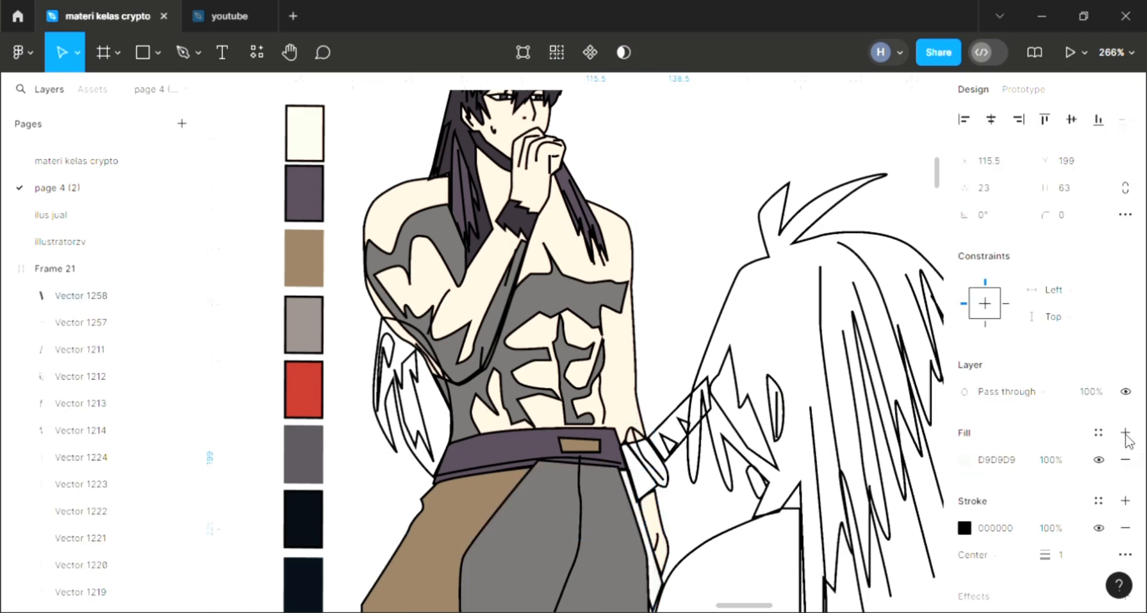
key("i")
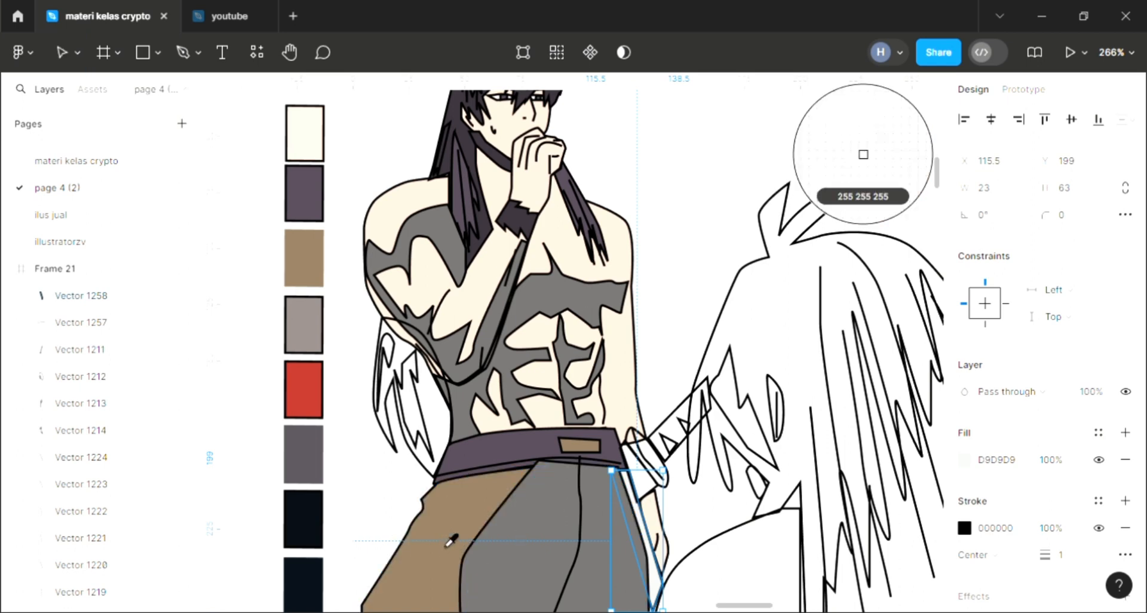
left_click(448, 538)
Step: Add a default light fill to the two small triangular details on the sword grip
scroll(684, 453, "up", 3)
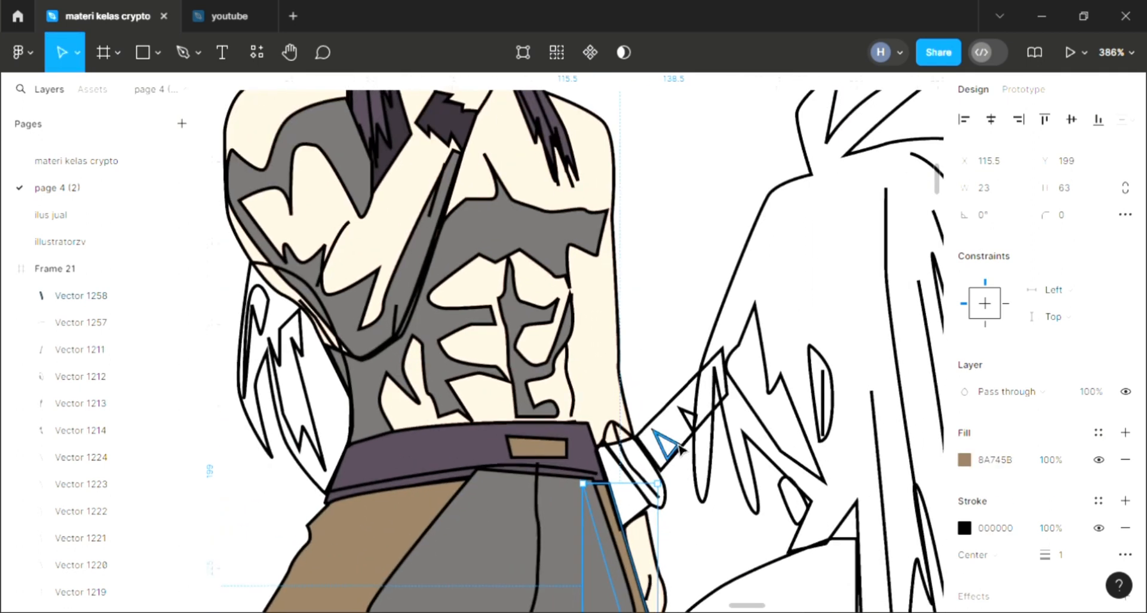
left_click(667, 446)
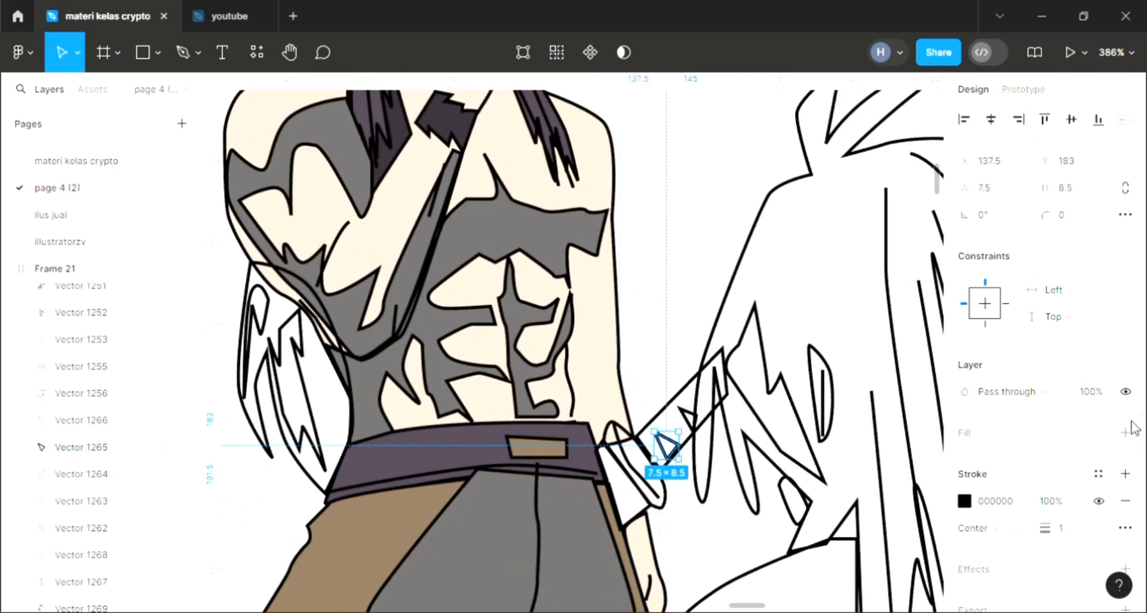
left_click(688, 418)
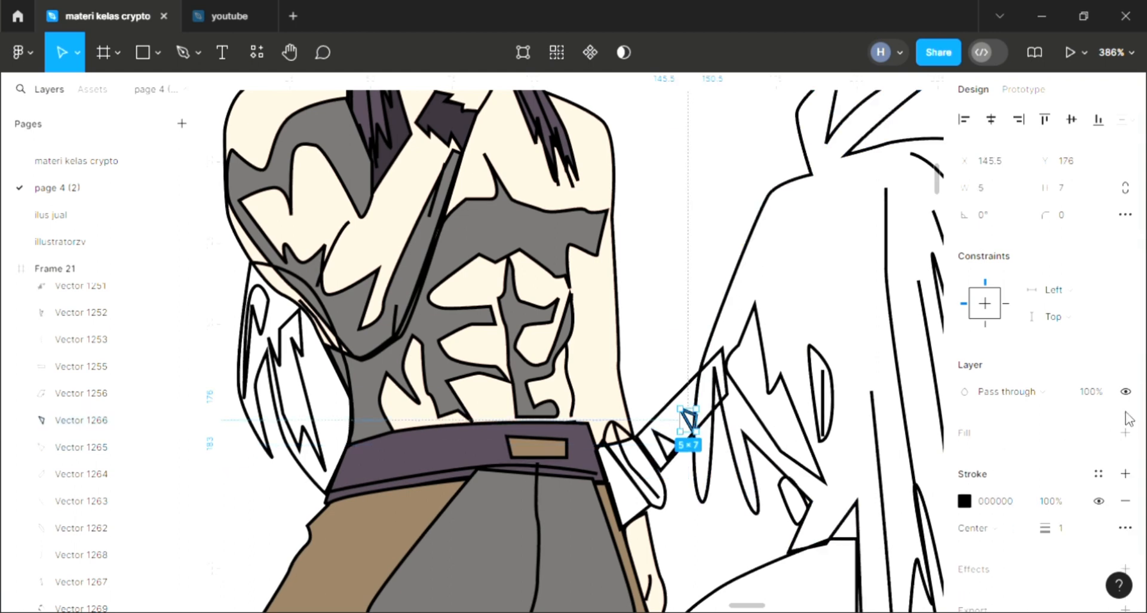
Step: Fill the scabbard piece between the belt and the oval sword guard with the body shading grey 6D6A6A
left_click(636, 524)
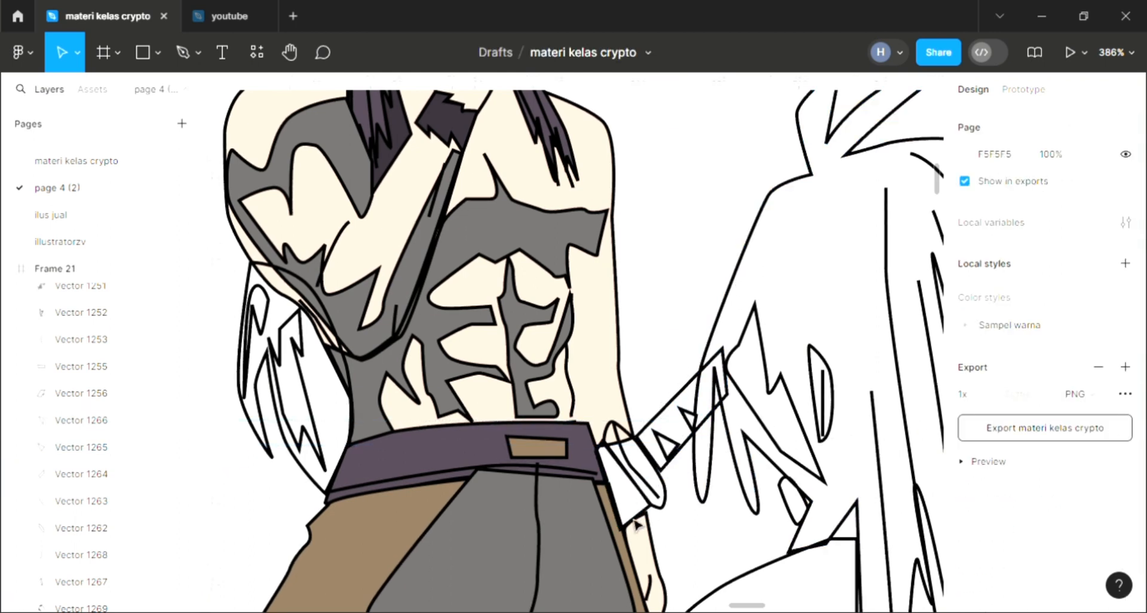
left_click(635, 527)
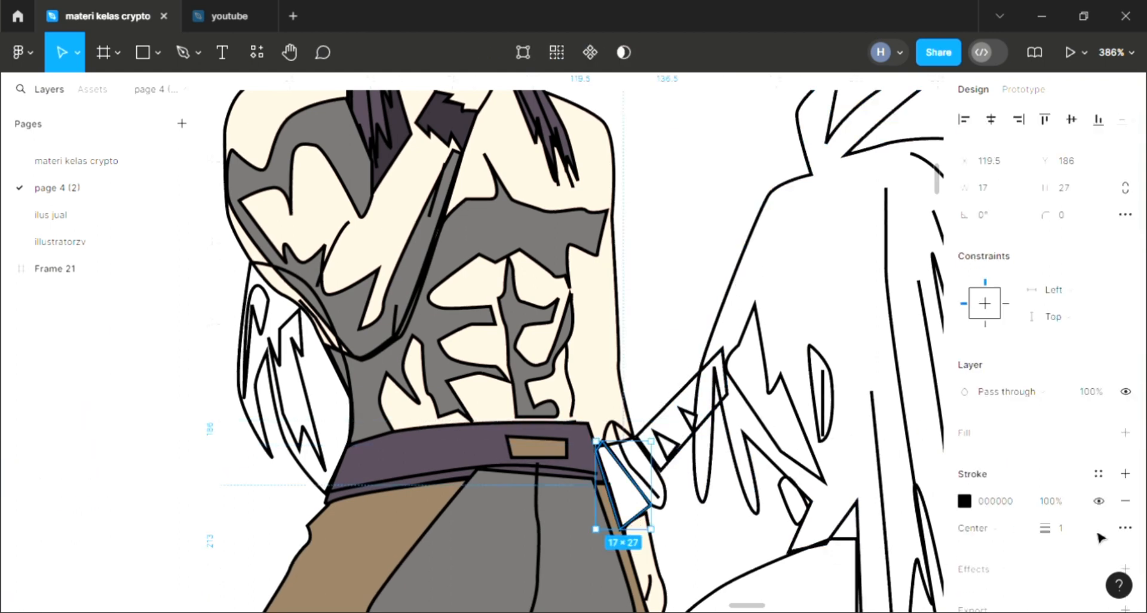
left_click(1126, 432)
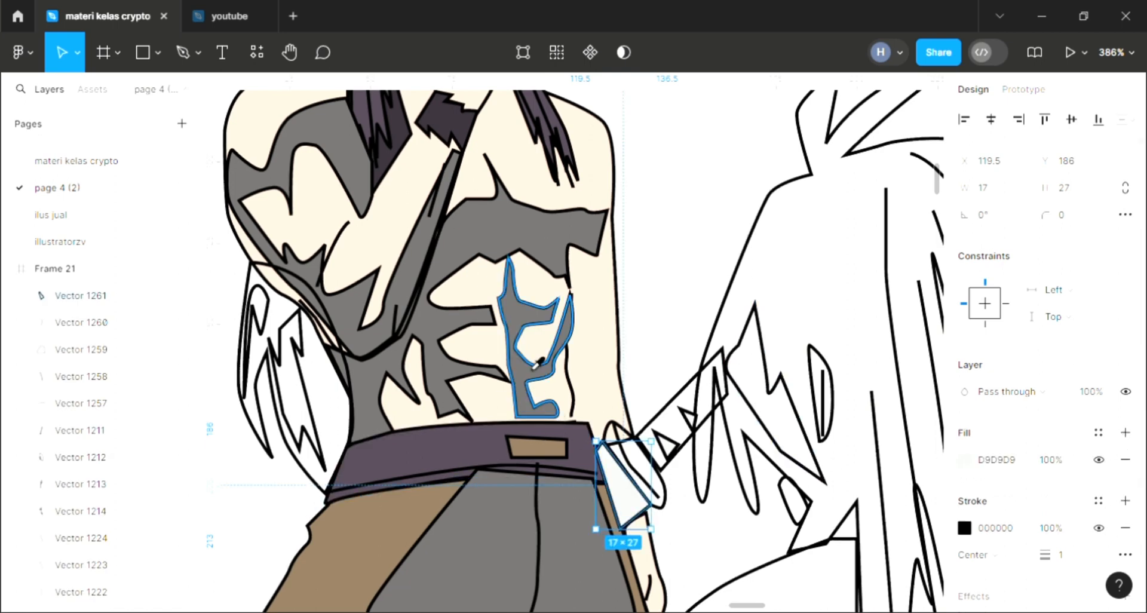
key("i")
left_click(589, 361)
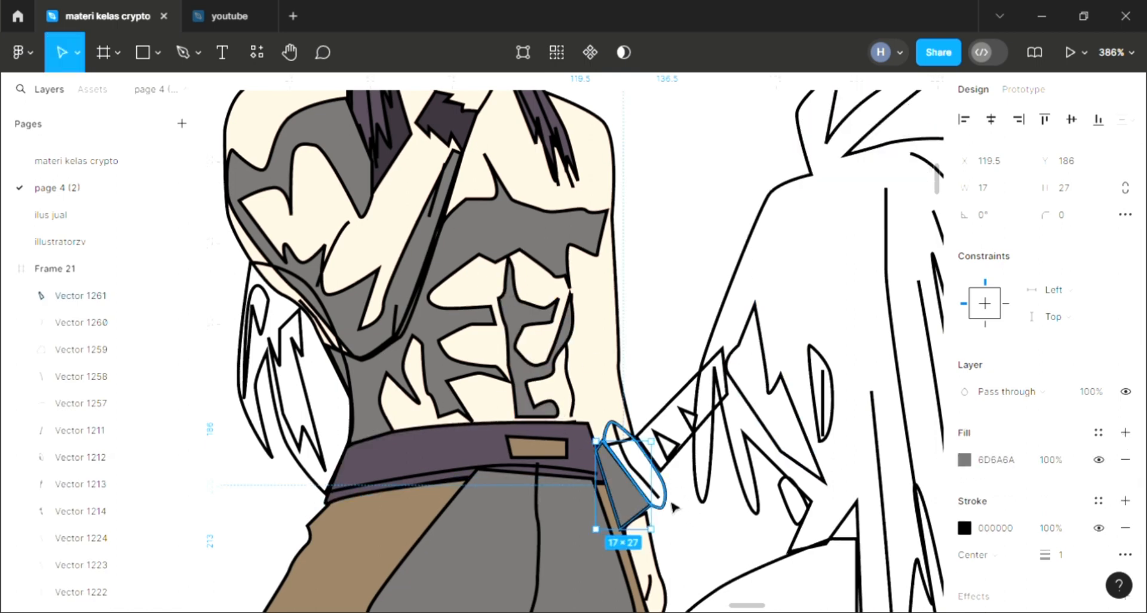
Step: Fill the oval sword guard beside the belt with the trouser cloth's brown 8A745B
left_click(666, 502)
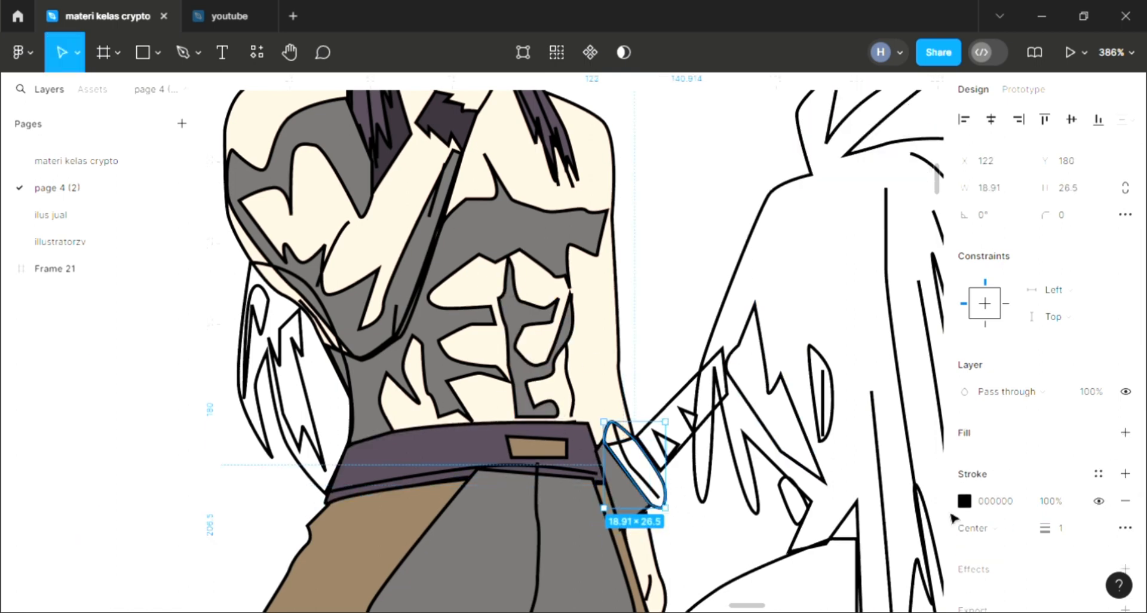
left_click(1127, 434)
key("i")
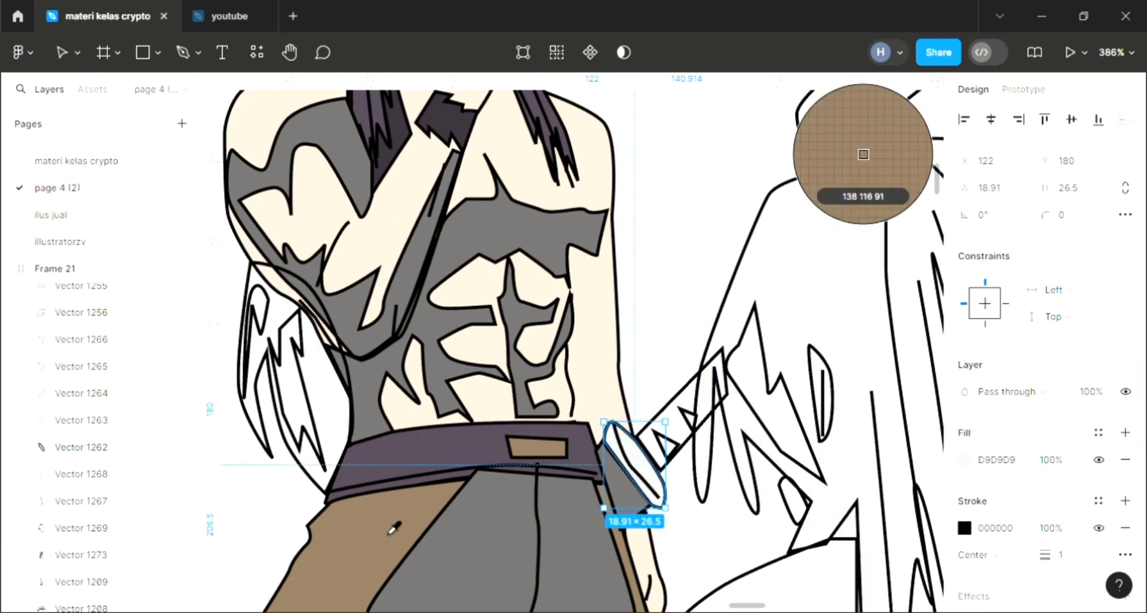
left_click(394, 528)
Step: Fill the sword grip with the dark hair colour 3C343E sampled from the standing character's hair
scroll(580, 454, "down", 3)
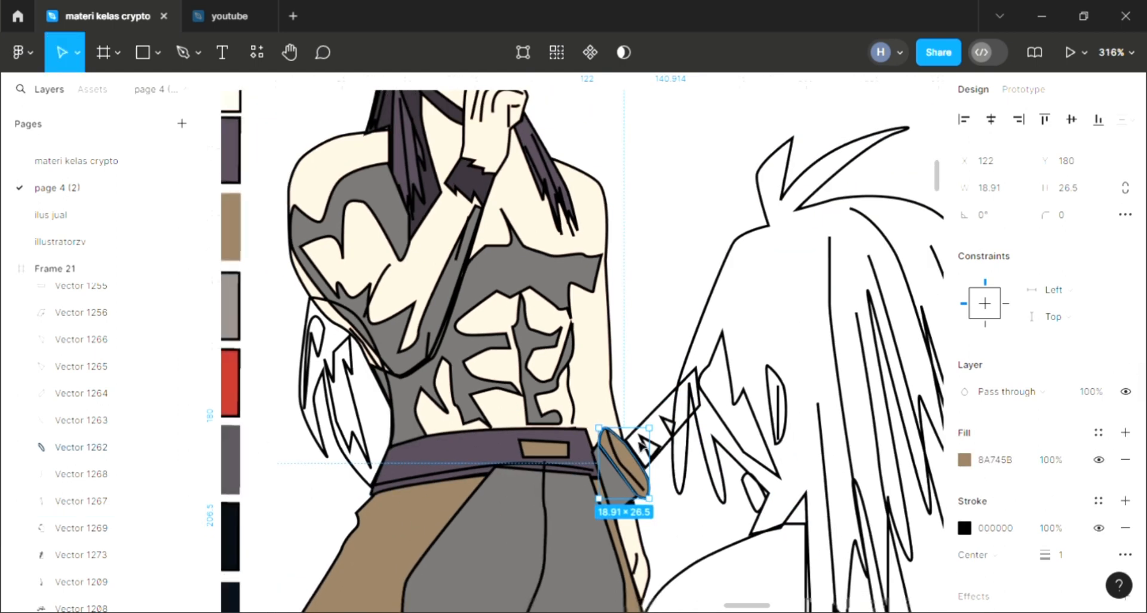
left_click(672, 415)
scroll(672, 415, "up", 3)
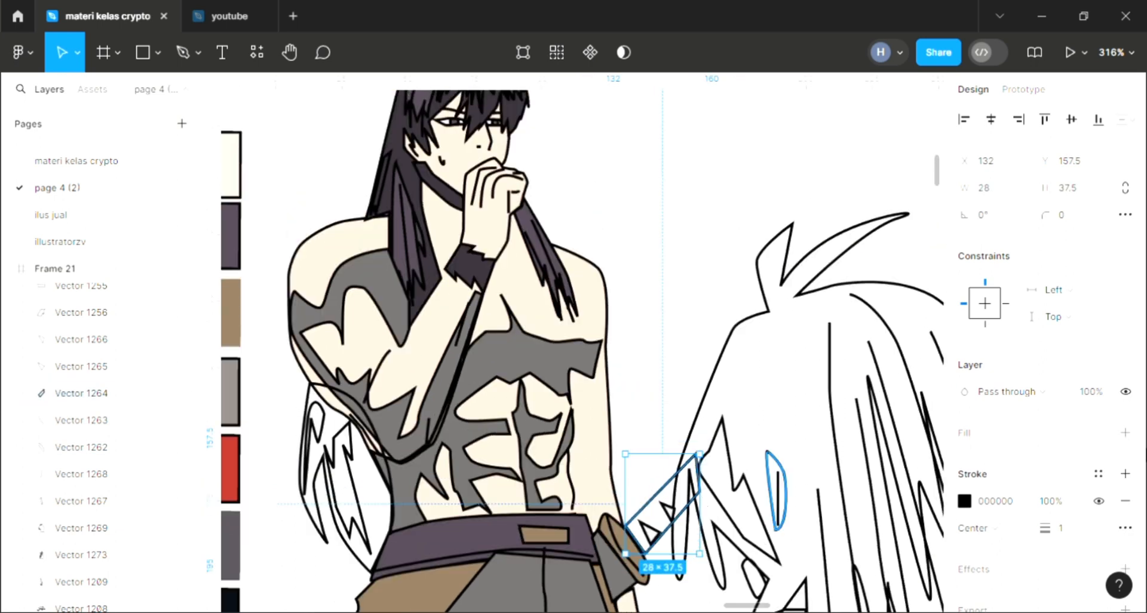
left_click(1126, 433)
scroll(639, 454, "up", 2)
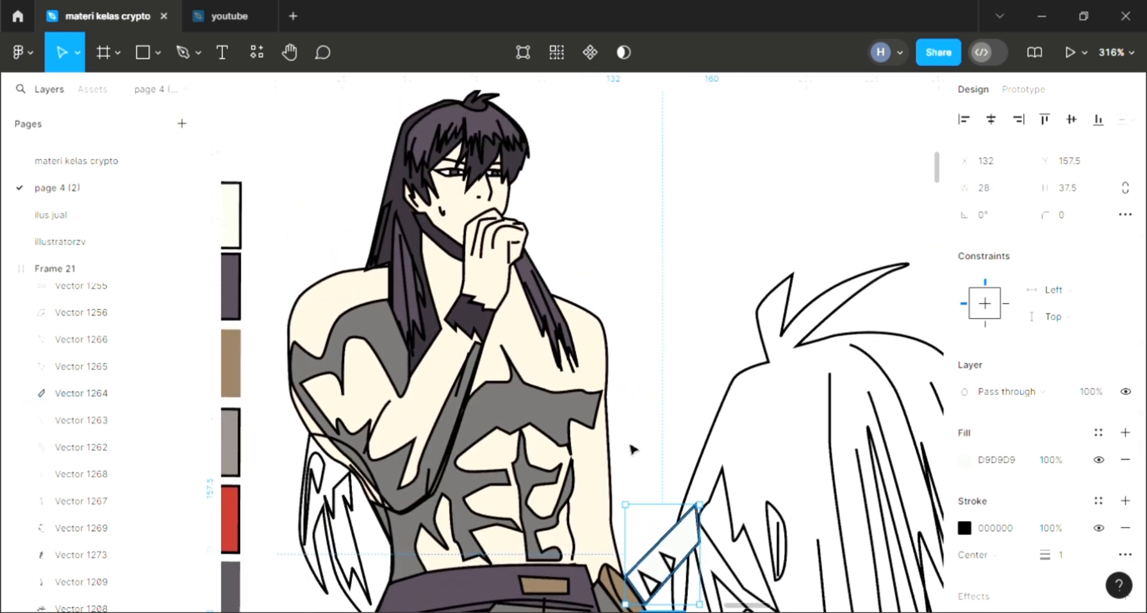
key("i")
left_click(468, 204)
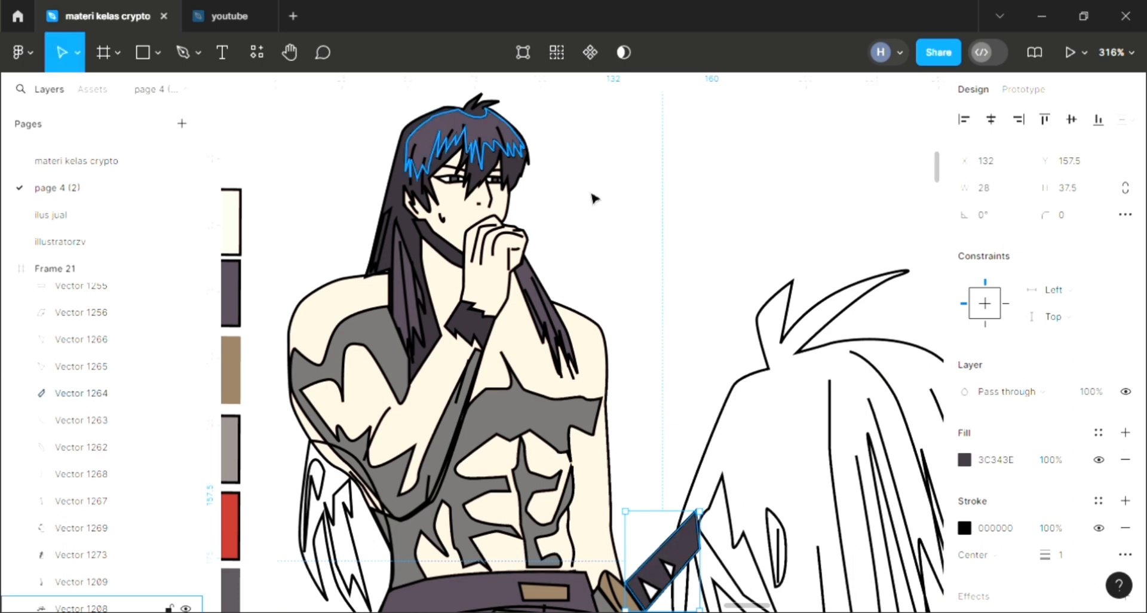
left_click(581, 197)
Step: Fill the foreground character's large hair shape with the red swatch B5362D and send it to the back
scroll(581, 197, "down", 3)
scroll(610, 237, "down", 3)
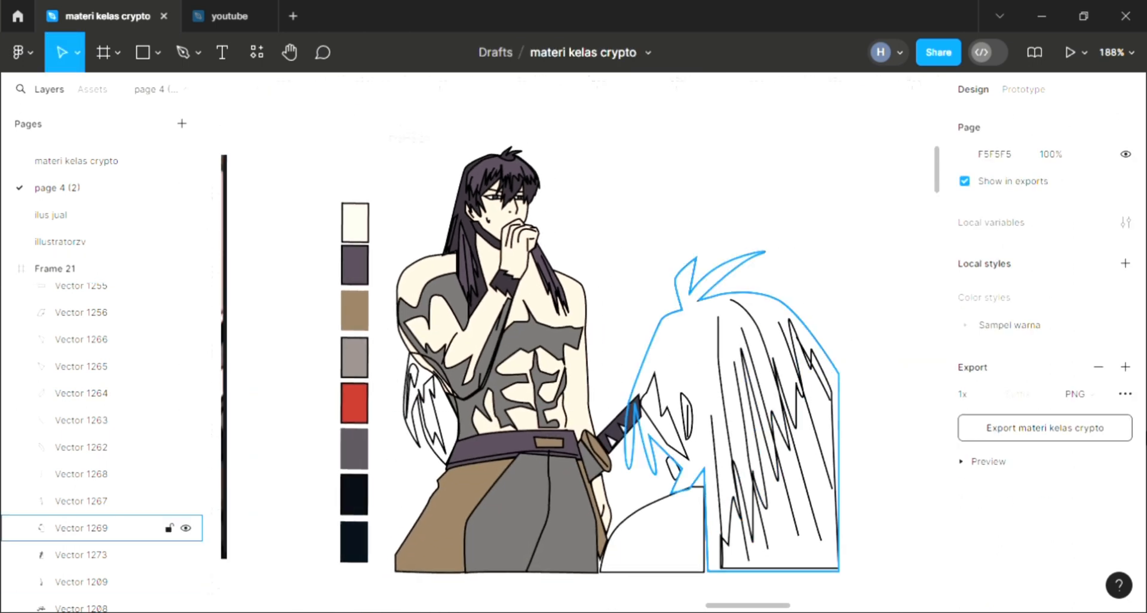
left_click(838, 426)
left_click(1125, 433)
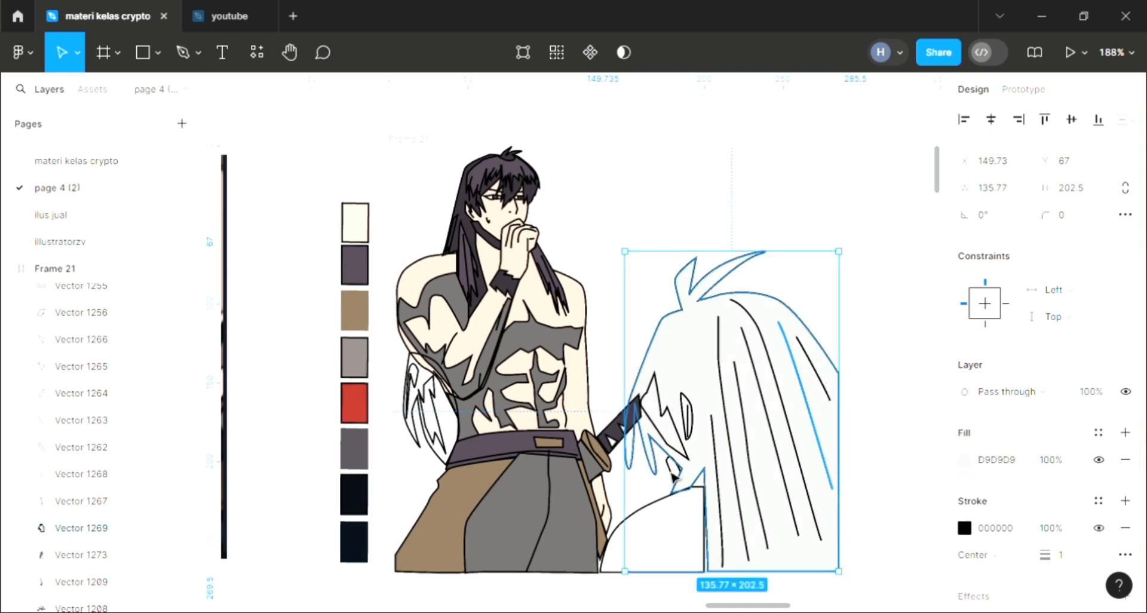
key("i")
left_click(354, 403)
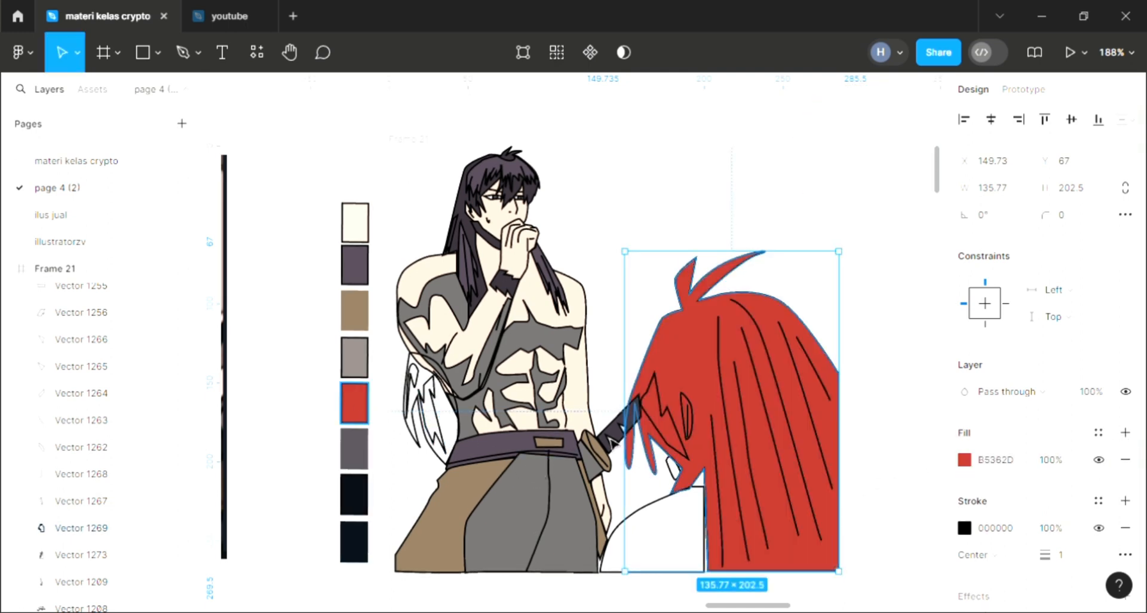
scroll(629, 444, "right", 2)
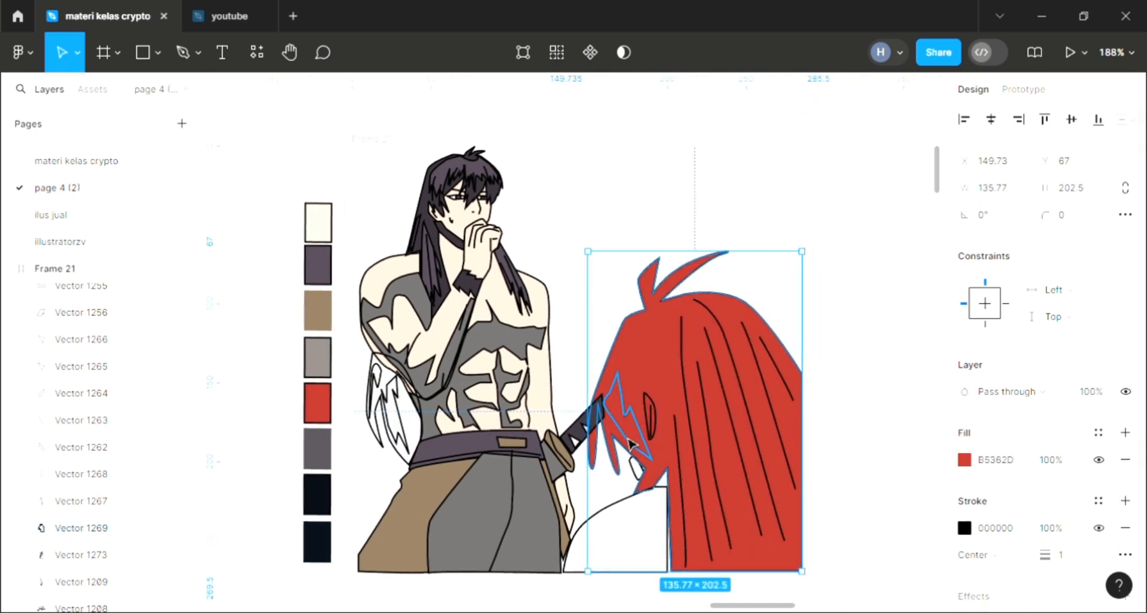
key("ctrl+shift+[")
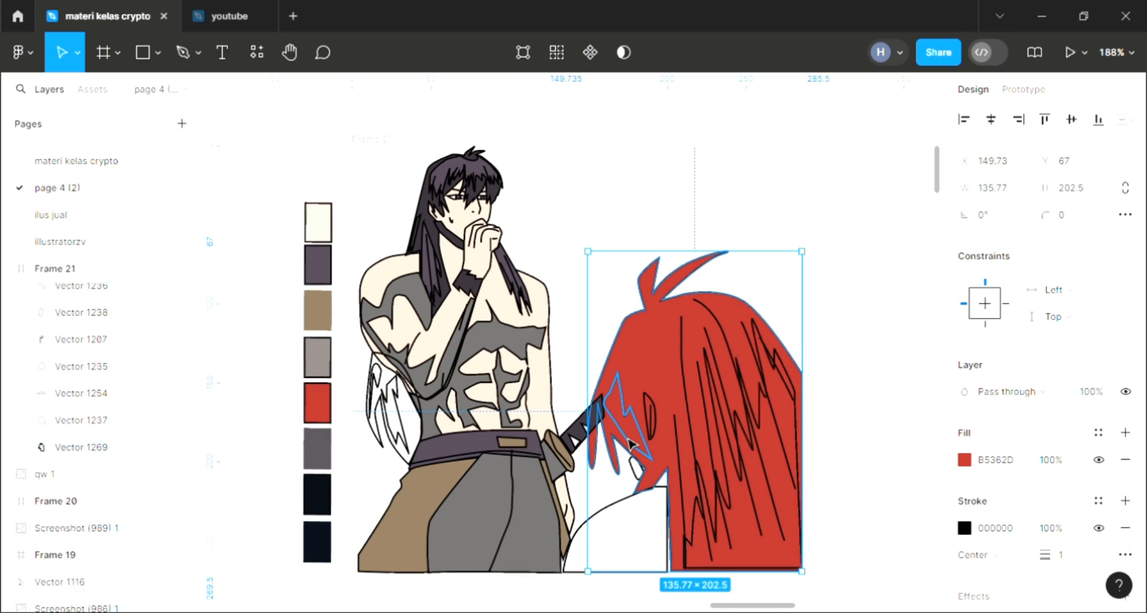
Step: Fill the large jagged shading vector at the back of the red hair with darker red A61F15
left_click(747, 472)
left_click(1124, 435)
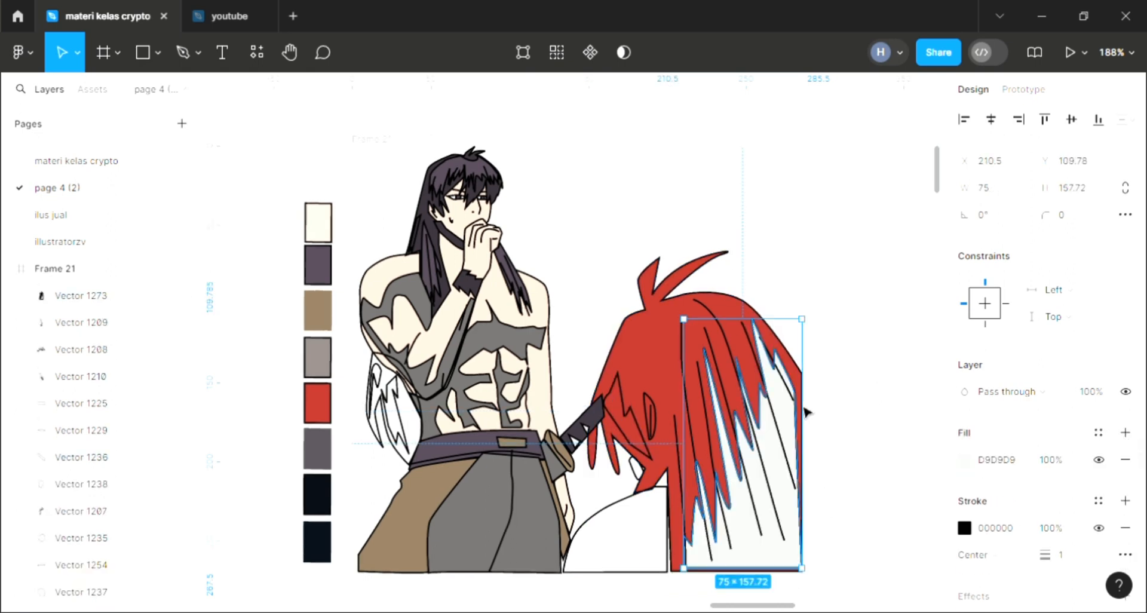
key("i")
left_click(692, 374)
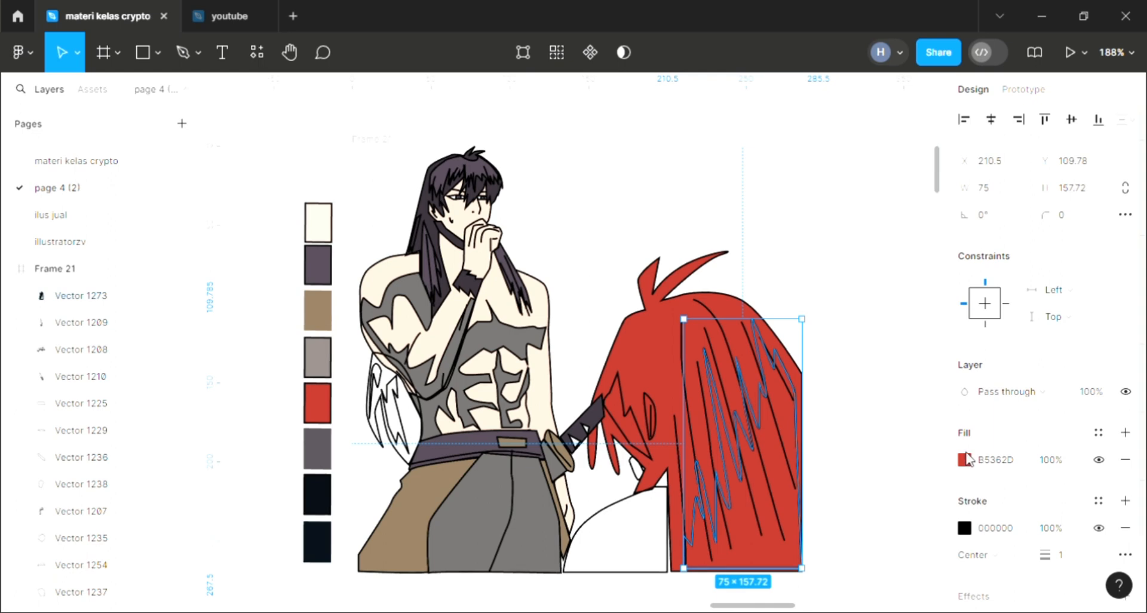
left_click(964, 459)
left_click(912, 232)
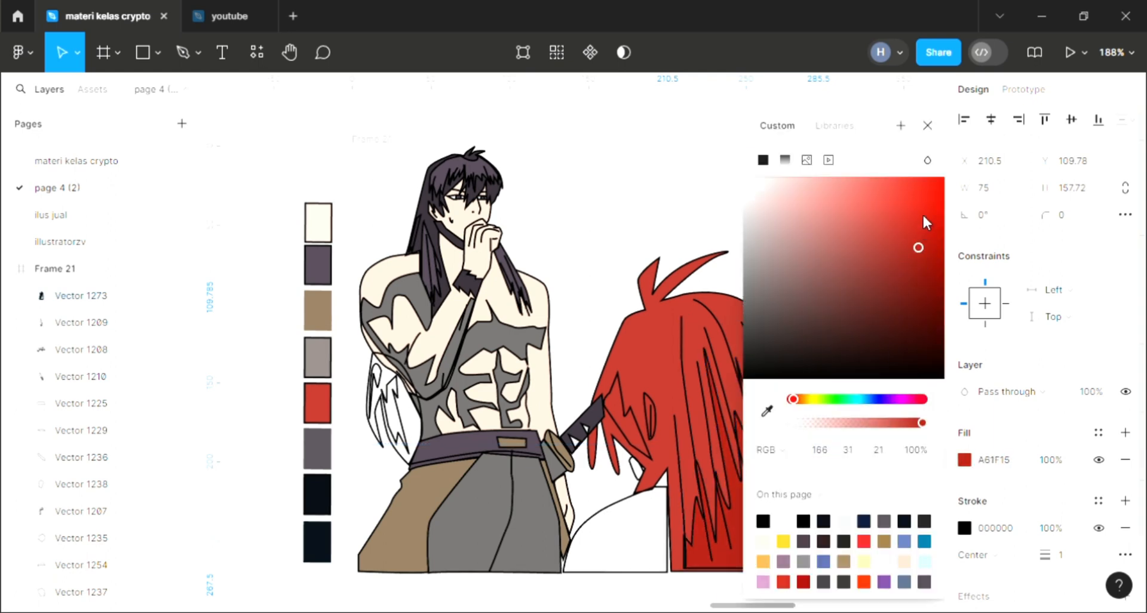
left_click(928, 125)
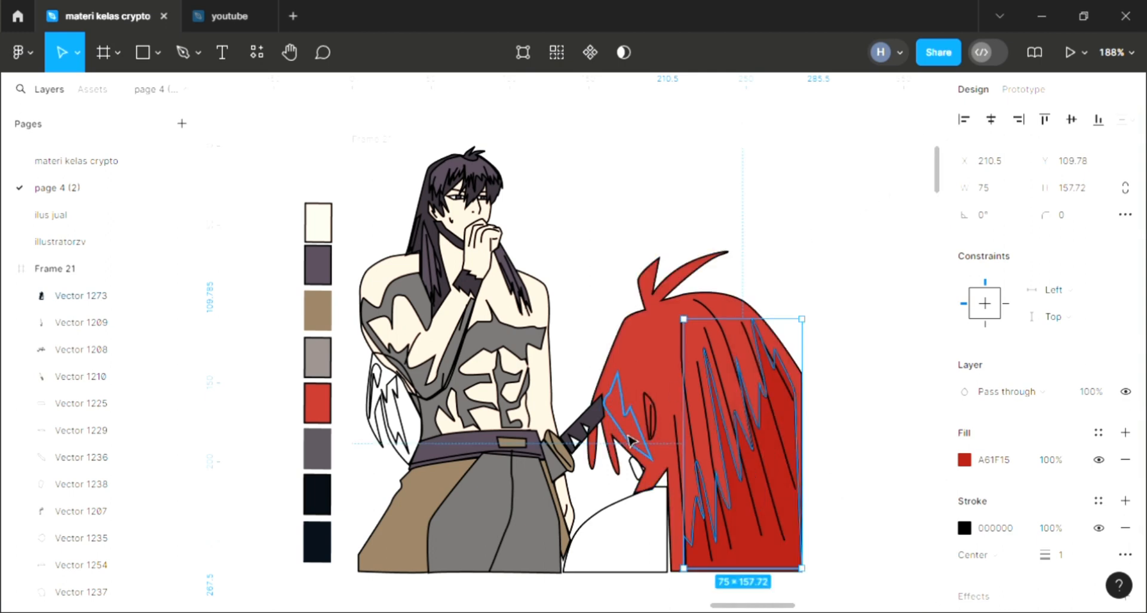
Step: Fill the jagged hair shadow in front of the foreground character's ear with the dark shading red A61F15
left_click(648, 406)
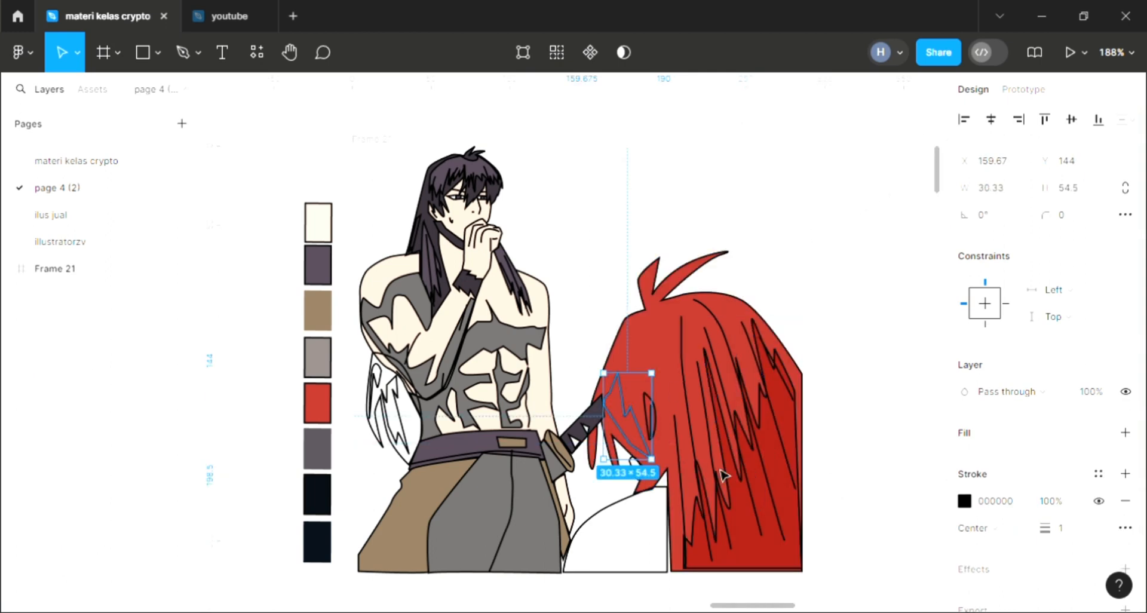
left_click(1126, 437)
key("i")
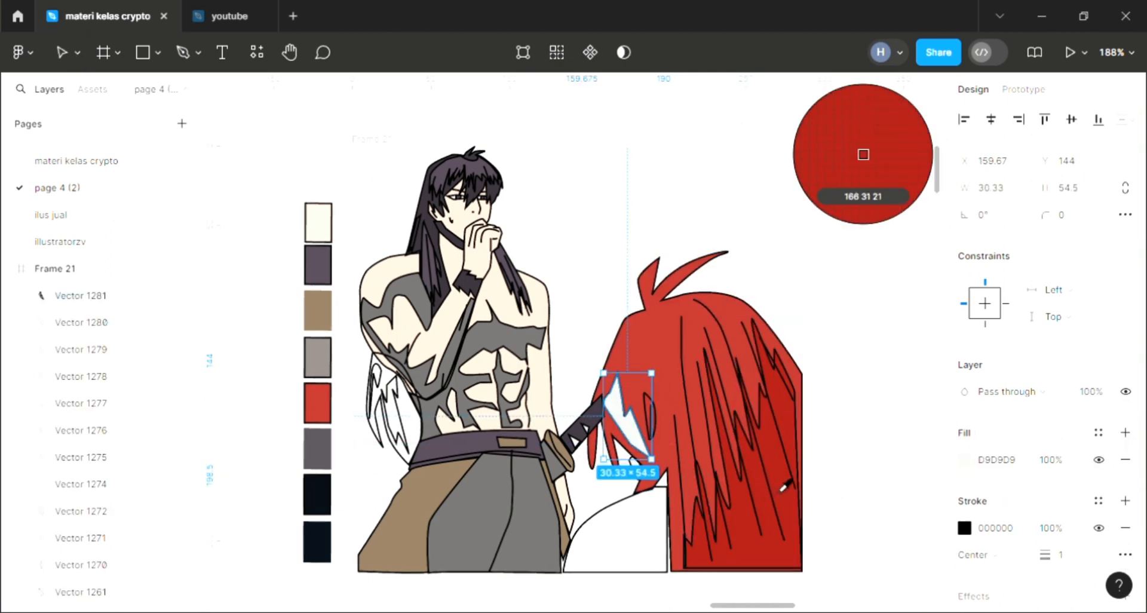
left_click(783, 487)
Step: Fill the foreground character's ear with the skin tone F6D7C7
left_click(656, 412)
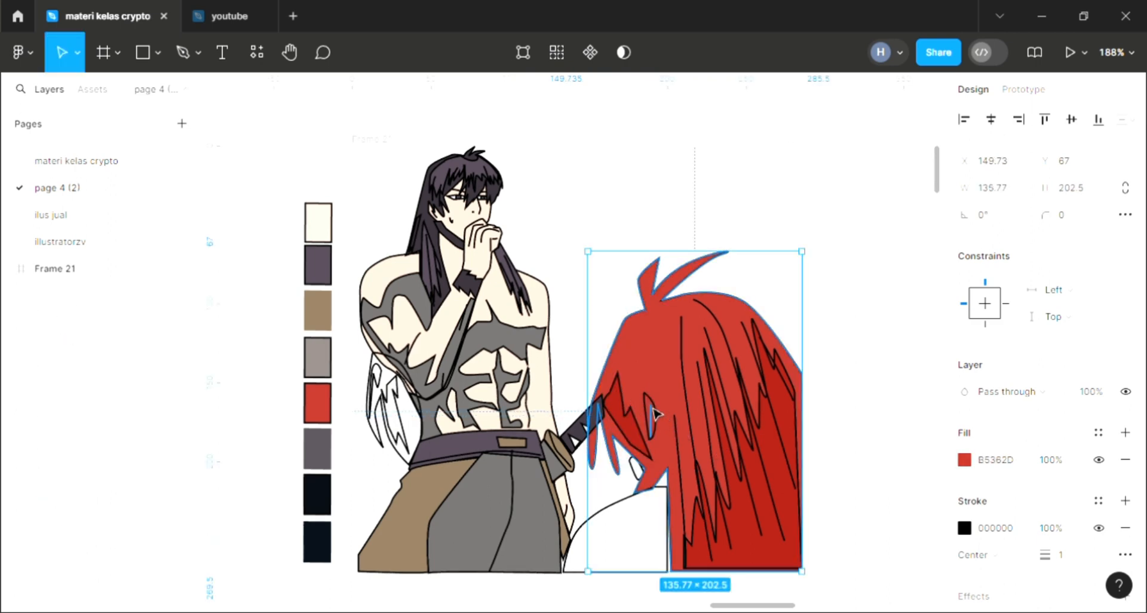
left_click(652, 418)
left_click(662, 420)
left_click(651, 418)
left_click(653, 404)
key("Tab")
left_click(1128, 431)
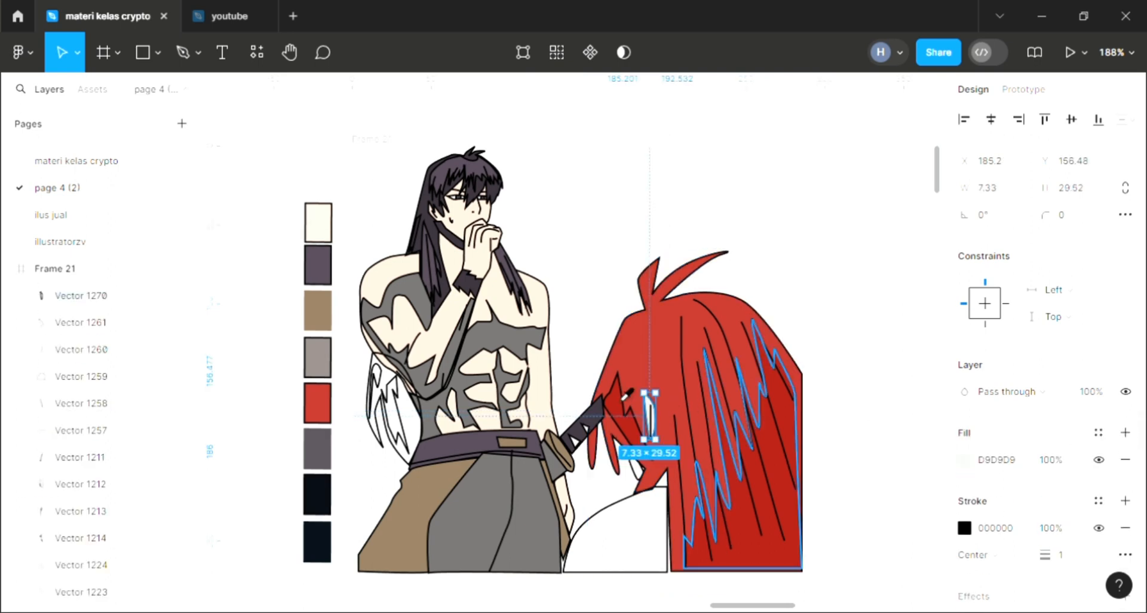
key("i")
left_click(590, 334)
key("Escape")
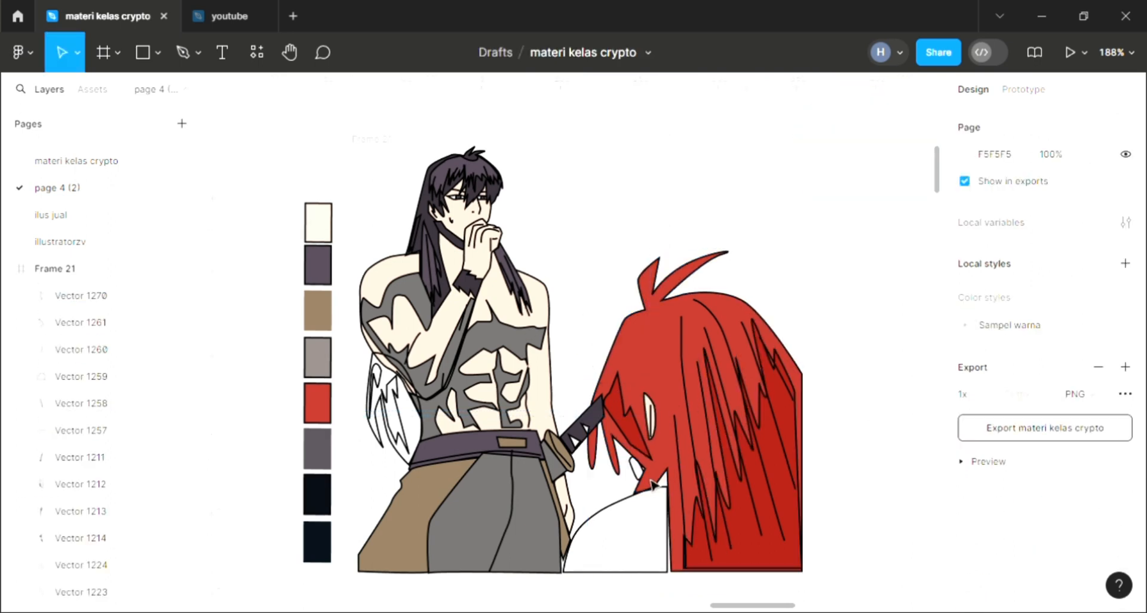
Step: Fill the small face shape below the foreground character's front hair strands with the skin tone F6D7C7
left_click(636, 469)
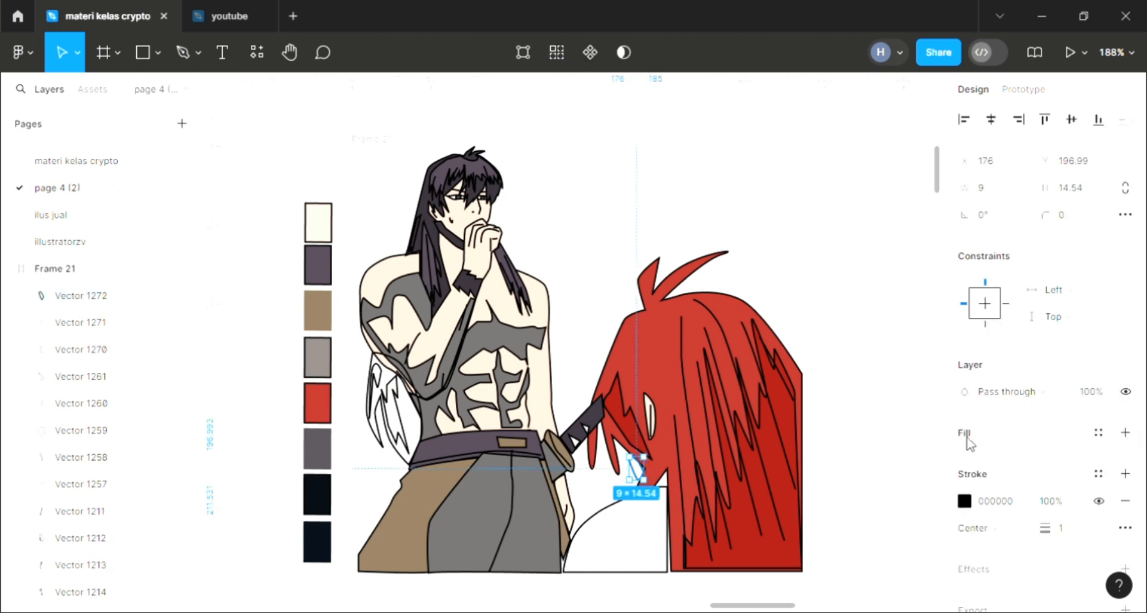
left_click(1125, 432)
scroll(553, 369, "up", 2)
key("i")
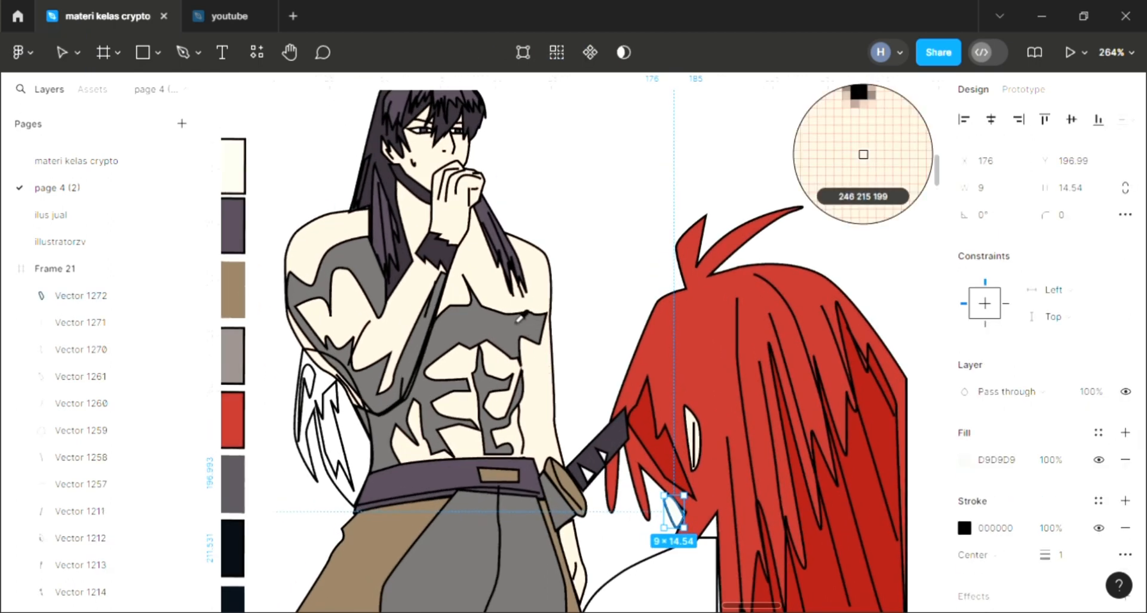
left_click(559, 366)
scroll(681, 520, "up", 2)
Step: Reshape the small face vector's outline to about 7 × 16 and send it behind the red hair
double_click(687, 514)
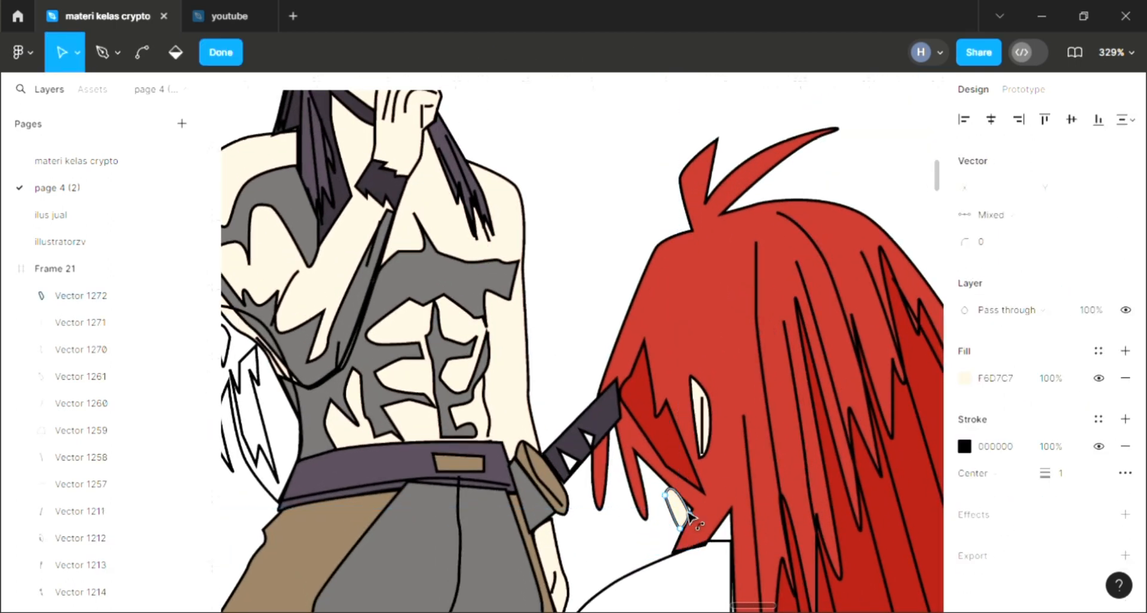
scroll(669, 502, "up", 3)
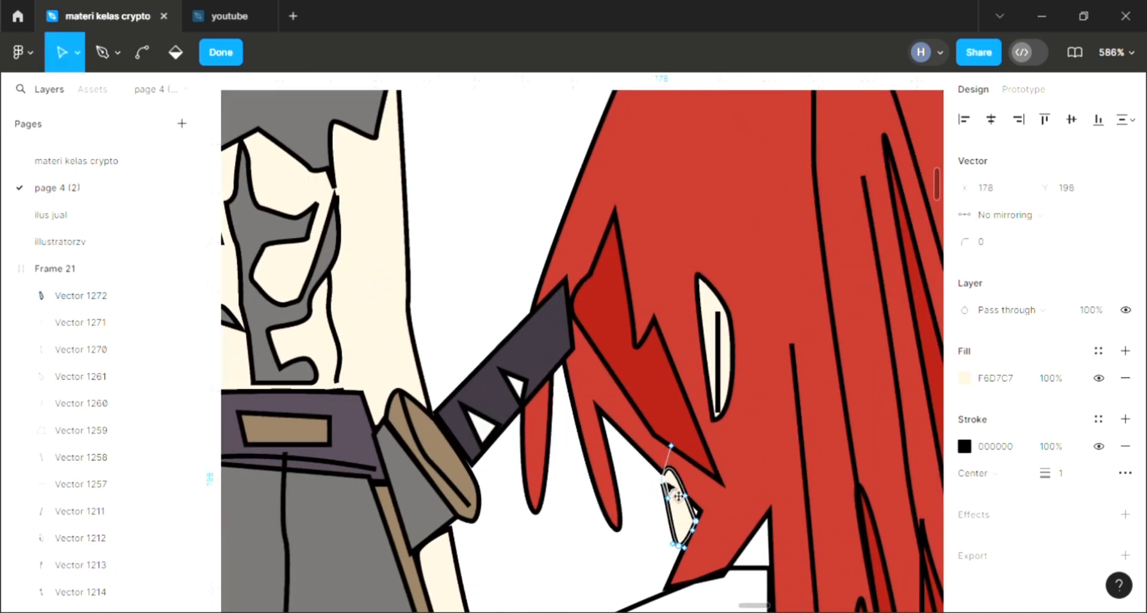
left_click_drag(654, 484, 661, 476)
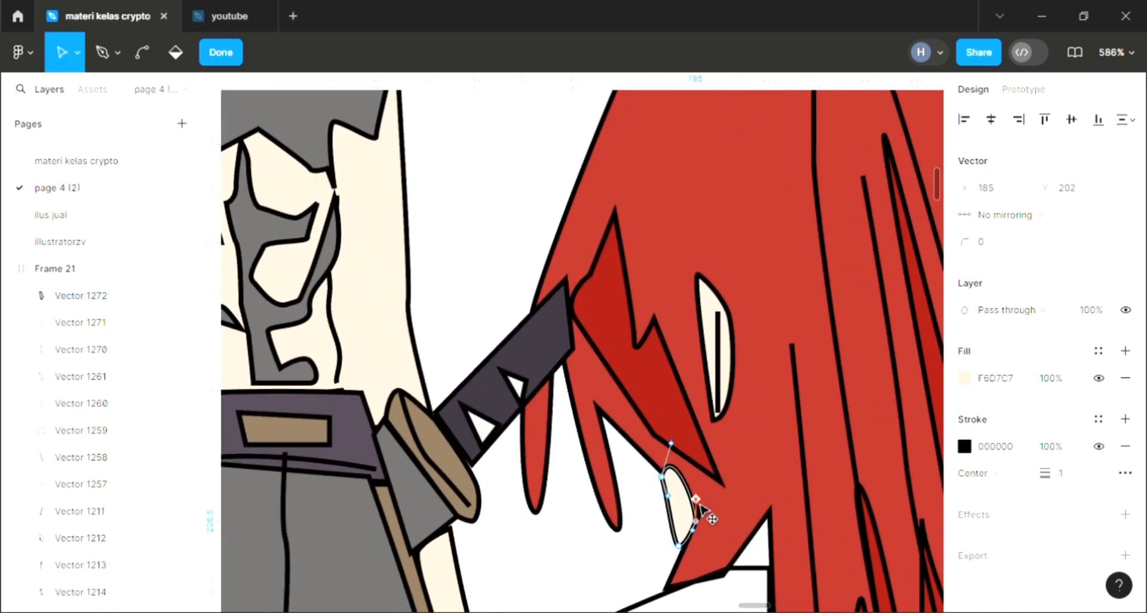
key("Escape")
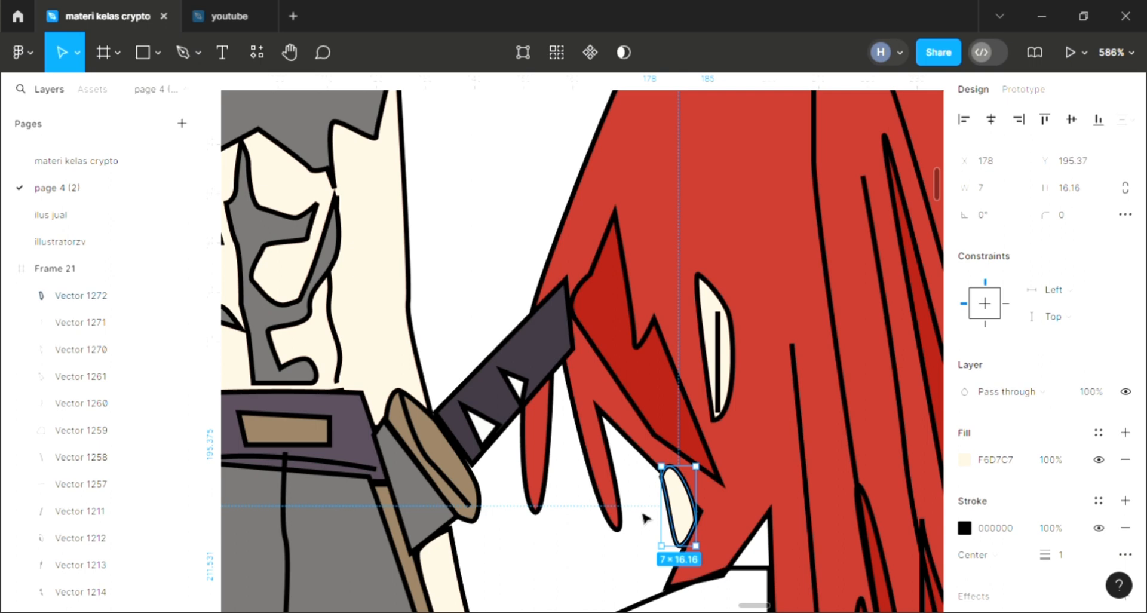
scroll(744, 504, "down", 3)
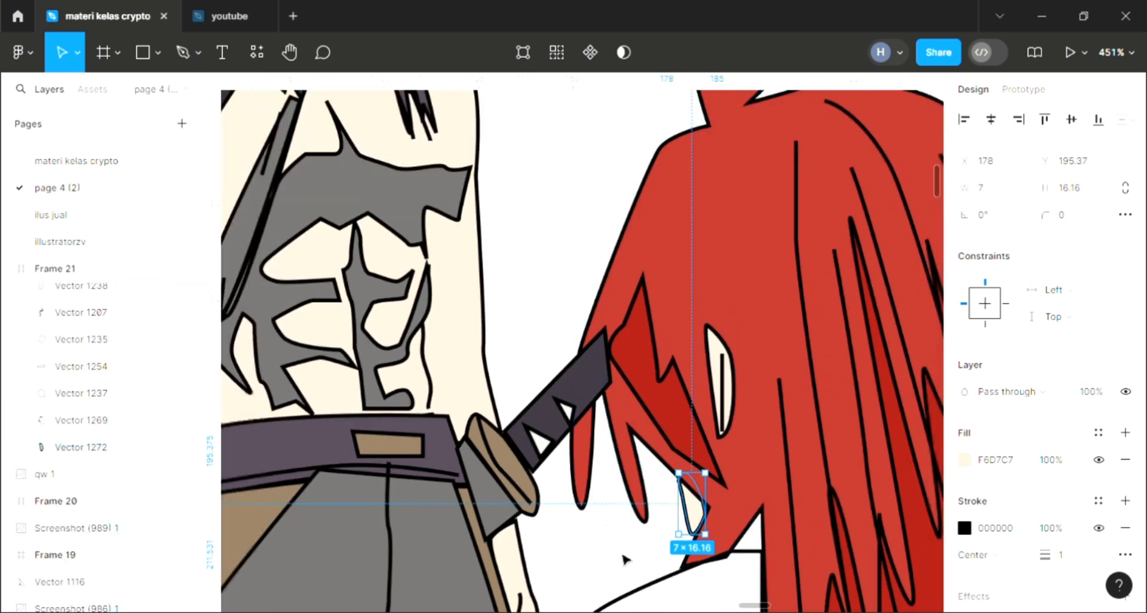
key("Escape")
Step: Resample the skin tone F6D7C7 from the small face shape onto the foreground character's ear
left_click(733, 435)
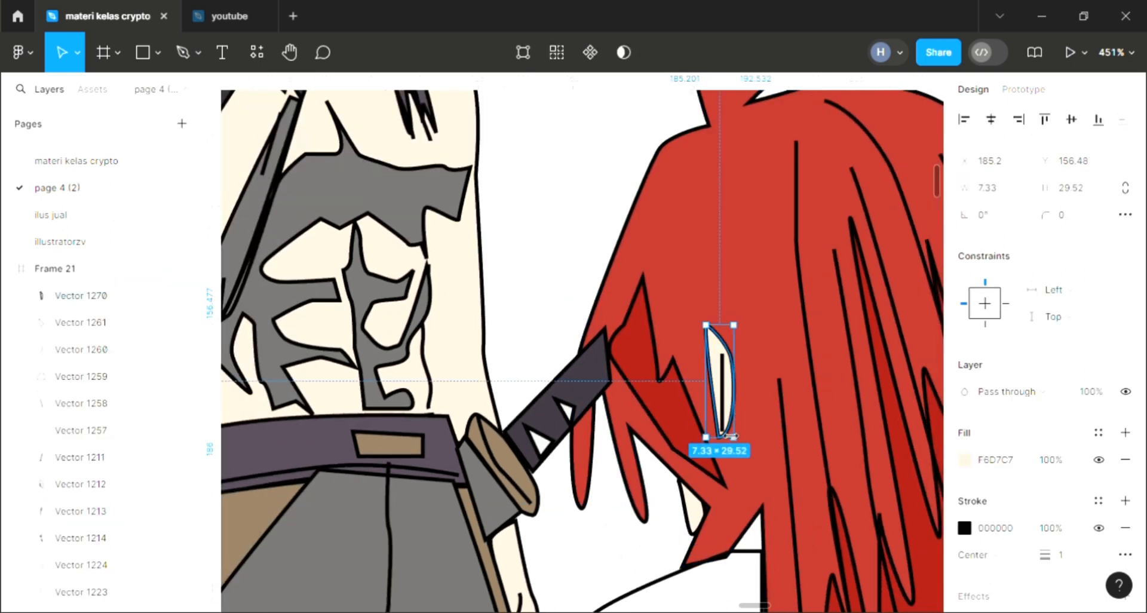
key("i")
left_click(691, 509)
key("Escape")
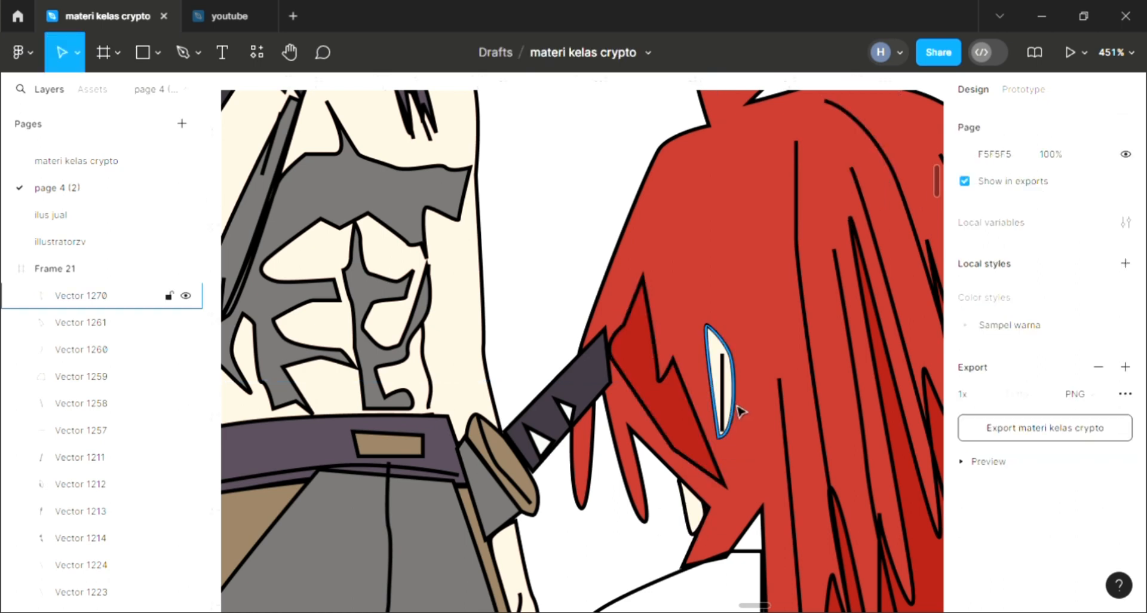
Step: Fill the foreground character's curved shoulder shape with the skin tone F6D7C7 sampled from the standing character
scroll(741, 411, "down", 6)
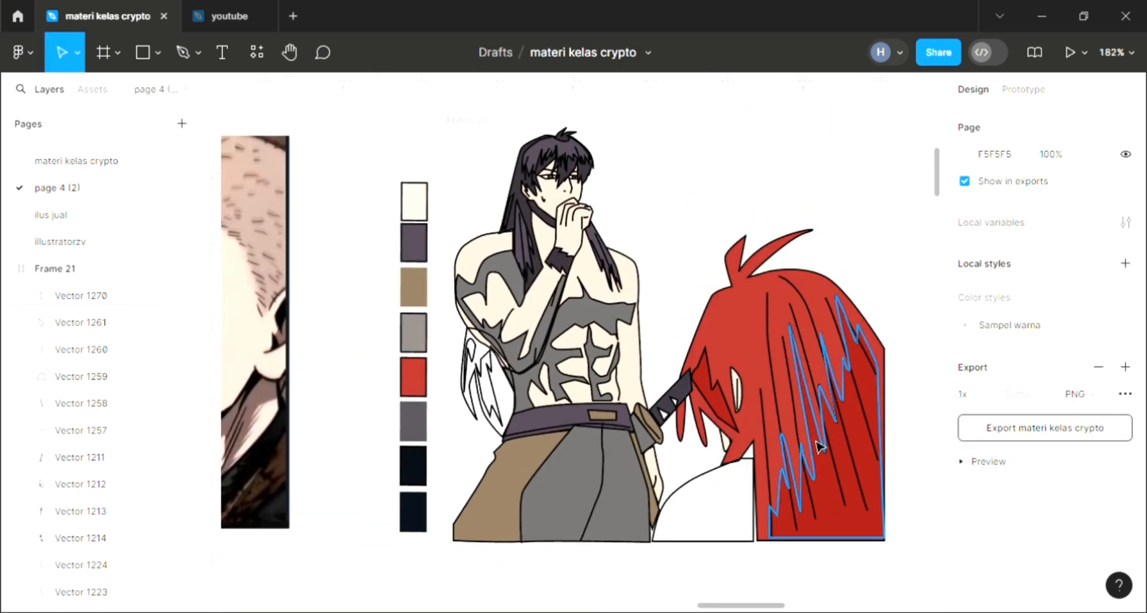
scroll(820, 445, "up", 1)
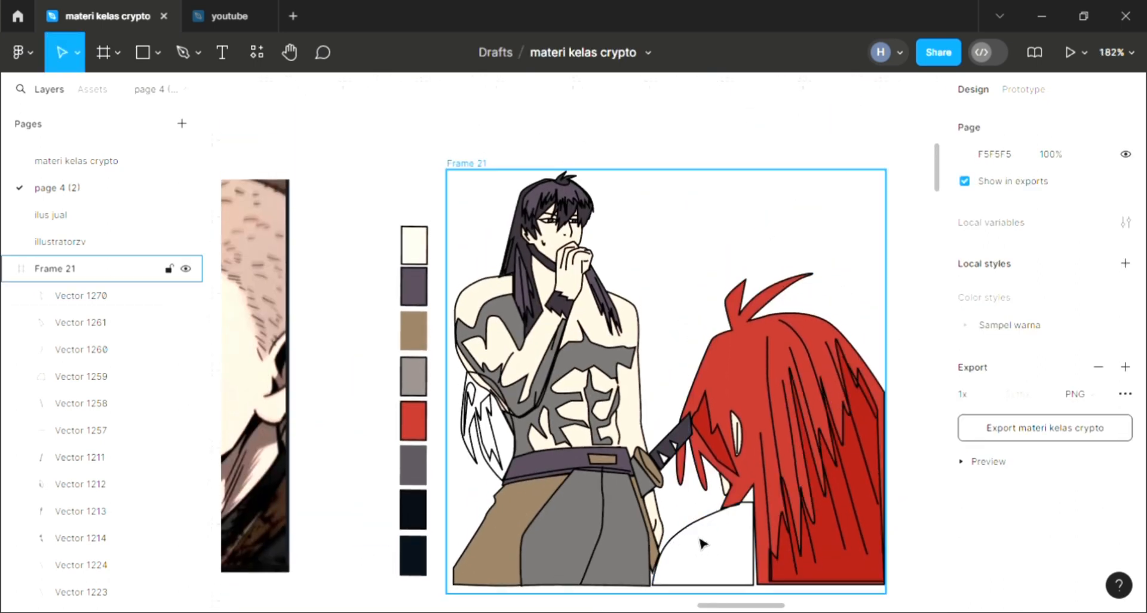
scroll(699, 540, "up", 4)
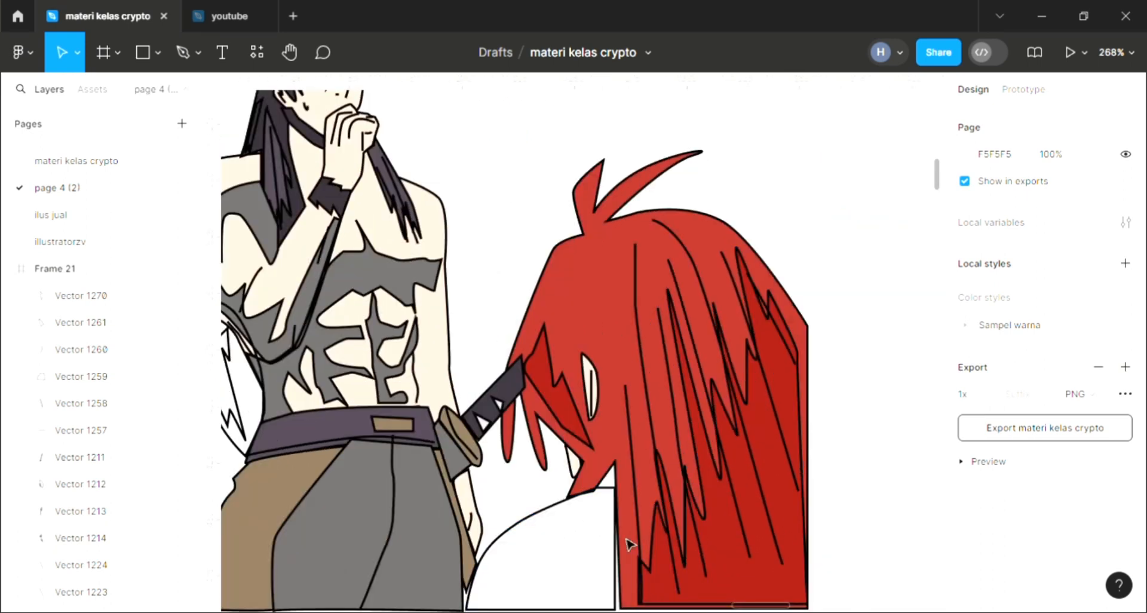
left_click(532, 528)
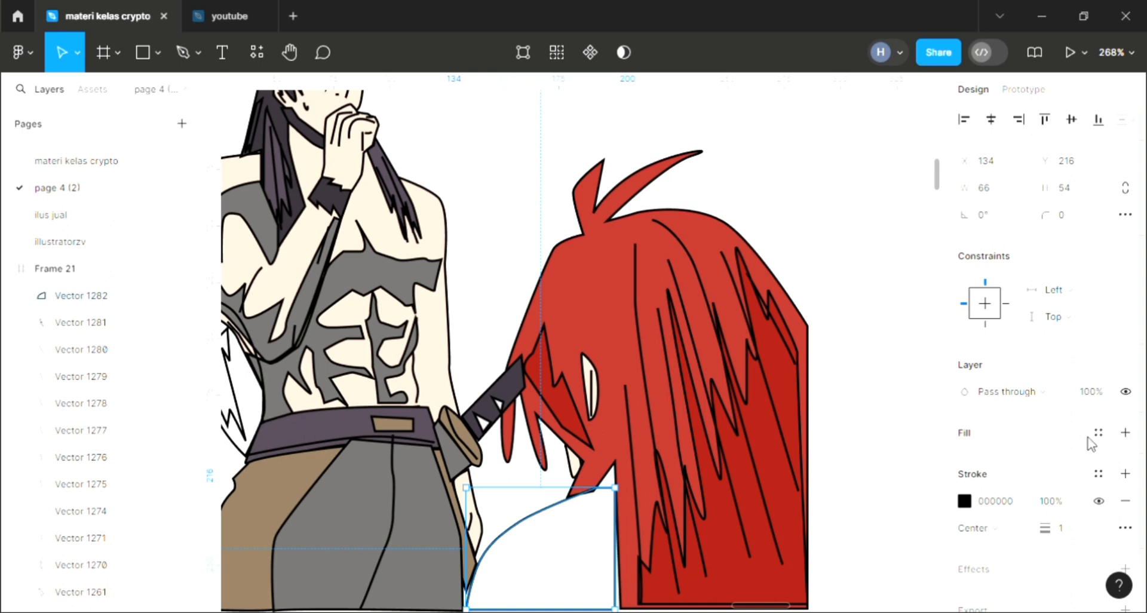
left_click(1125, 432)
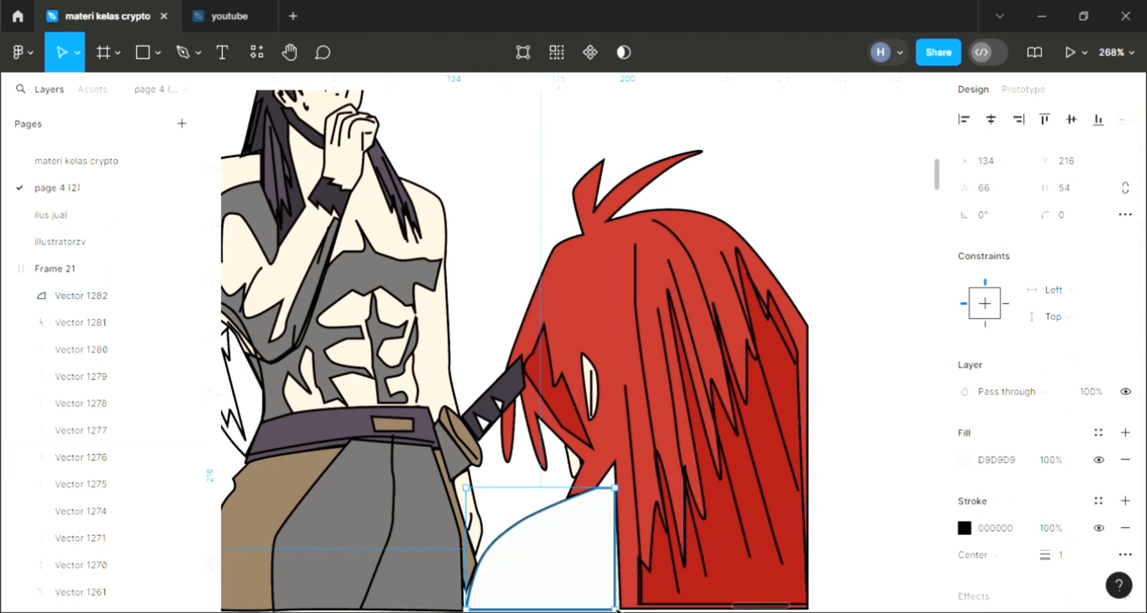
key("i")
left_click(438, 382)
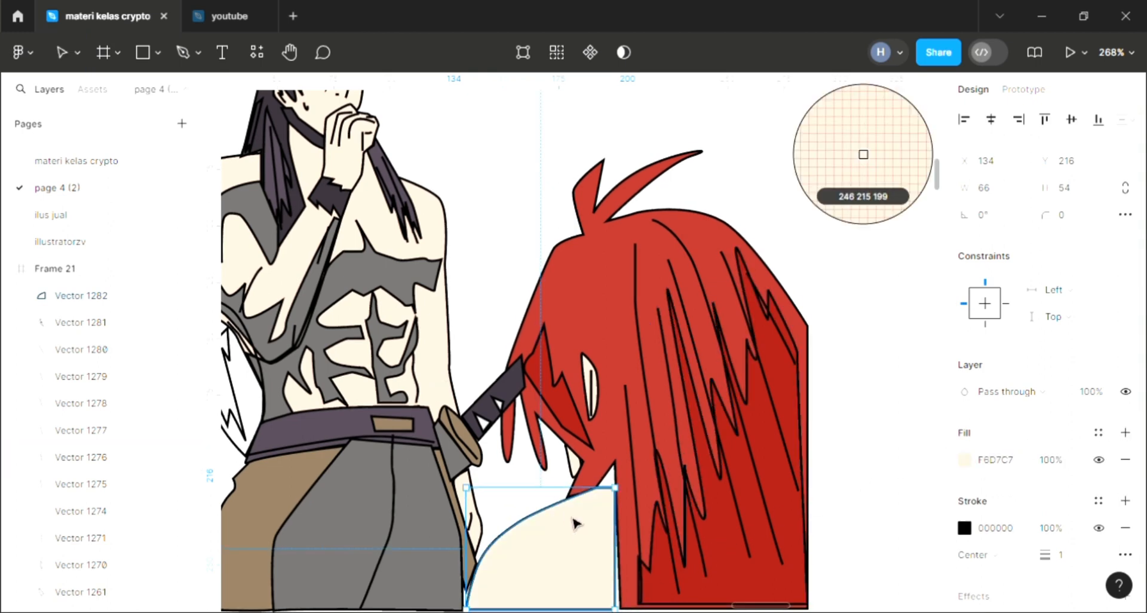
Step: Widen the shoulder vector to 69 and send it behind the red hair
scroll(576, 540, "down", 1)
left_click_drag(616, 558, 635, 557)
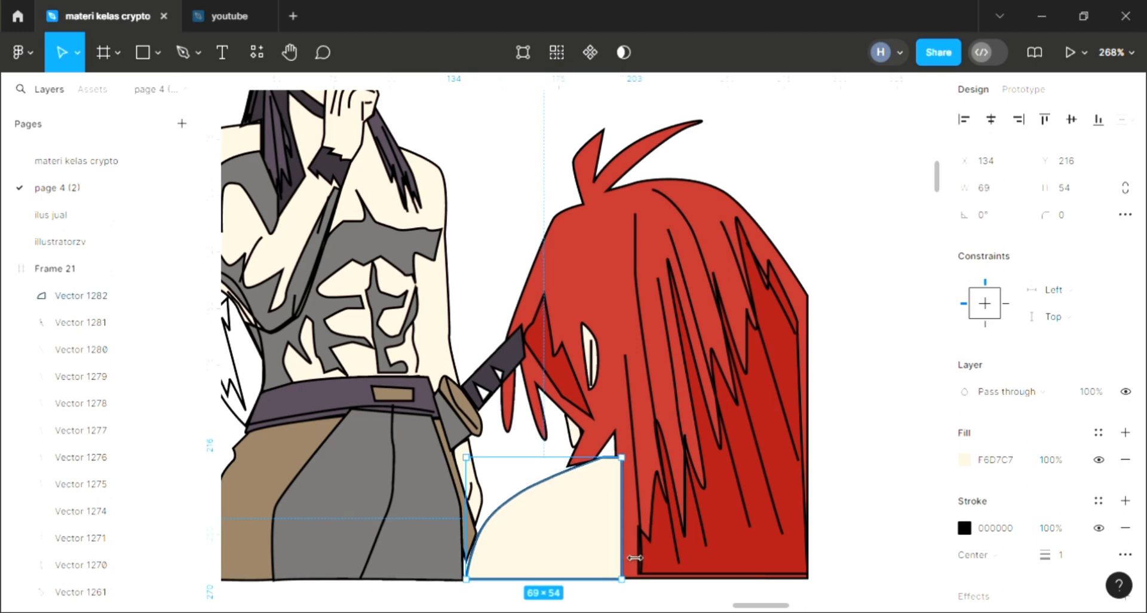
key("ctrl+shift+bracketleft")
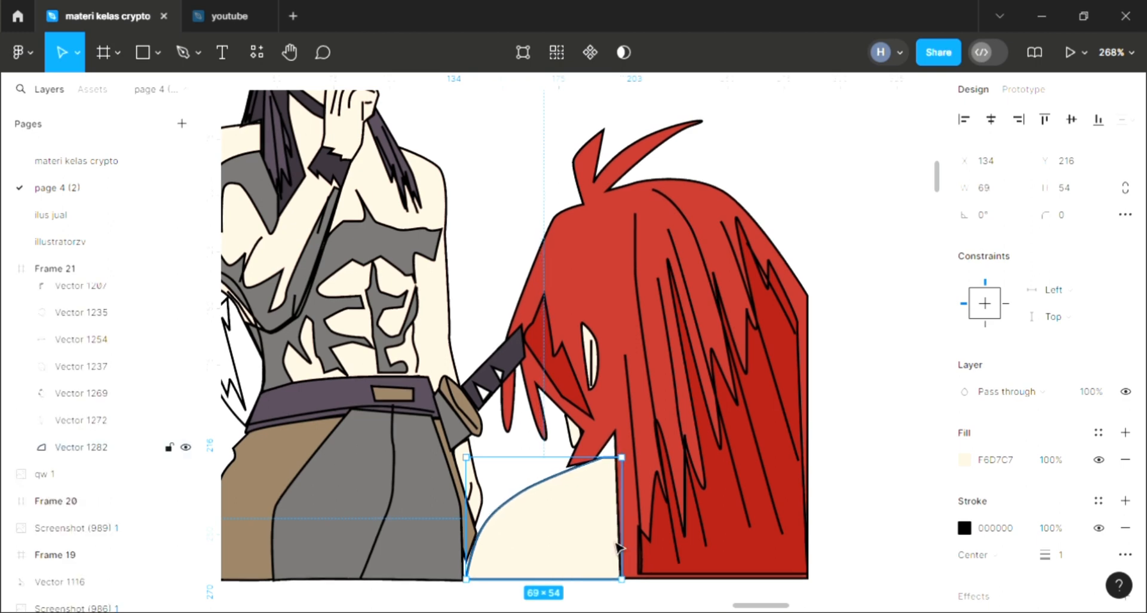
left_click(752, 168)
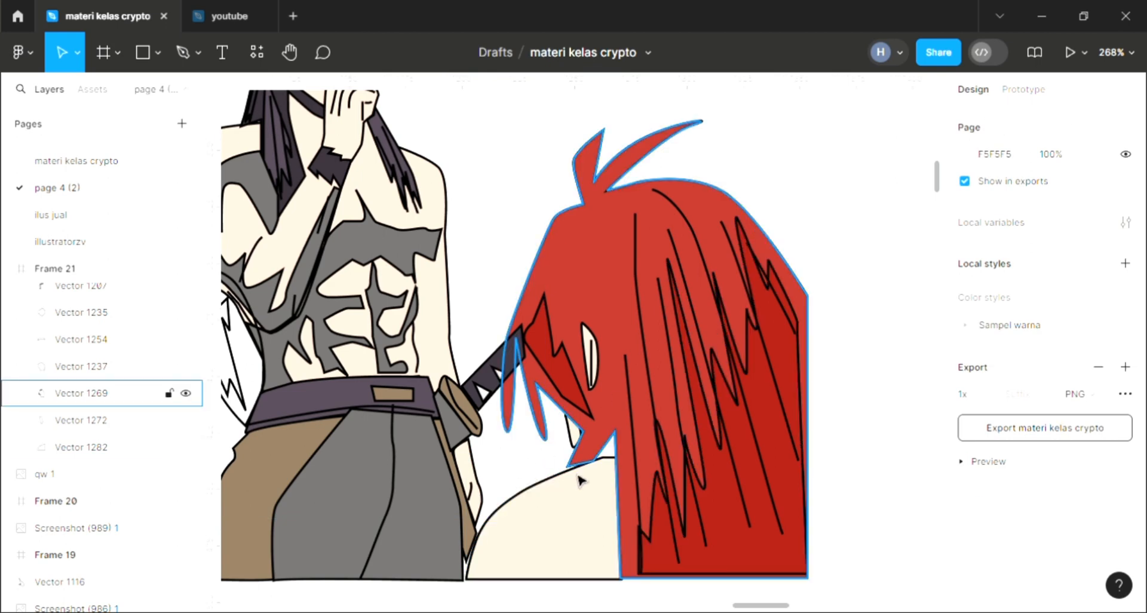
Step: Fill the jagged inner hair strand beside the standing character's elbow with the purple-grey 514653
scroll(580, 480, "down", 2)
scroll(579, 480, "up", 3)
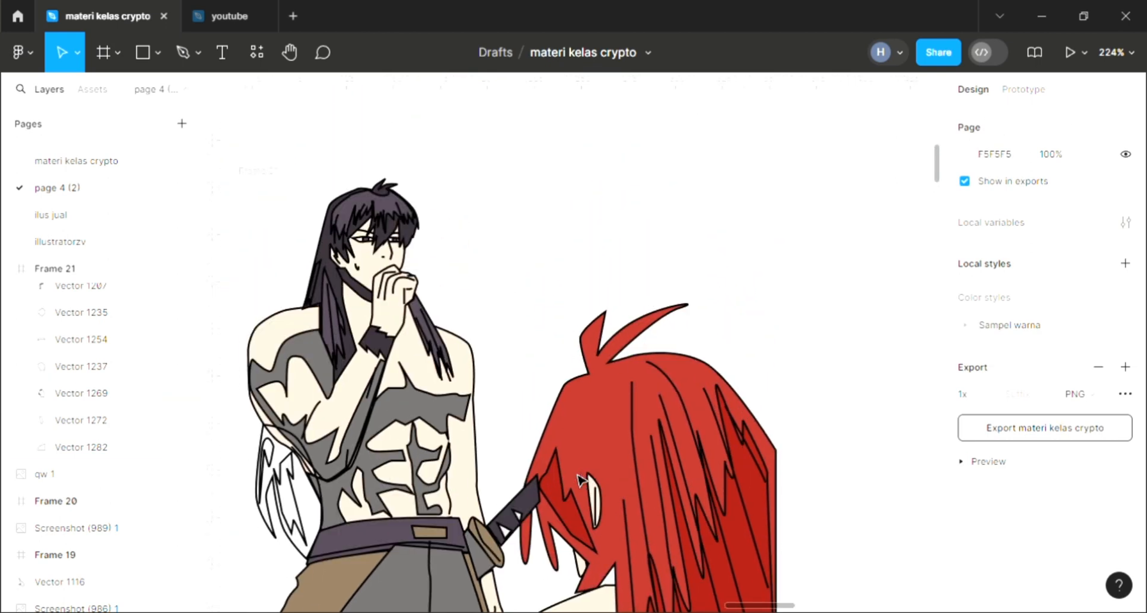
scroll(581, 480, "left", 1)
scroll(581, 481, "down", 1)
scroll(418, 382, "down", 1)
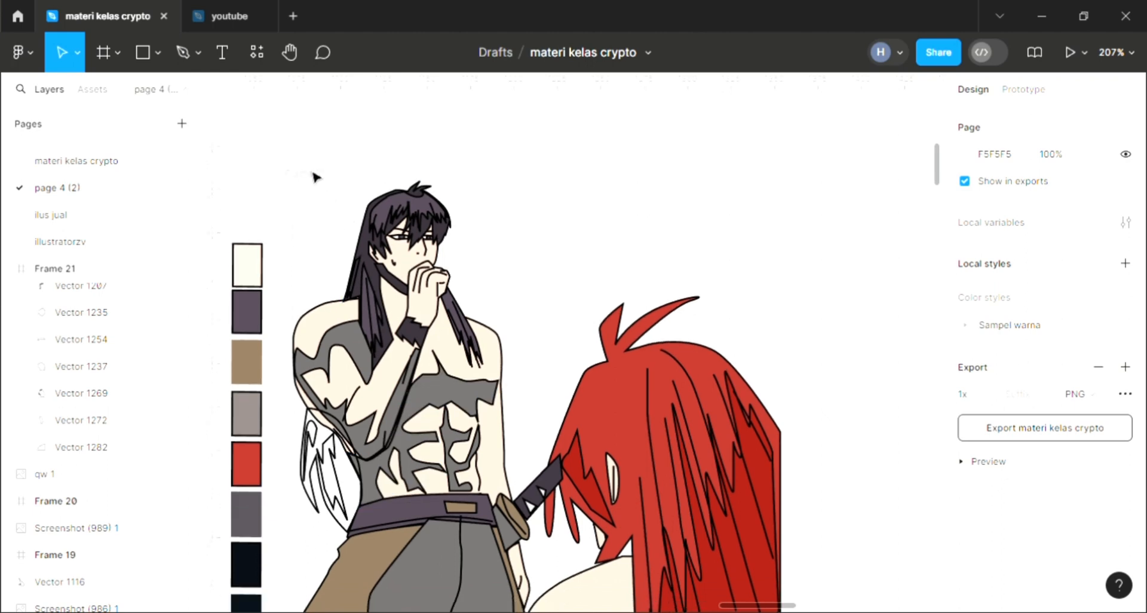
left_click(426, 420)
scroll(327, 486, "up", 5)
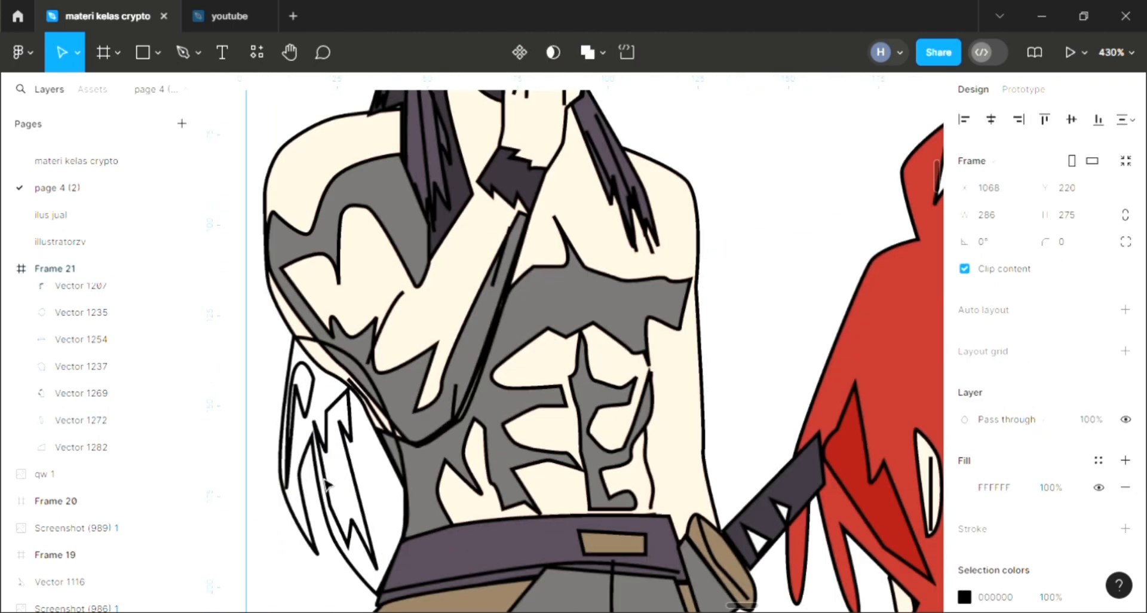
left_click(348, 451)
left_click(343, 432)
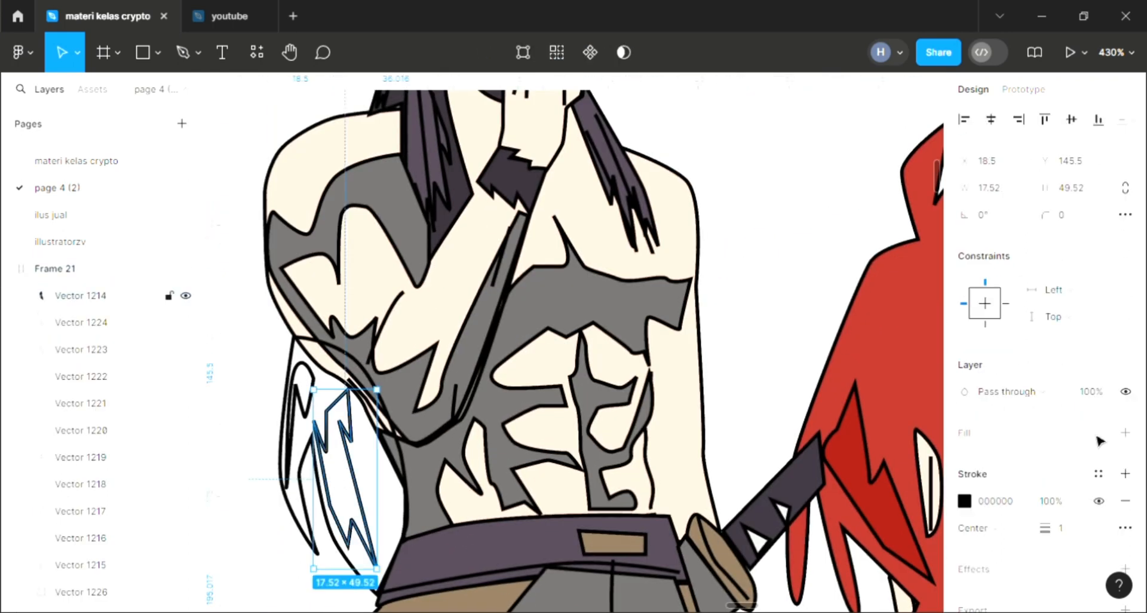
scroll(752, 449, "left", 3)
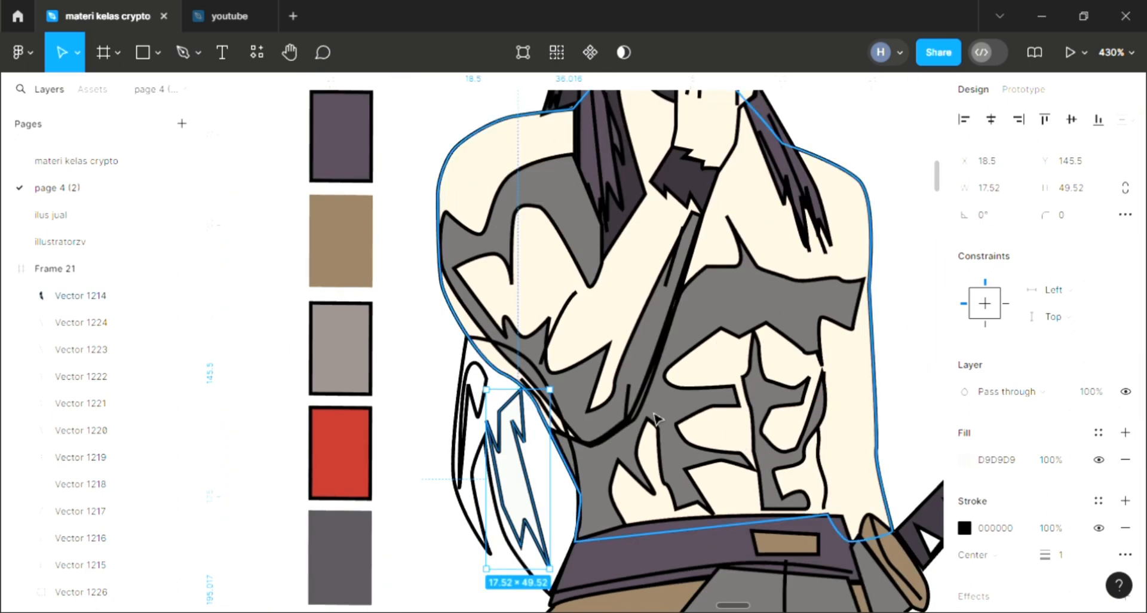
scroll(657, 415, "up", 1)
key("i")
left_click(863, 154)
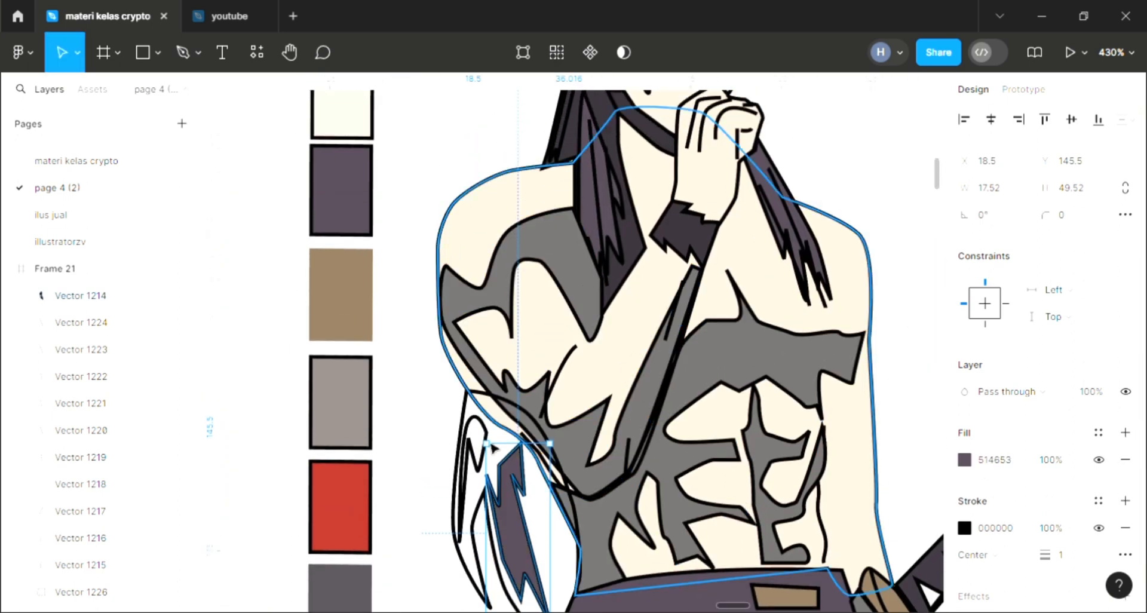
key("Escape")
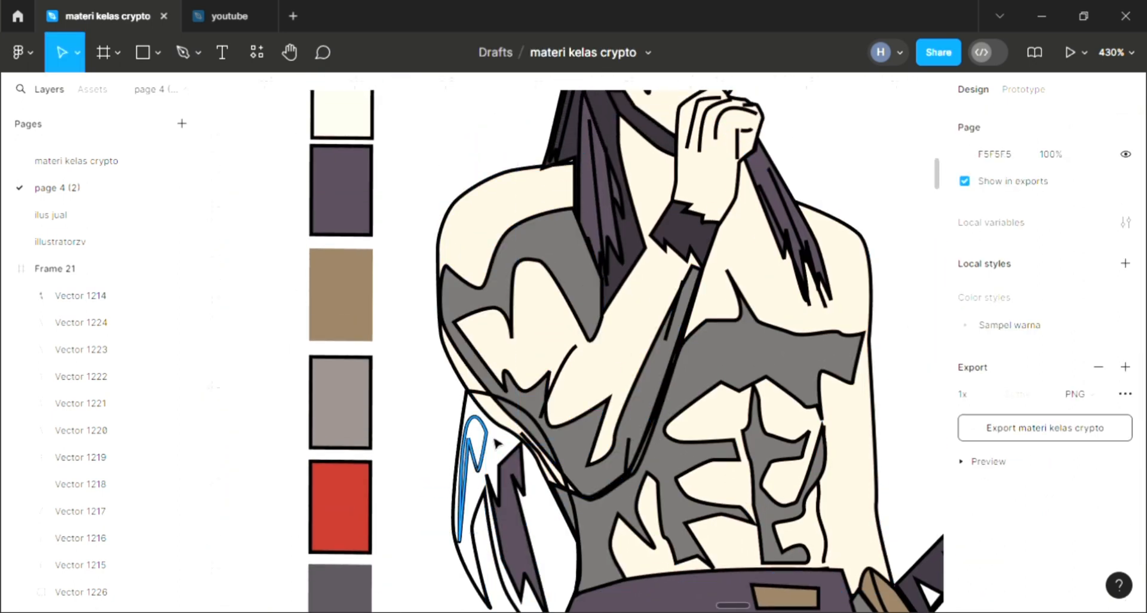
Step: Fill the narrow curved hair strand below the standing character's upper arm with the purple-grey 514653
left_click(495, 442)
left_click(1126, 432)
scroll(742, 442, "down", 5)
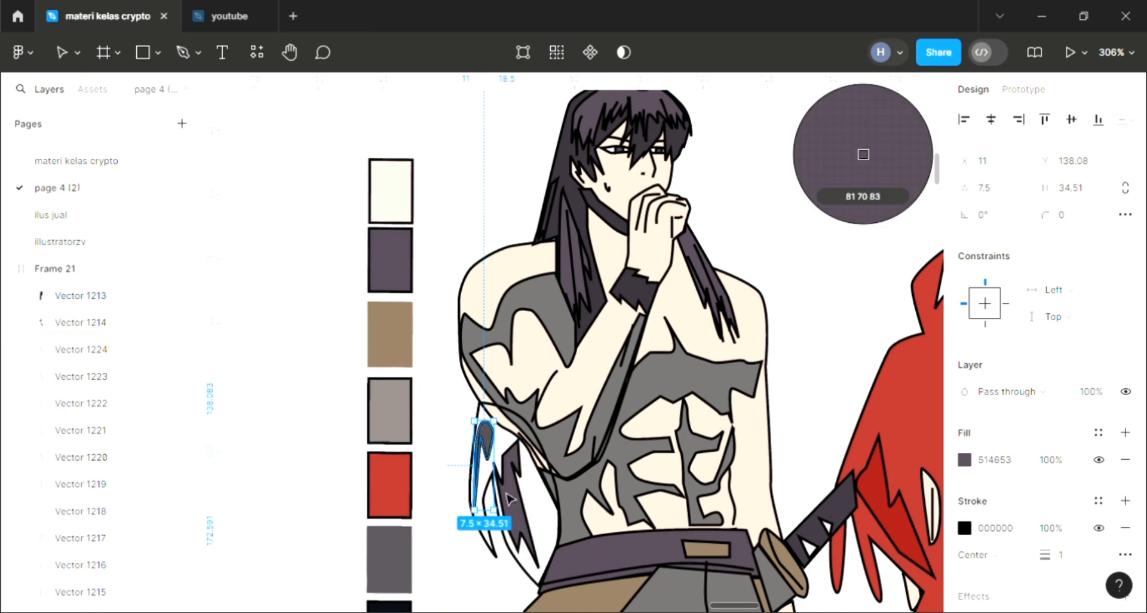
key("Escape")
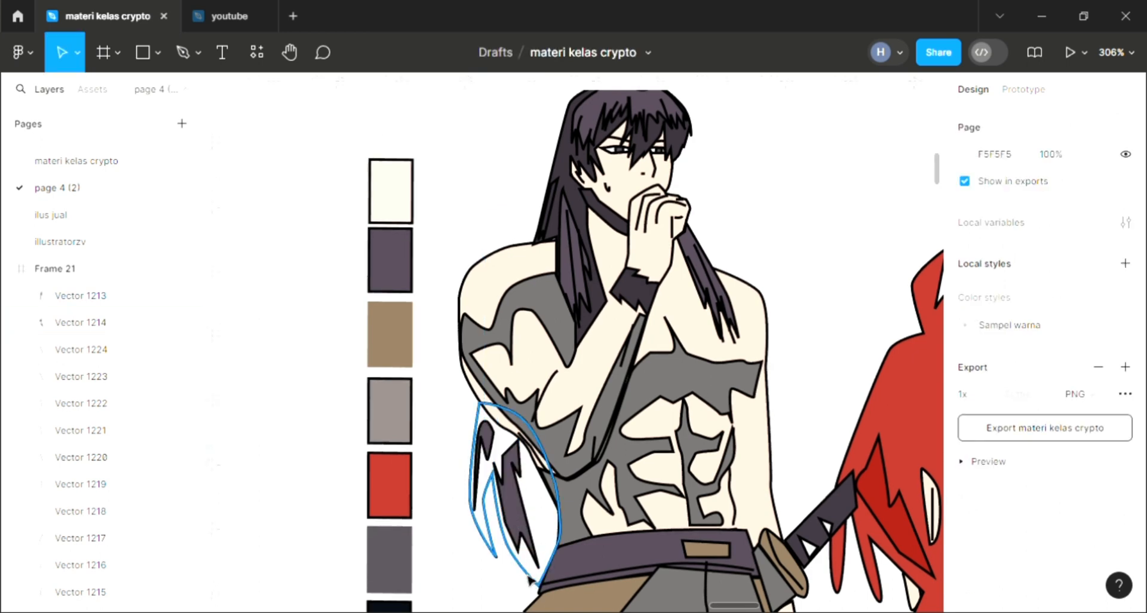
Step: Fill the large hair shape behind the elbow with a colour sampled from the standing character's hair and send it to the back
left_click(528, 577)
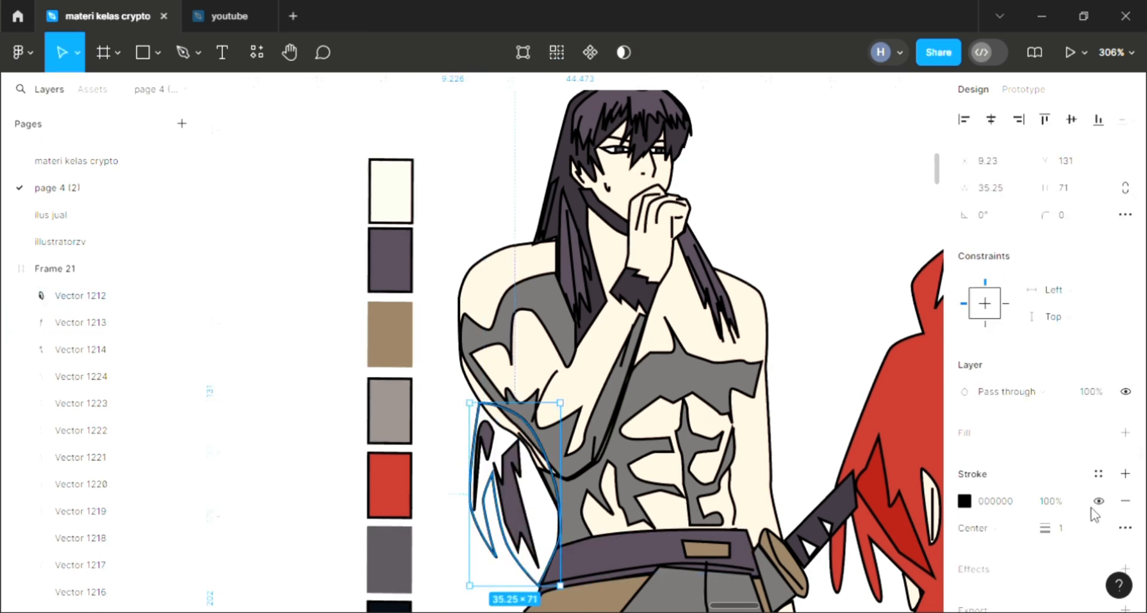
left_click(1125, 432)
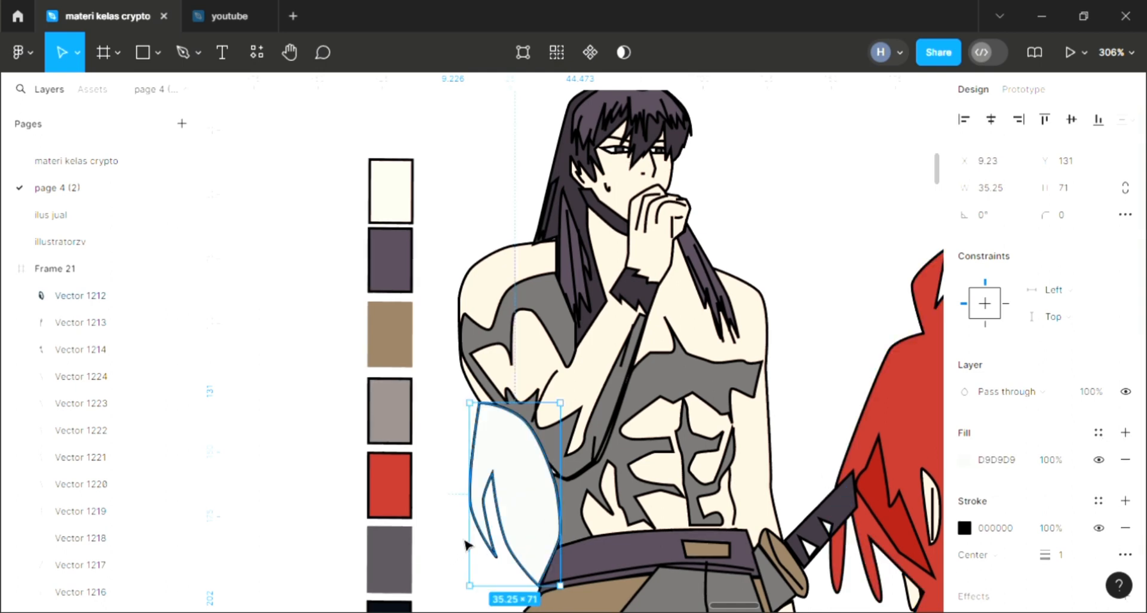
key("ctrl+shift+bracketleft")
key("i")
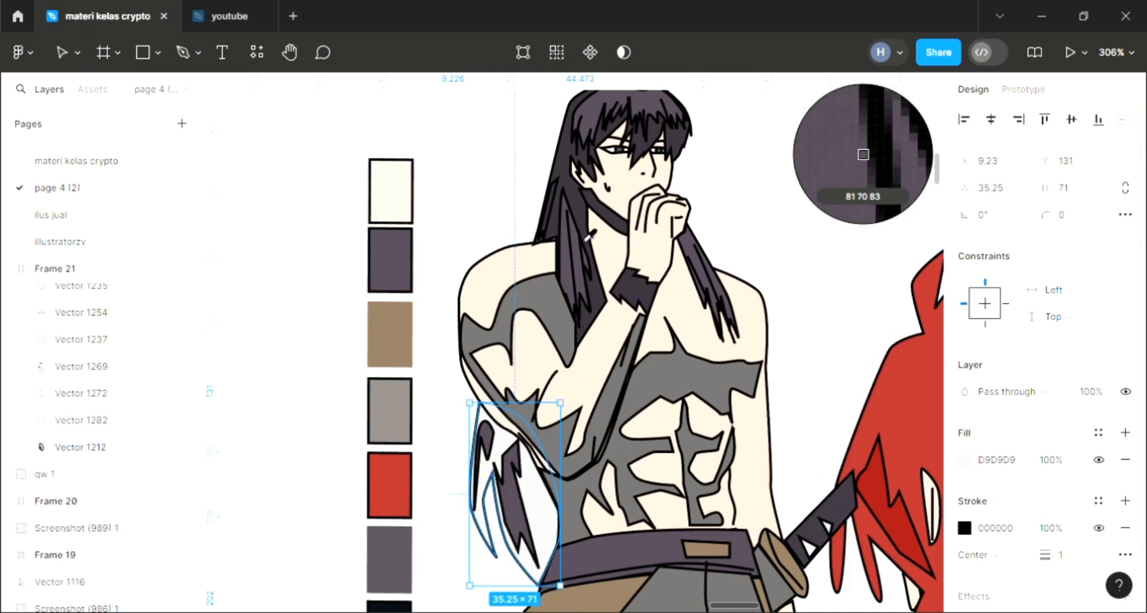
left_click(592, 299)
key("Escape")
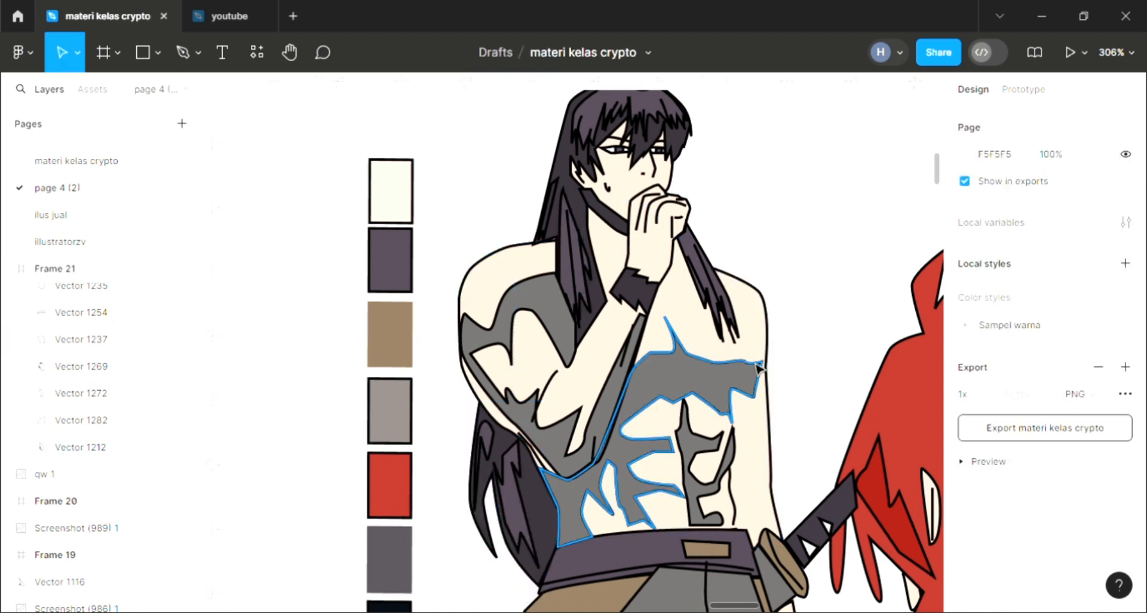
Step: Set the background fill of Frame 21 to the solid red DC5555
scroll(652, 302, "down", 3)
scroll(651, 302, "down", 5)
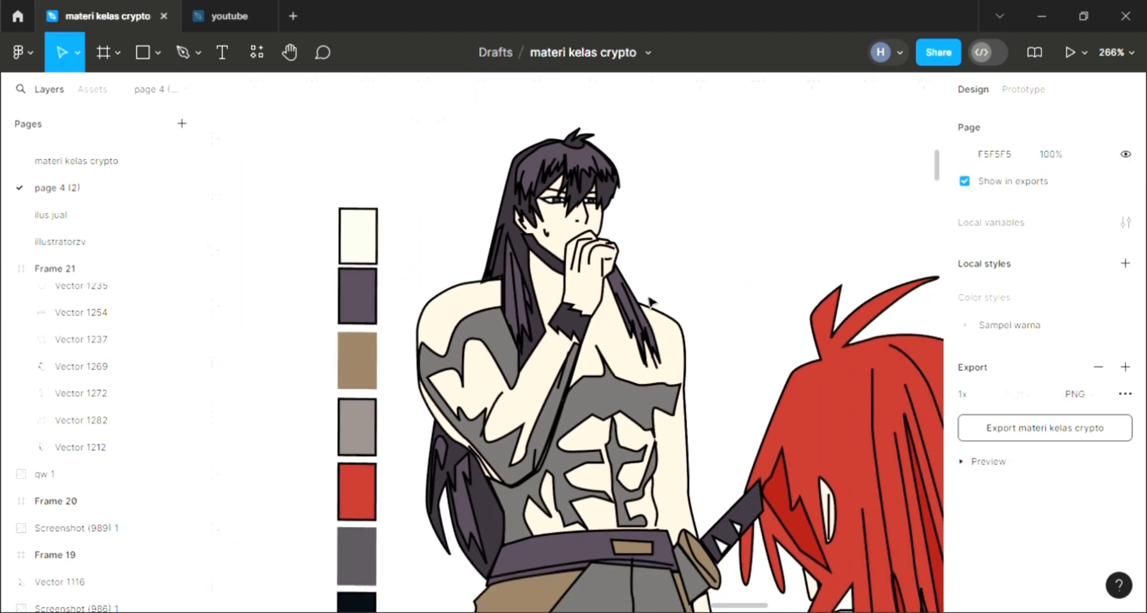
scroll(648, 305, "right", 3)
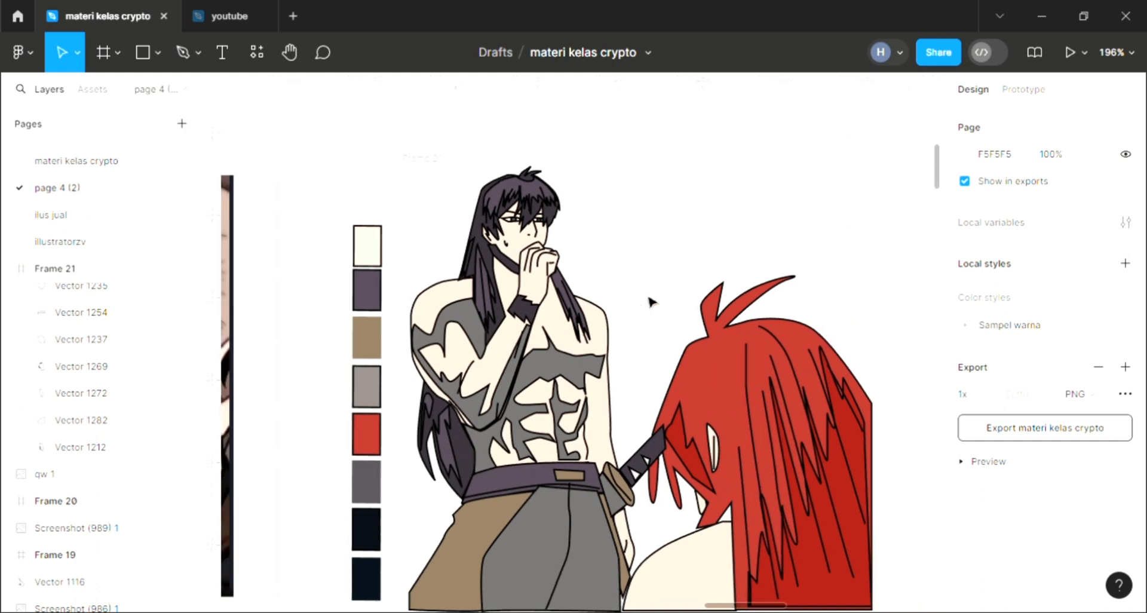
left_click(597, 301)
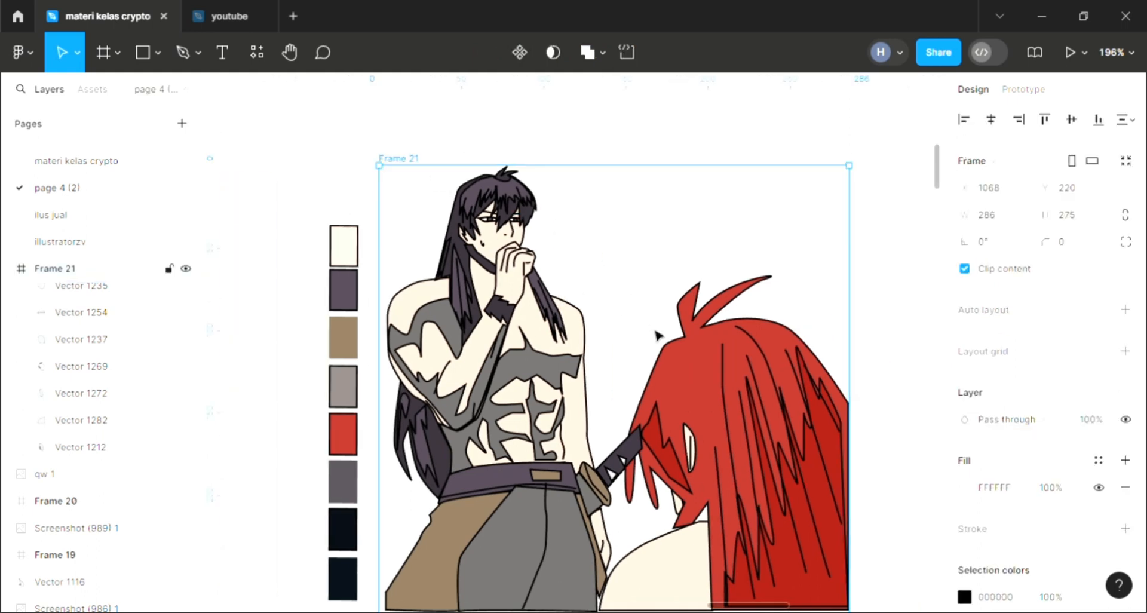
scroll(658, 331, "down", 1)
scroll(657, 331, "right", 2)
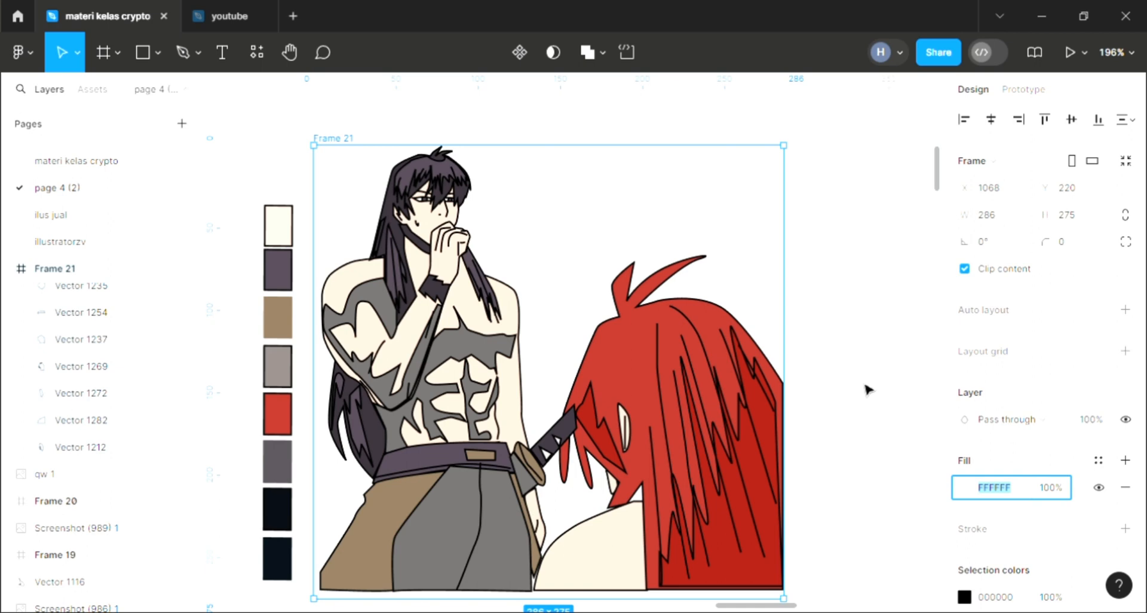
left_click(965, 490)
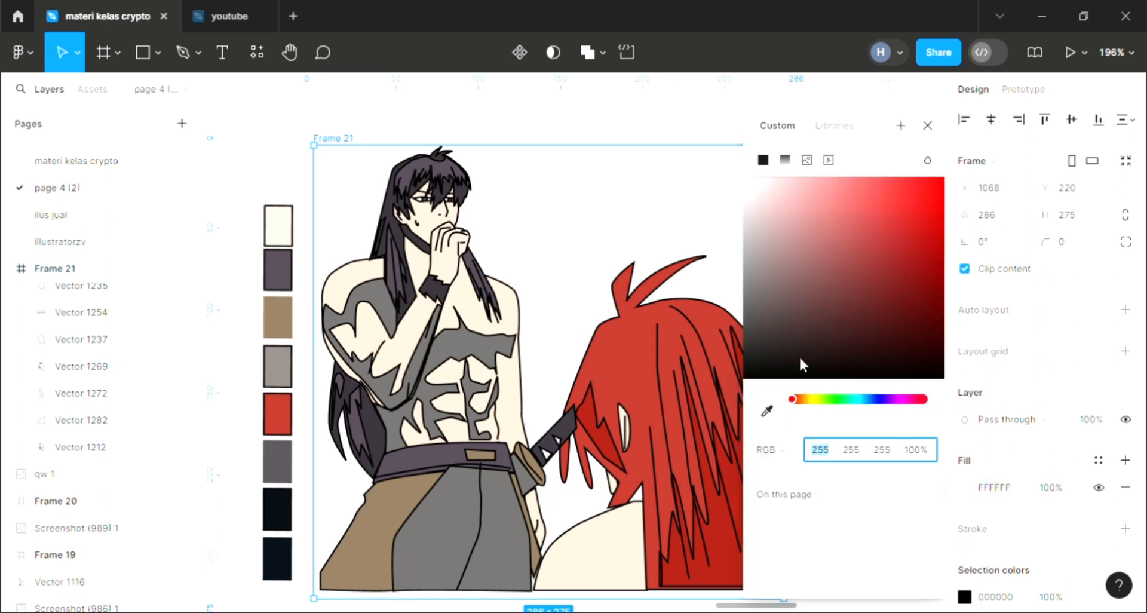
left_click(849, 204)
left_click(867, 205)
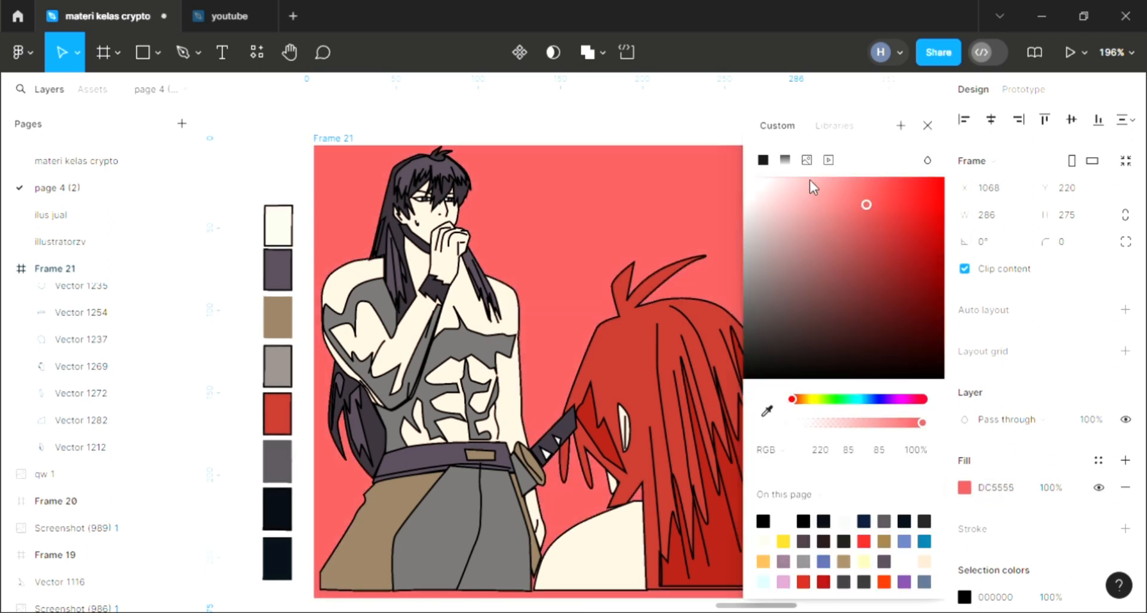
Step: Change the Frame 21 fill to a linear gradient and set its 0% stop to cyan 55DCDC
left_click(785, 161)
left_click(811, 318)
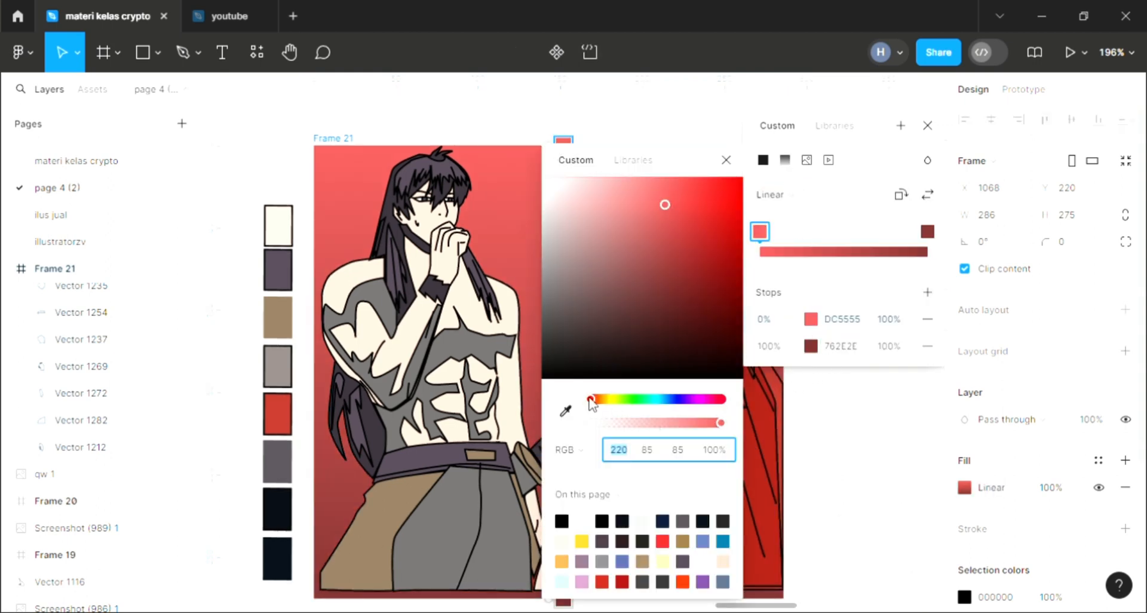
left_click(610, 399)
left_click_drag(619, 401, 651, 399)
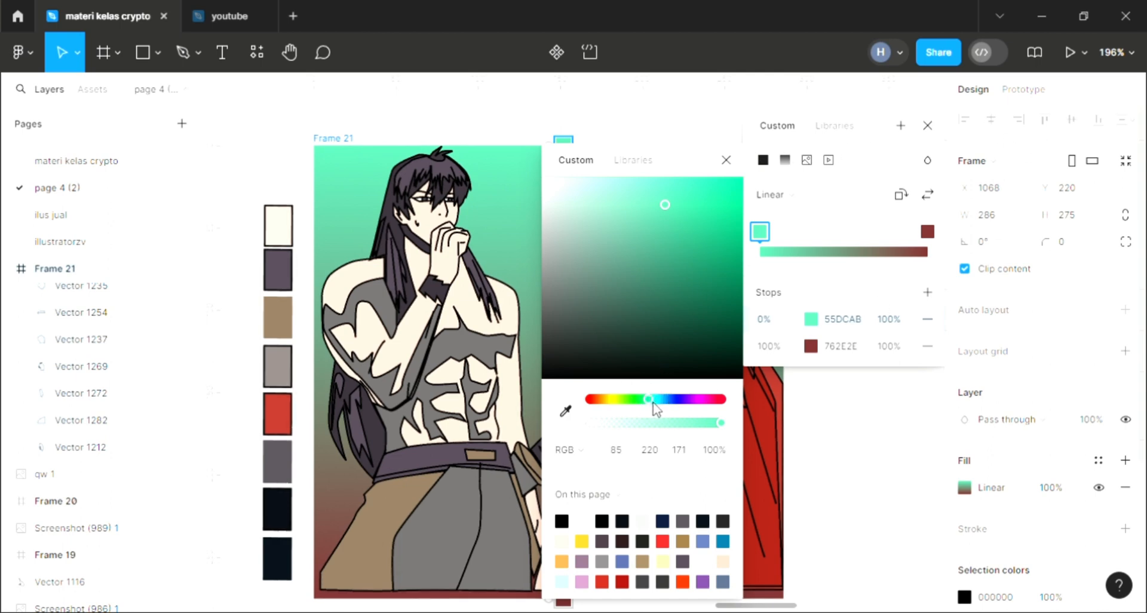
left_click_drag(655, 404, 657, 403)
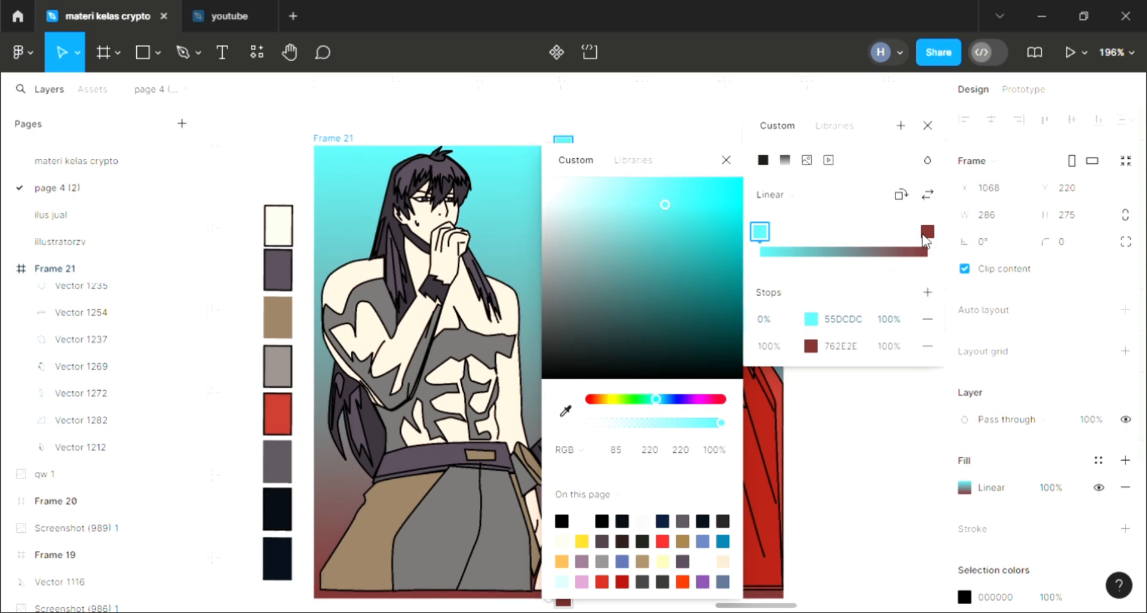
Step: Move the dark red 762E2E gradient stop to 75% and close the fill's colour settings
left_click_drag(926, 232, 887, 237)
left_click(895, 236)
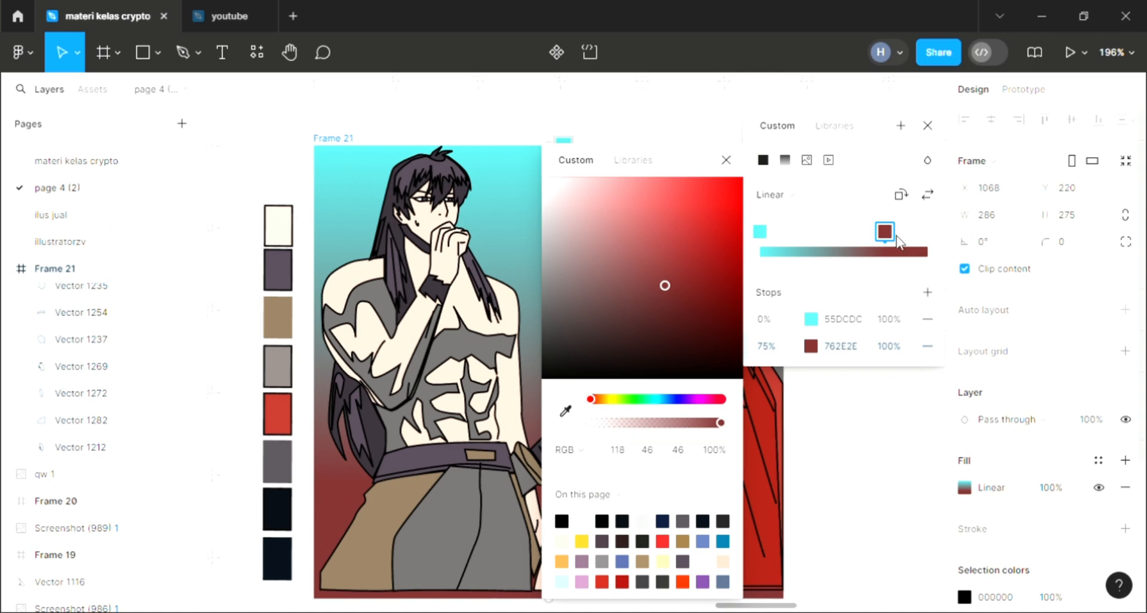
left_click(928, 125)
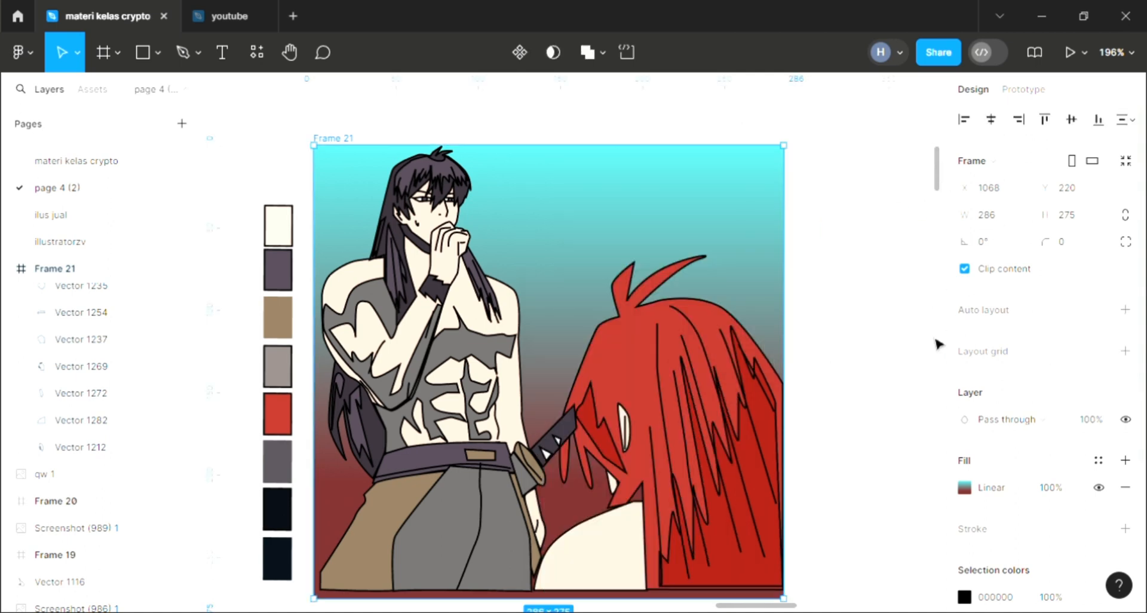
Step: Draw a short black Pen line from the lower corner of the wristband to the hair tip beside the forearm
left_click(791, 418)
scroll(697, 479, "left", 1)
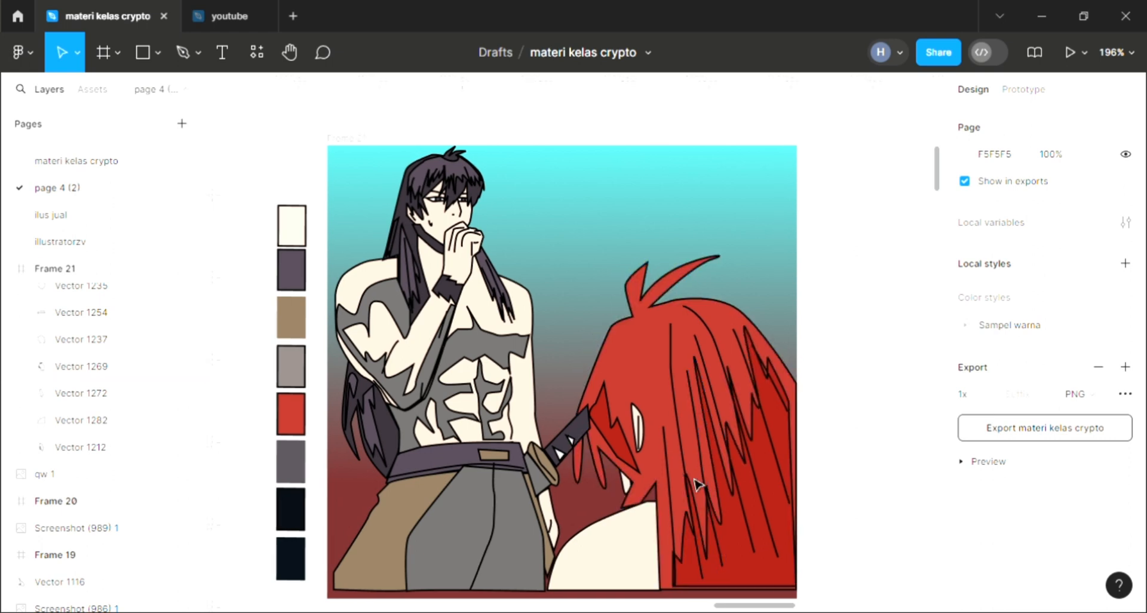
scroll(388, 314, "up", 5)
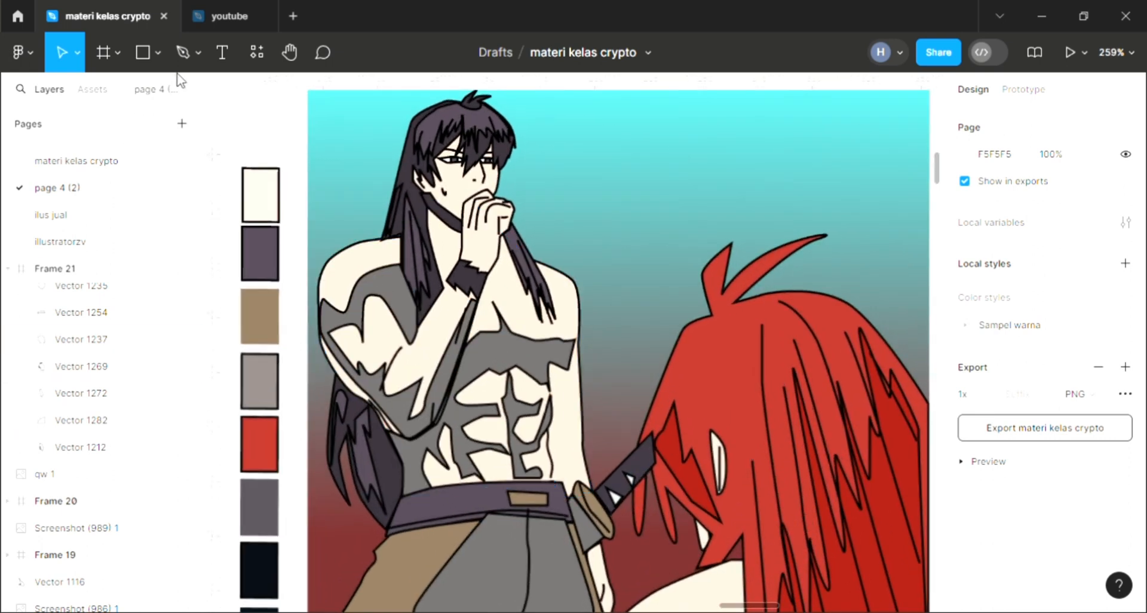
left_click(182, 52)
scroll(460, 293, "up", 5)
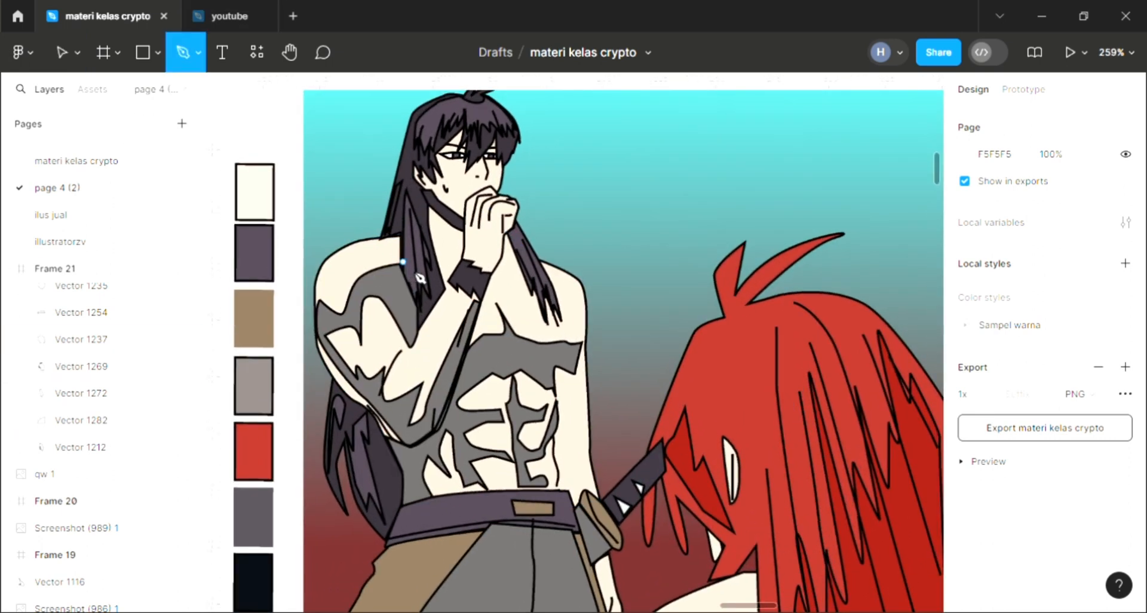
scroll(455, 289, "up", 5)
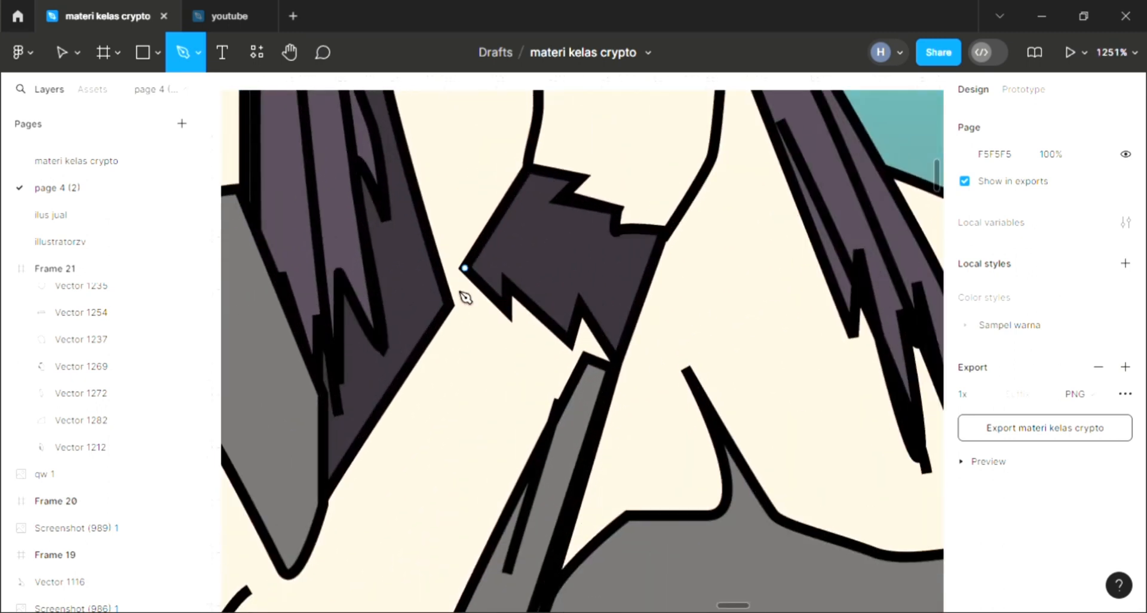
left_click(465, 268)
left_click(443, 305)
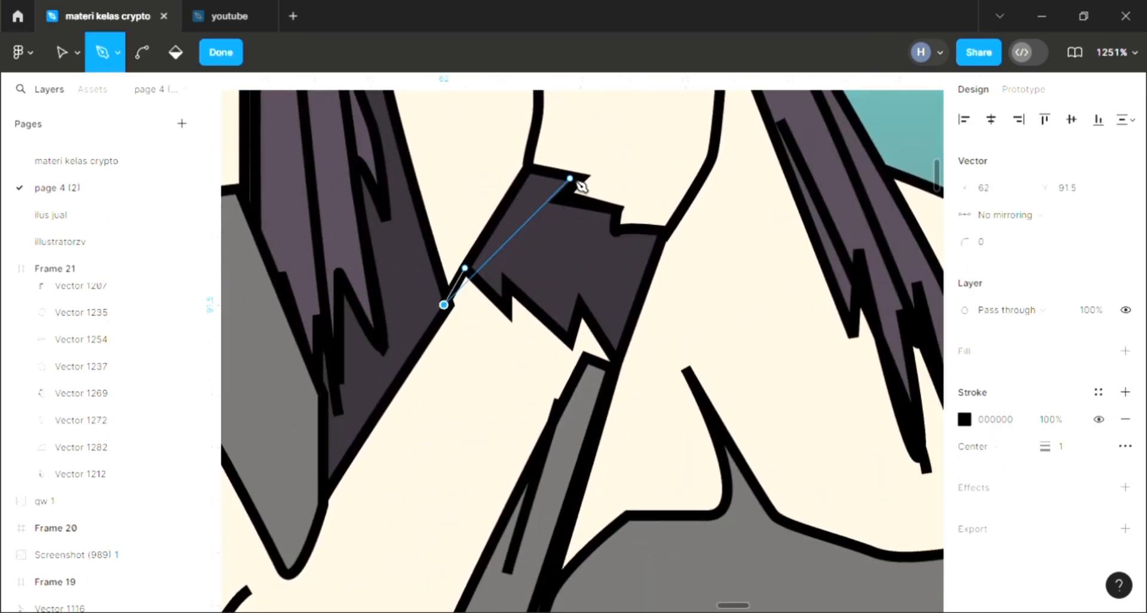
key("Escape")
left_click(750, 317)
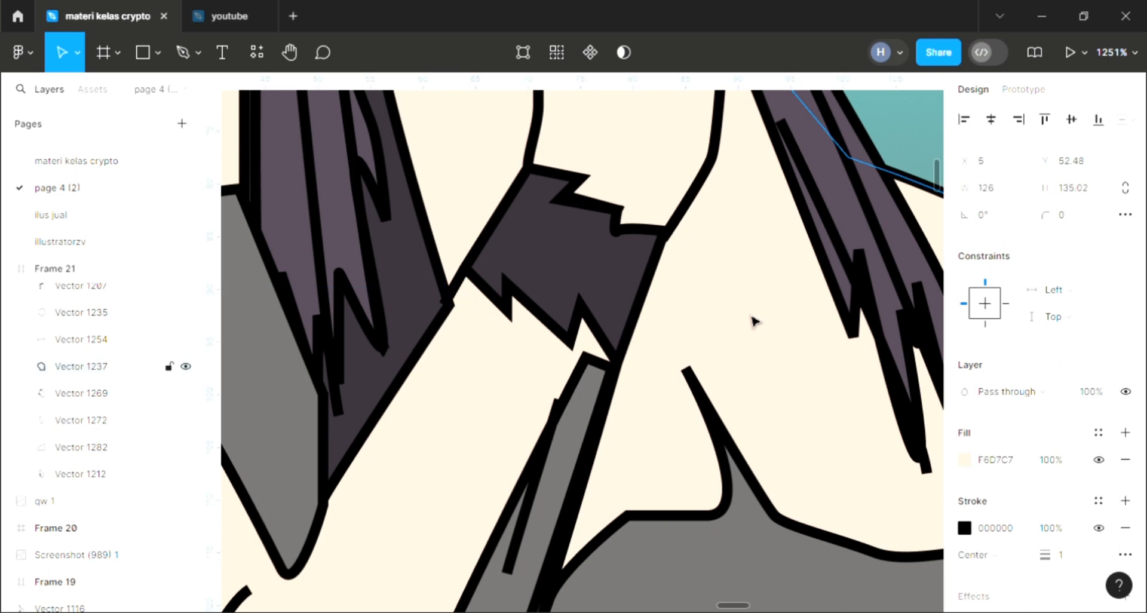
Step: Move the short crease line on the bent arm so its upper end meets the tip of the grey shading
scroll(752, 321, "down", 2)
scroll(752, 322, "down", 4)
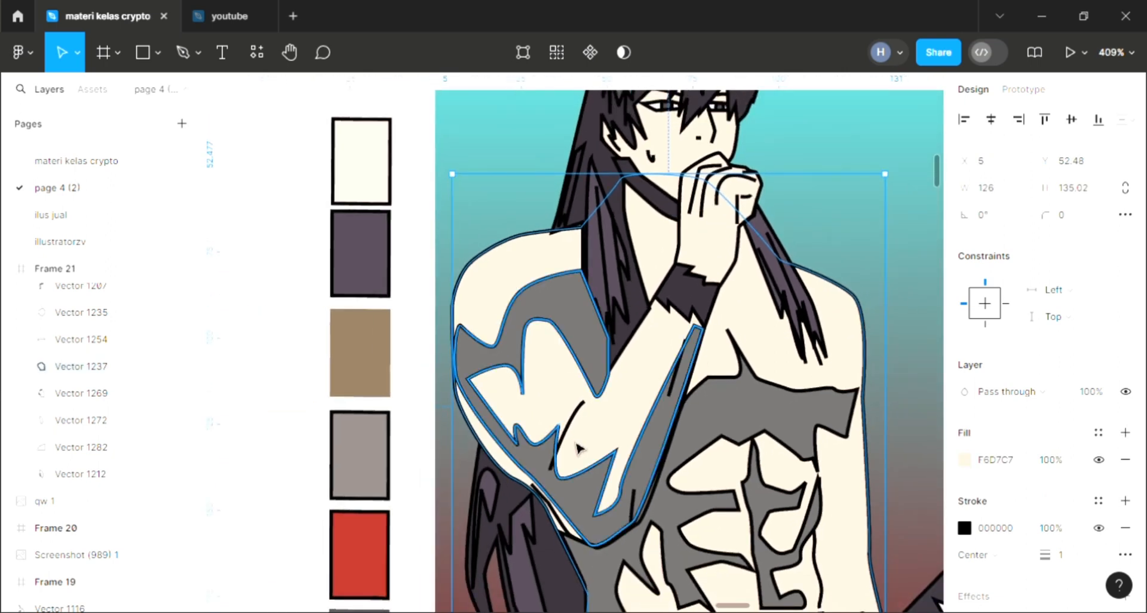
left_click(580, 437)
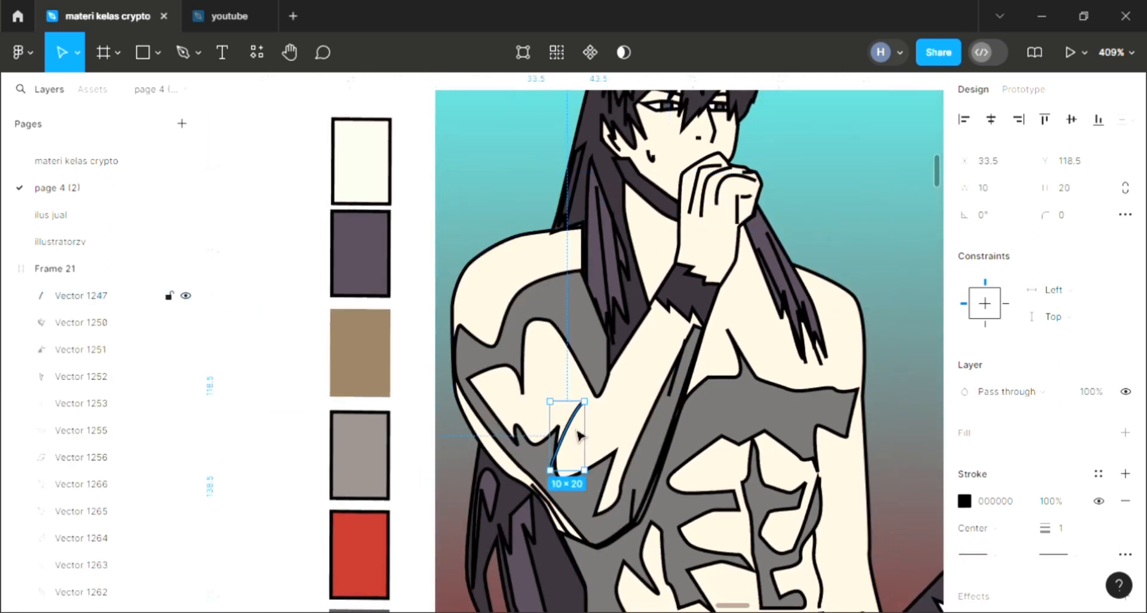
scroll(580, 435, "up", 4)
left_click_drag(591, 425, 601, 422)
left_click(712, 384)
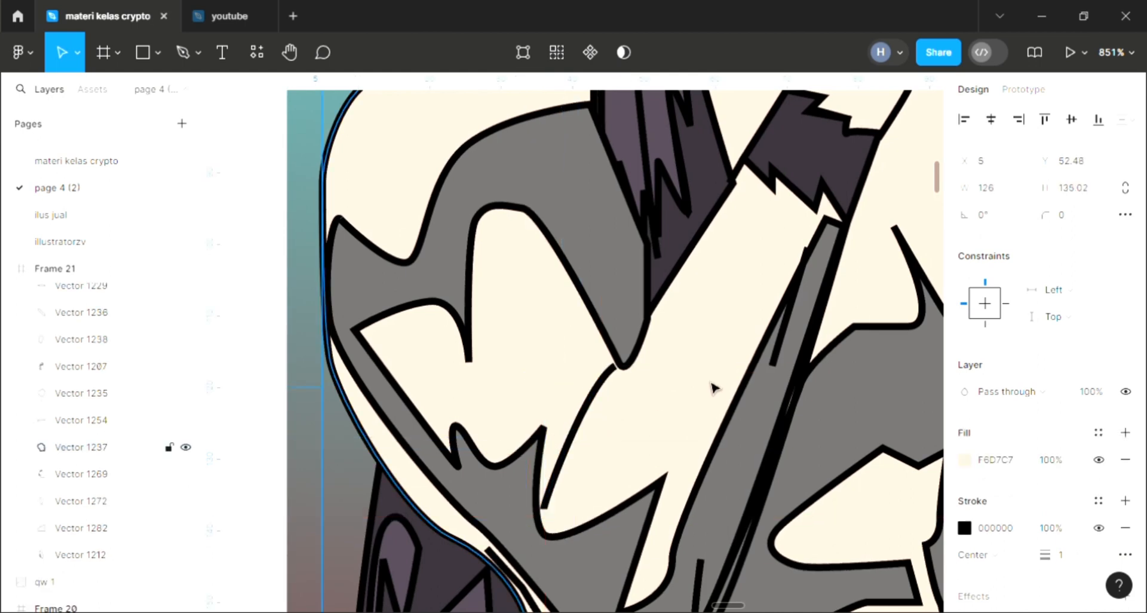
scroll(712, 384, "down", 4)
scroll(712, 386, "down", 3)
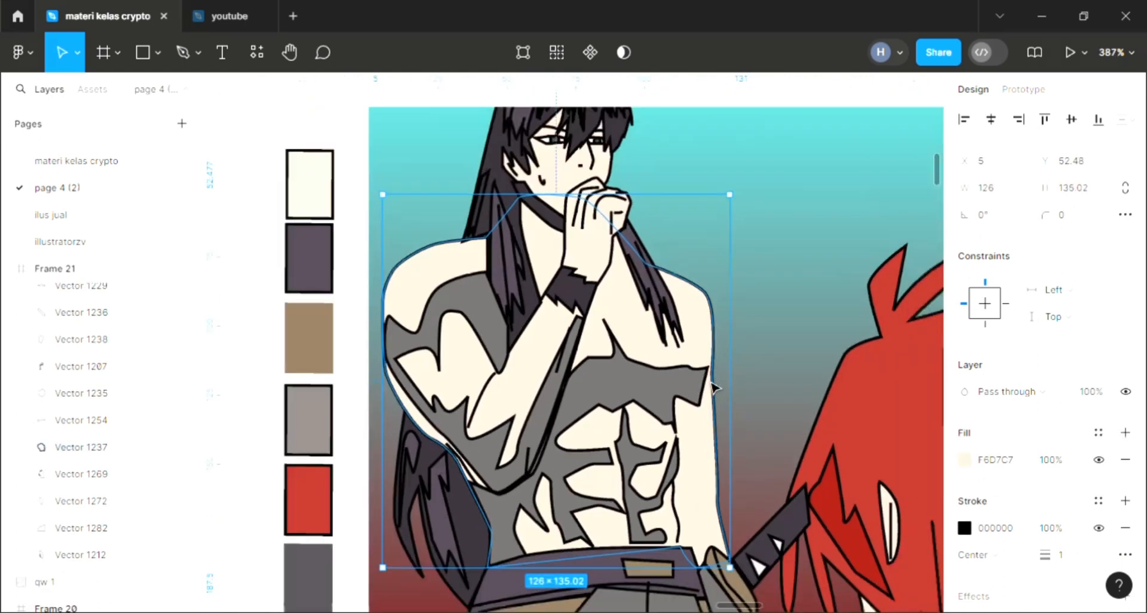
left_click(774, 321)
Step: Select the sword handle together with its two white triangles and send them to the back, behind the red hair
scroll(771, 326, "right", 3)
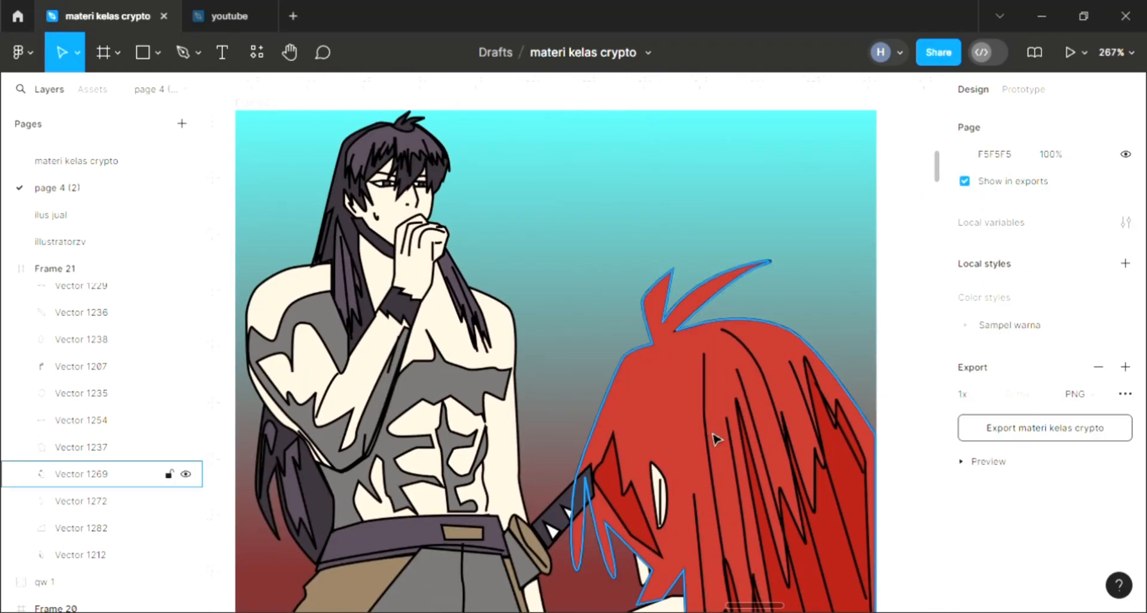
scroll(717, 438, "down", 1)
left_click(562, 517)
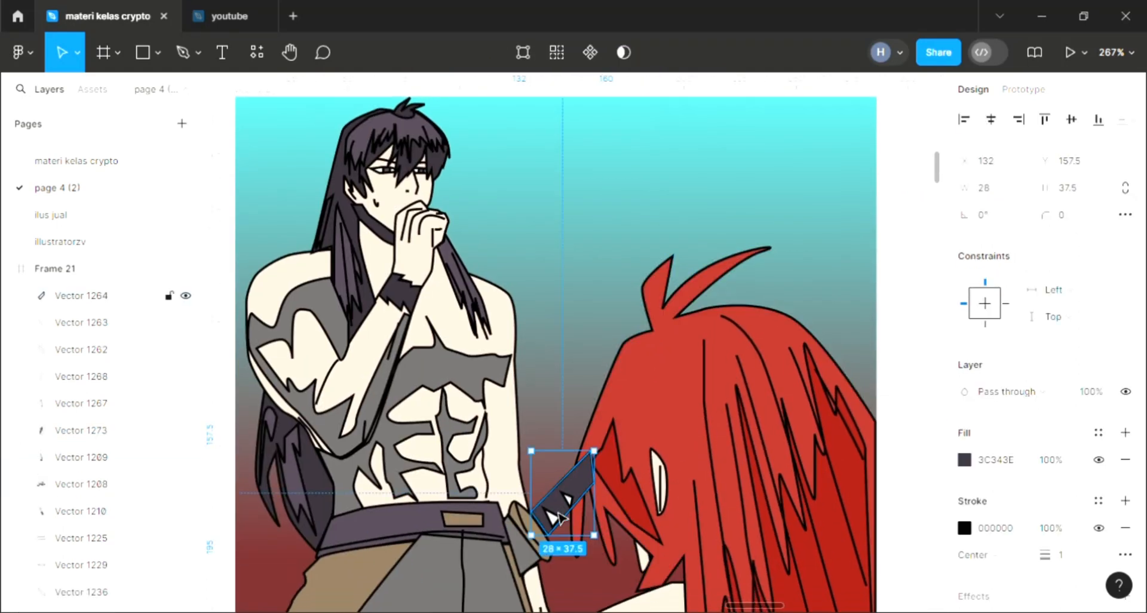
left_click(567, 515)
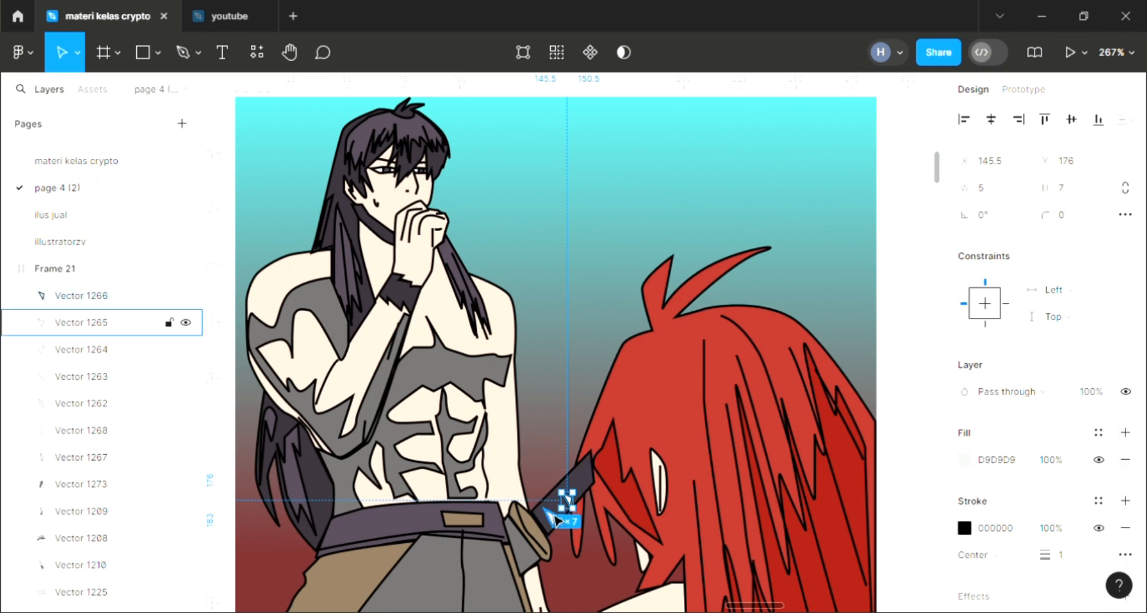
scroll(553, 519, "up", 2)
scroll(552, 518, "up", 5)
left_click(588, 504)
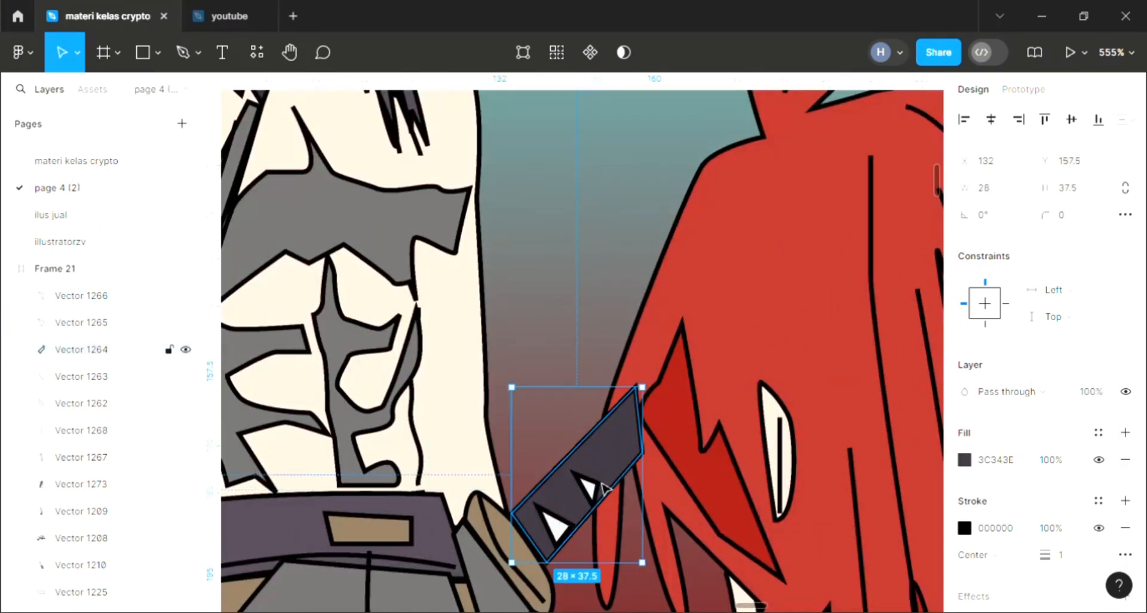
left_click(587, 488, "shift")
left_click(555, 523, "shift")
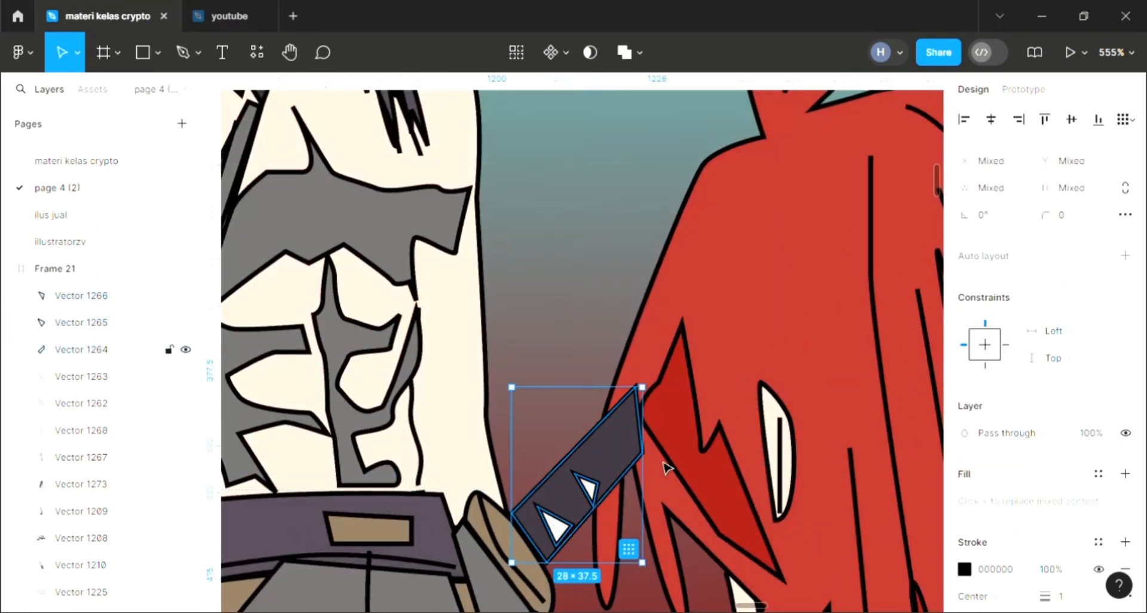
key("ctrl+shift+bracketleft")
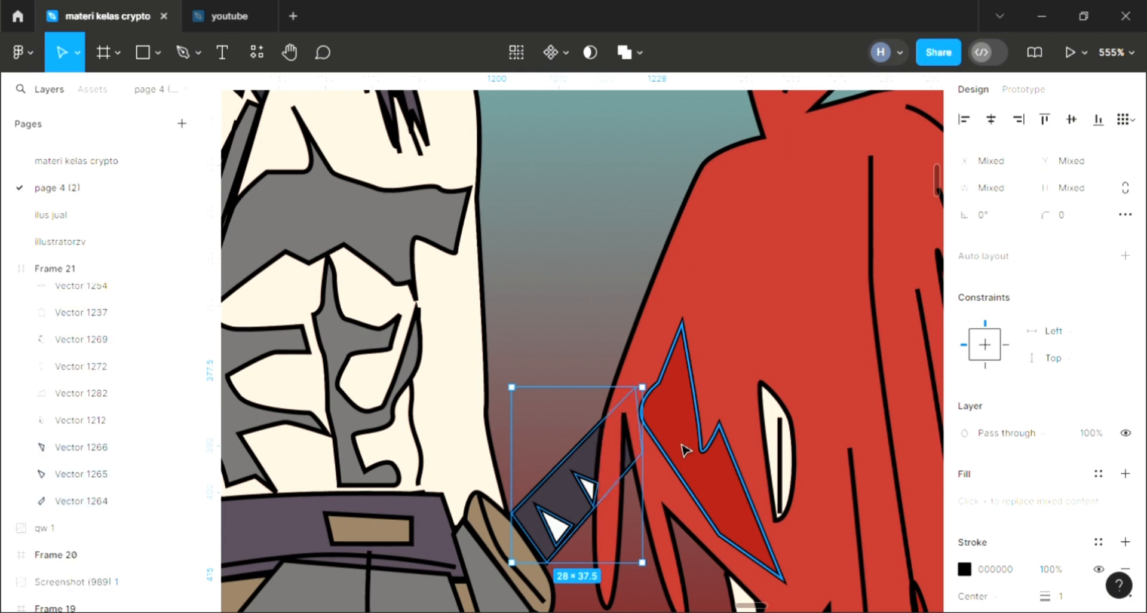
scroll(702, 449, "down", 5)
key("Escape")
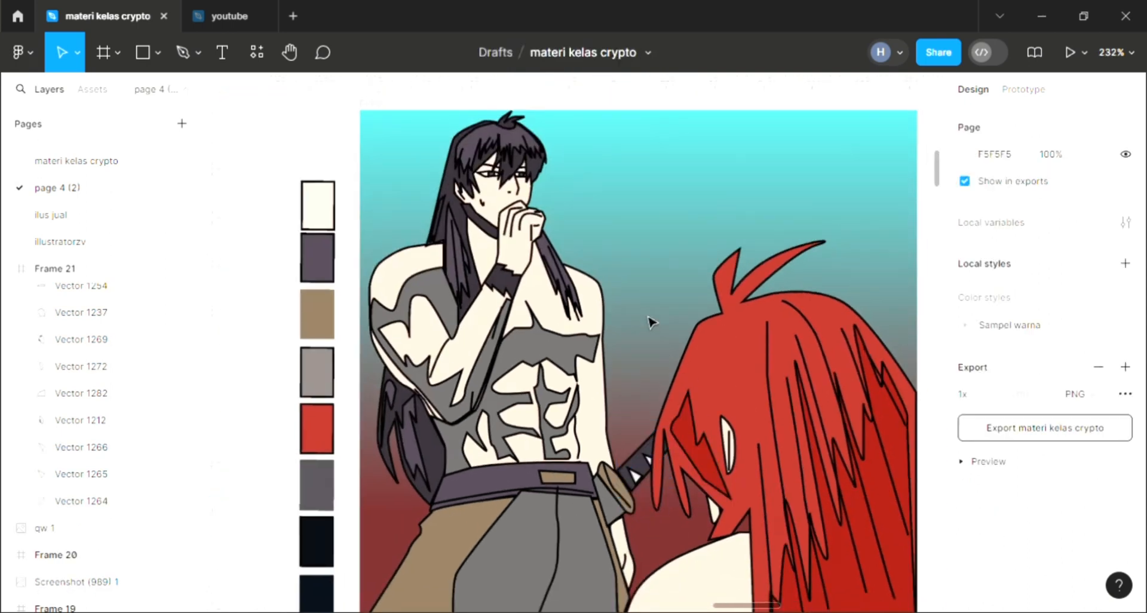
Step: Shorten Frame 21 from its lower edge to a height of 270, matching the bottom outline of the figures
scroll(653, 341, "down", 2)
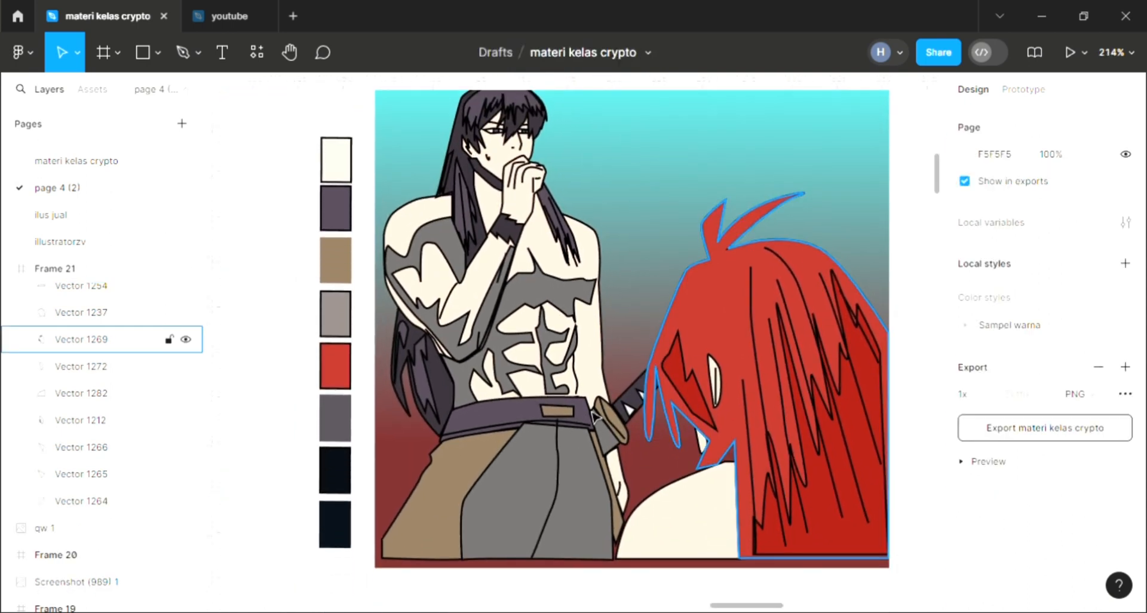
left_click(409, 349)
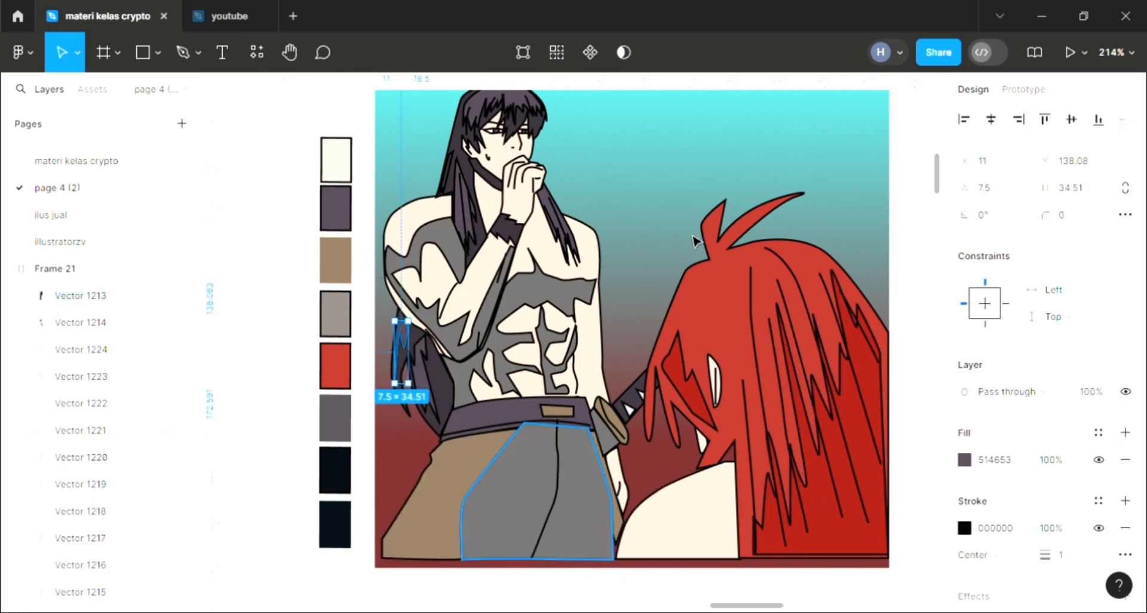
left_click(614, 563)
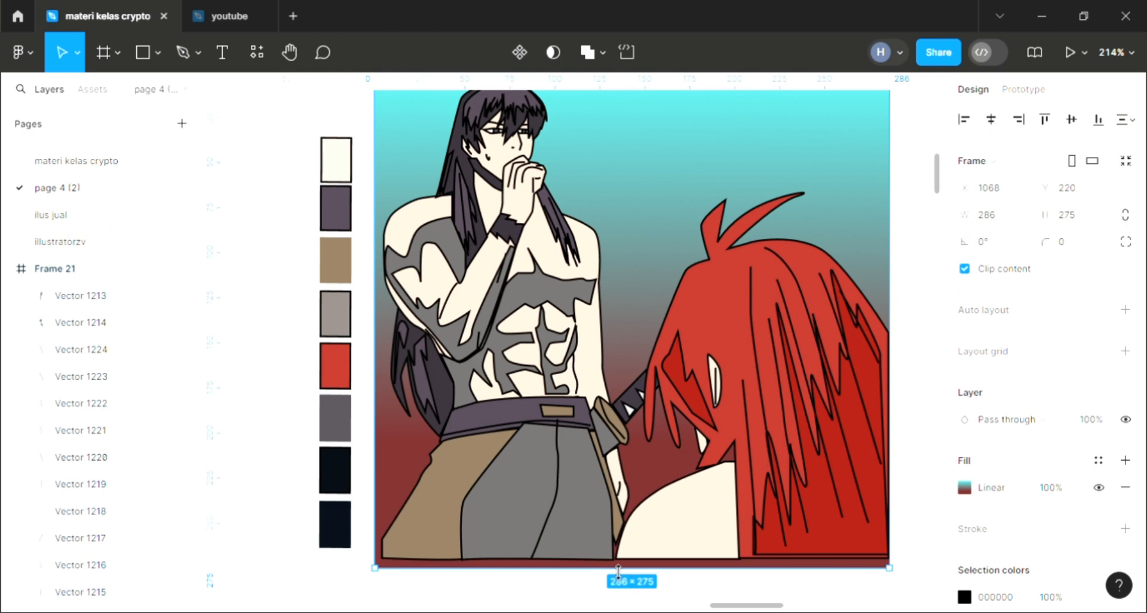
left_click_drag(618, 570, 618, 572)
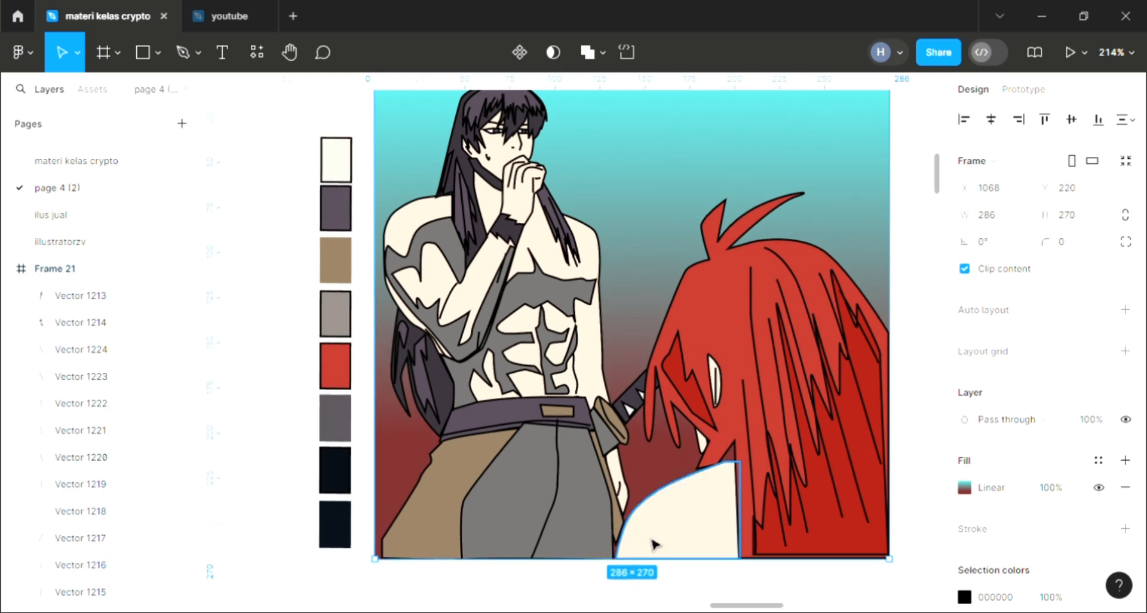
scroll(653, 543, "up", 2)
scroll(709, 545, "up", 1)
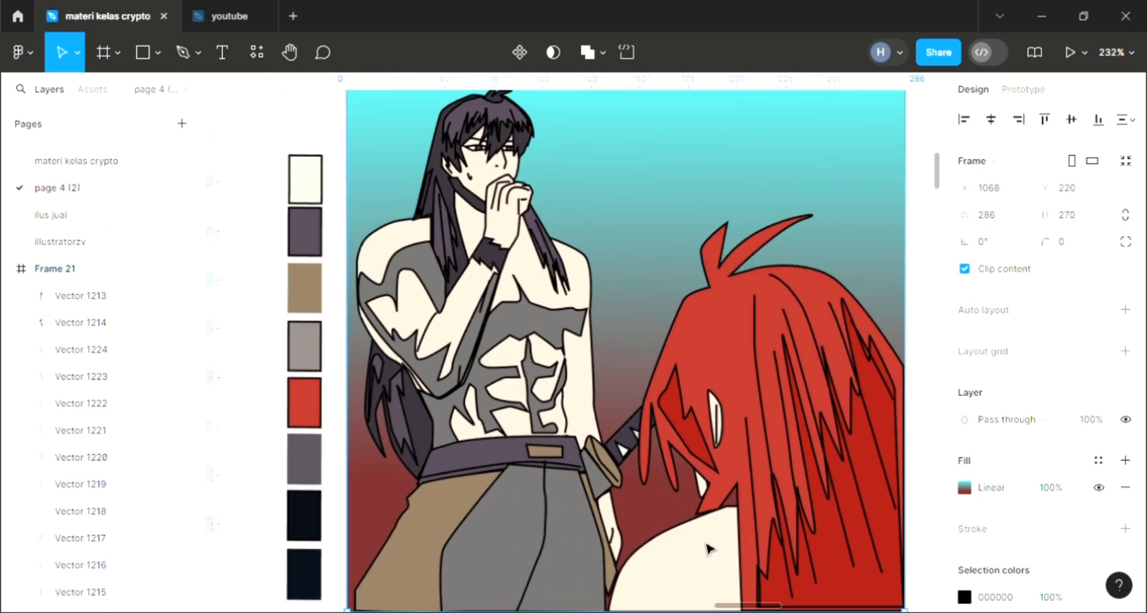
scroll(709, 548, "up", 2)
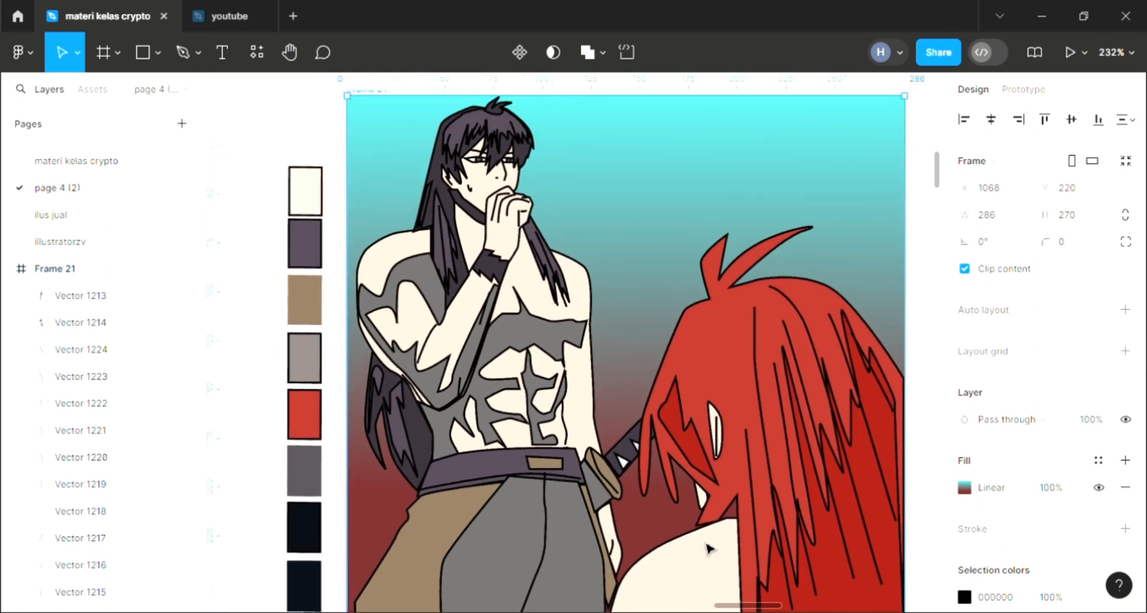
scroll(709, 549, "up", 1)
scroll(709, 545, "down", 1)
scroll(709, 546, "right", 1)
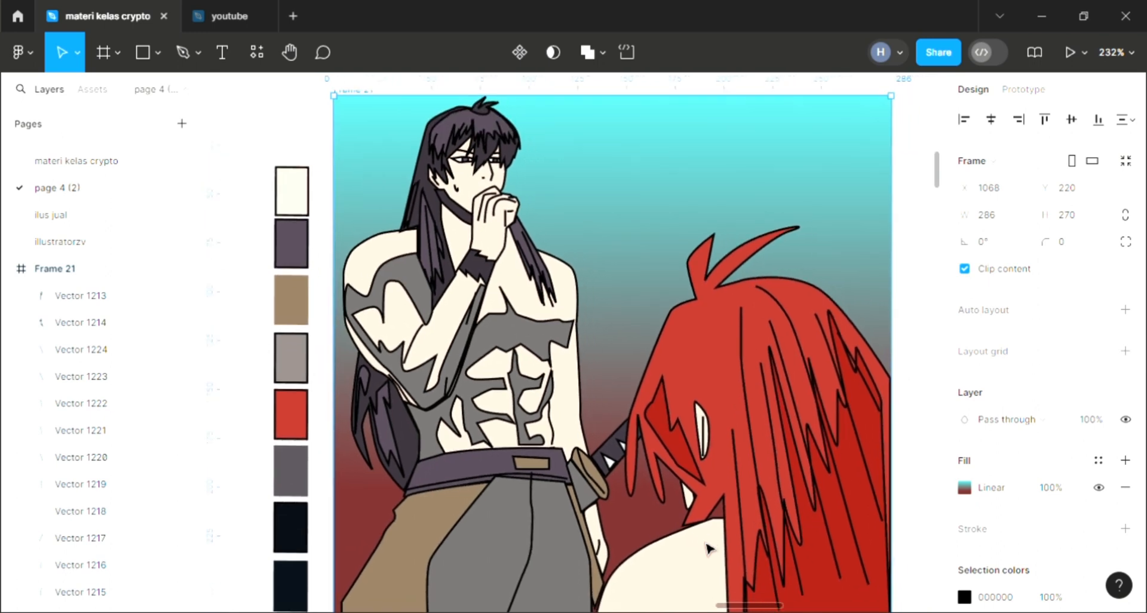